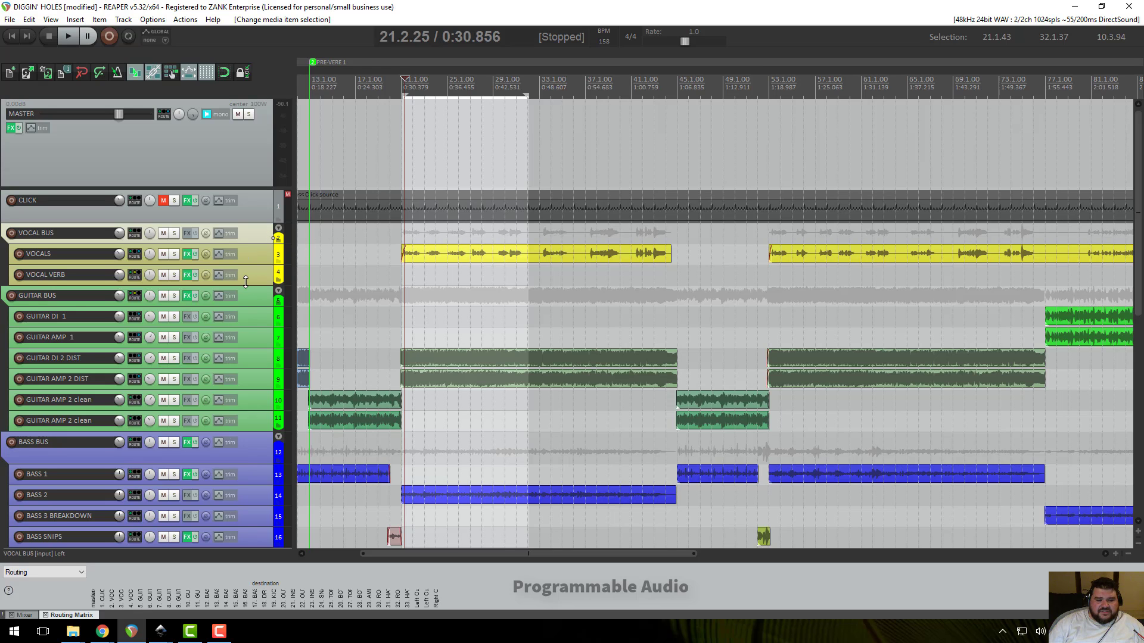
- Look through the project's track list from the click and vocal tracks to the drum bus and room tracks
scroll(256, 311, "down", 1)
scroll(255, 311, "up", 1)
scroll(256, 311, "down", 1)
scroll(256, 311, "up", 1)
scroll(259, 298, "down", 8)
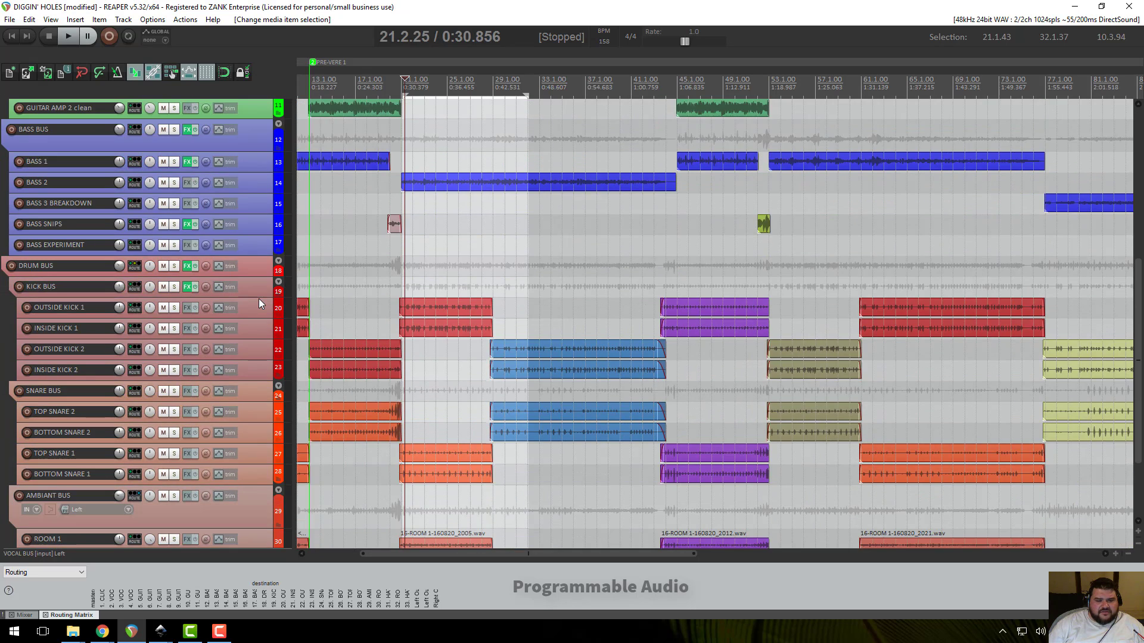
scroll(259, 299, "down", 5)
scroll(258, 297, "down", 2)
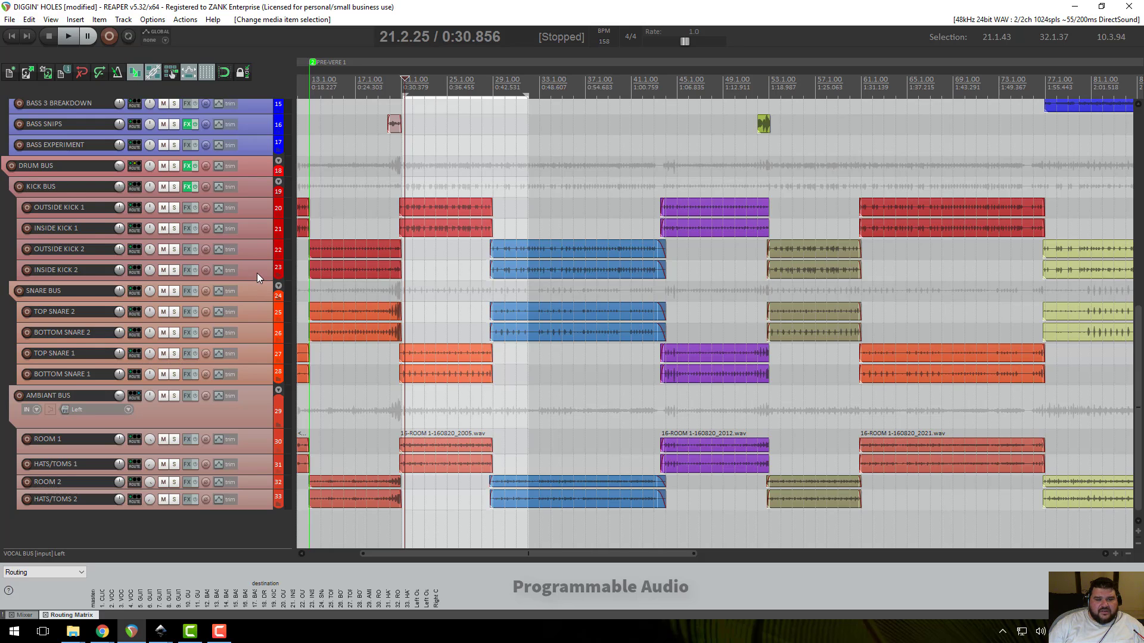
scroll(256, 275, "up", 2)
scroll(258, 277, "up", 10)
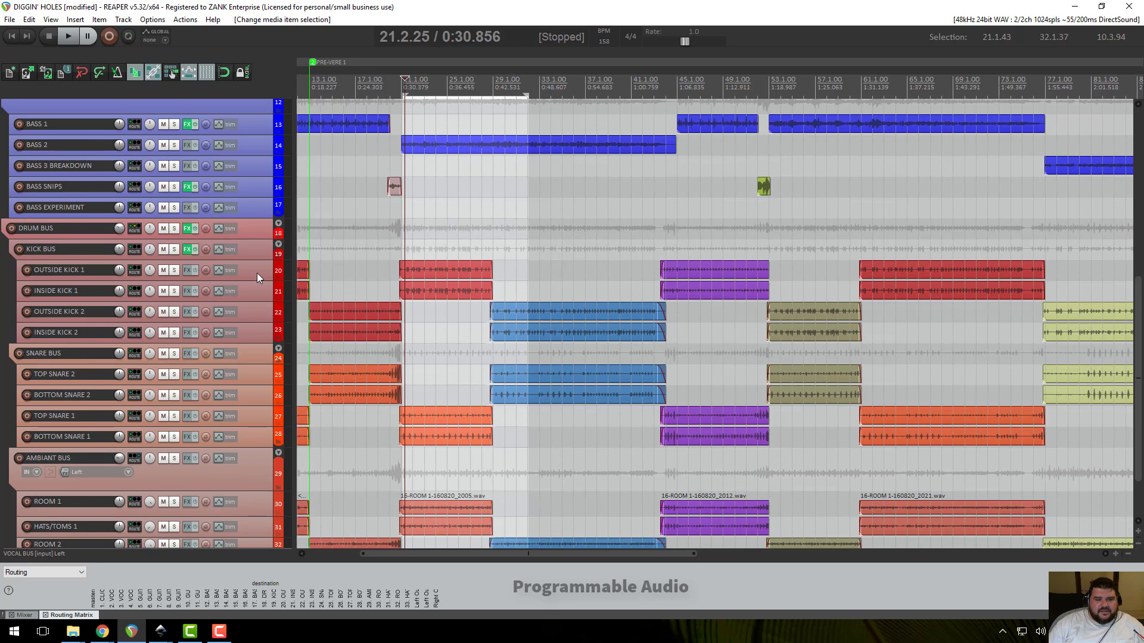
scroll(258, 277, "up", 3)
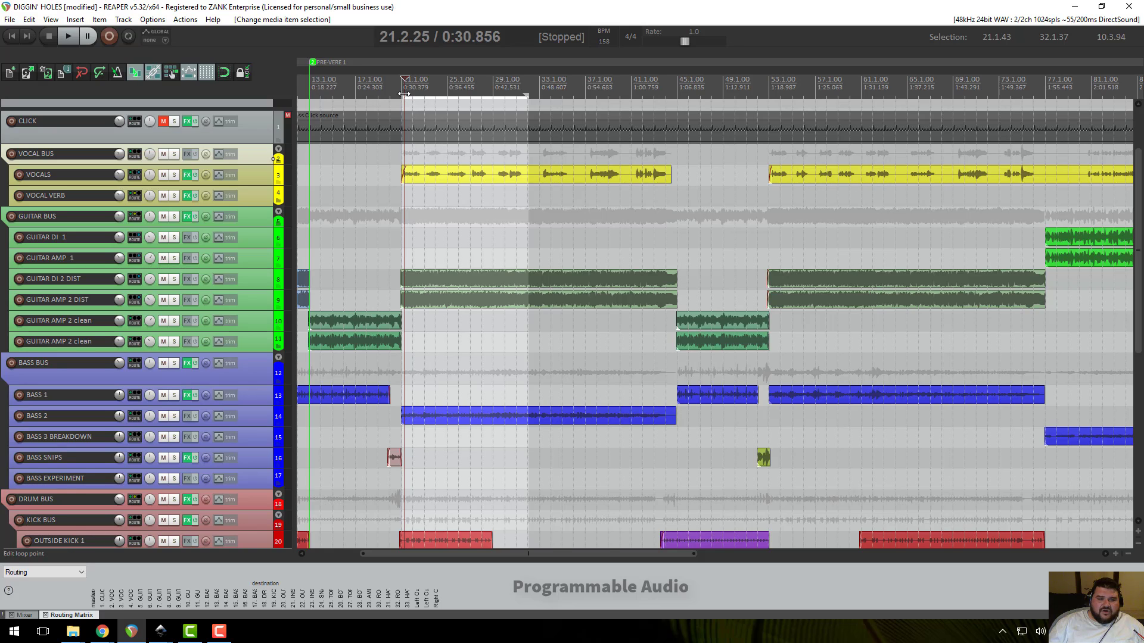
- Turn on snapping and align the start of the time selection to 21.1.00
left_click_drag(404, 94, 402, 94)
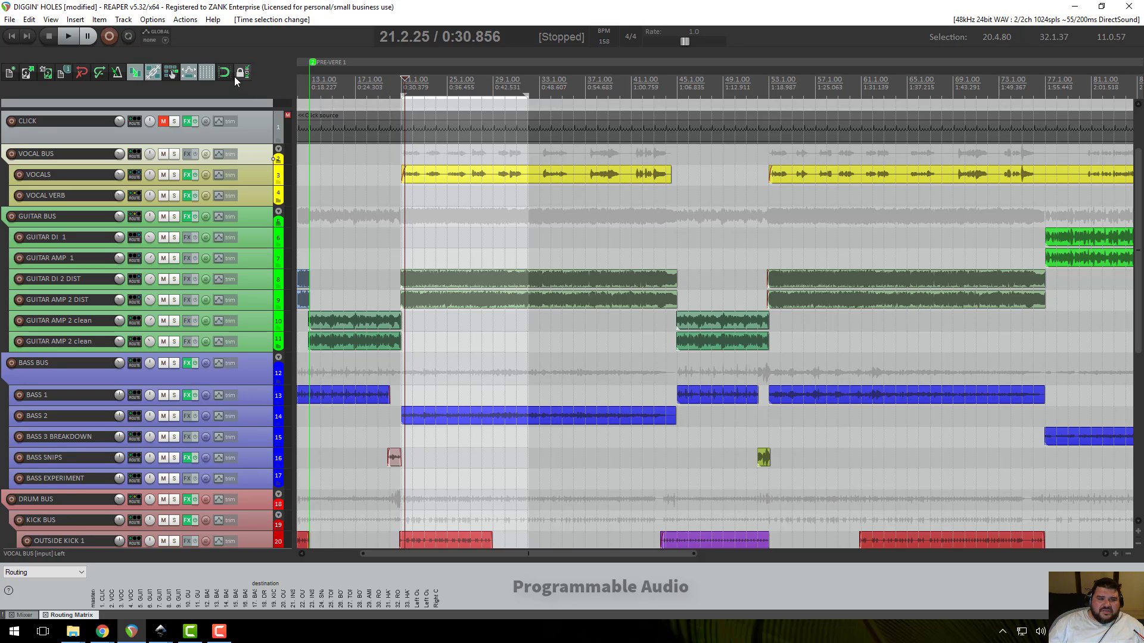
left_click(228, 70)
left_click_drag(401, 95, 401, 94)
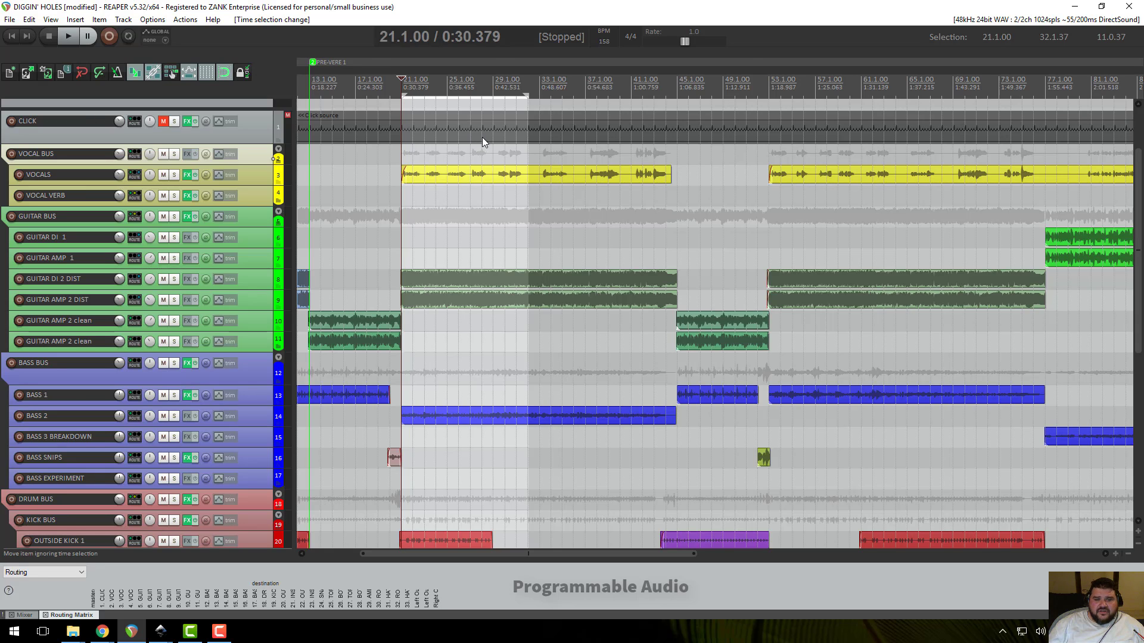
- Place the edit cursor inside the time selection at 25.1.00 and move it to 23.1.00
scroll(481, 137, "up", 2)
scroll(650, 123, "down", 1)
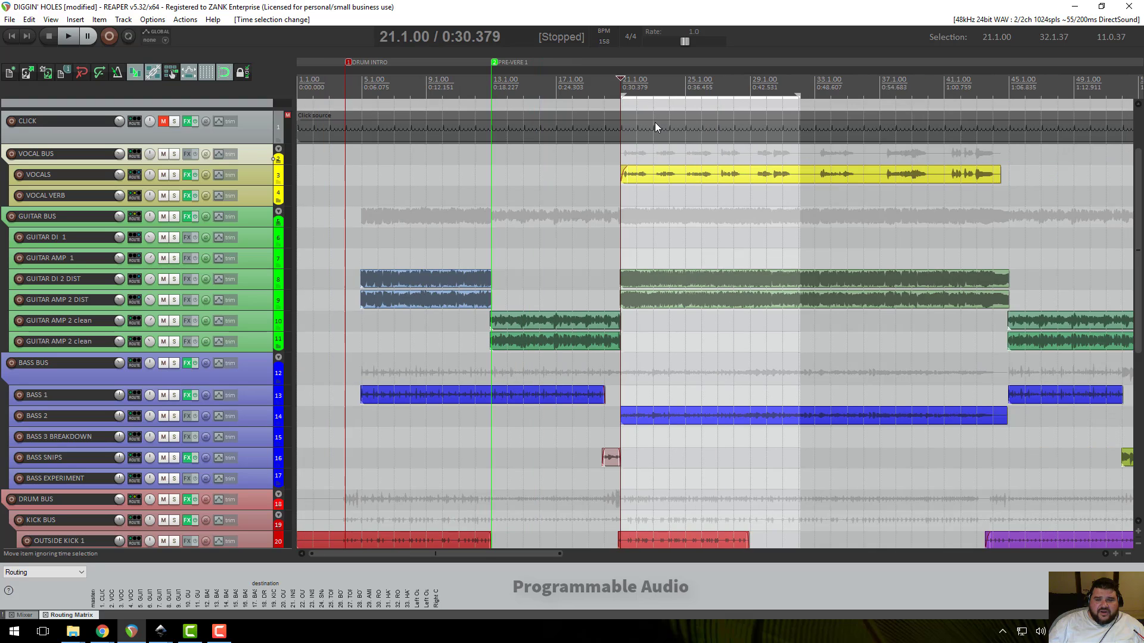
left_click(688, 82)
scroll(683, 114, "up", 1)
scroll(683, 115, "down", 2)
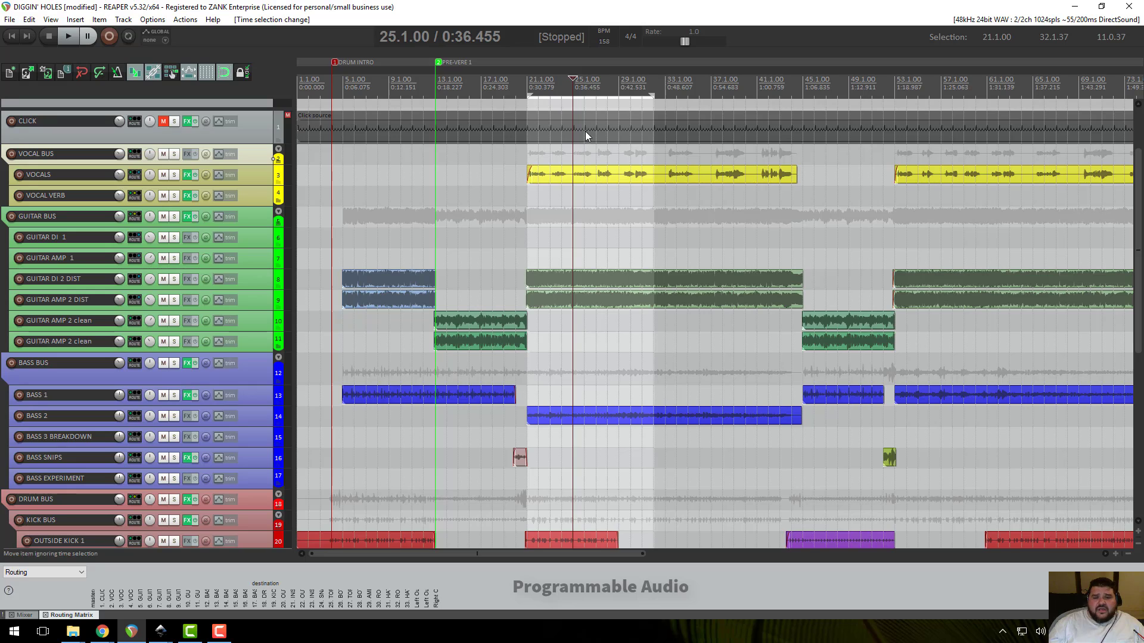
left_click(552, 87)
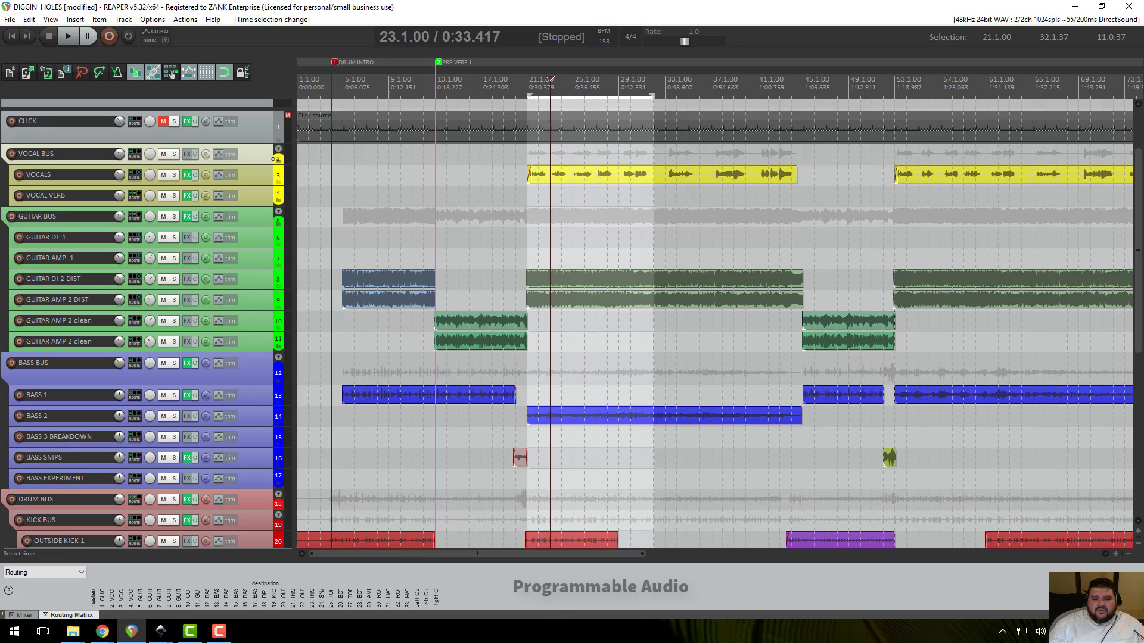
scroll(570, 234, "up", 3)
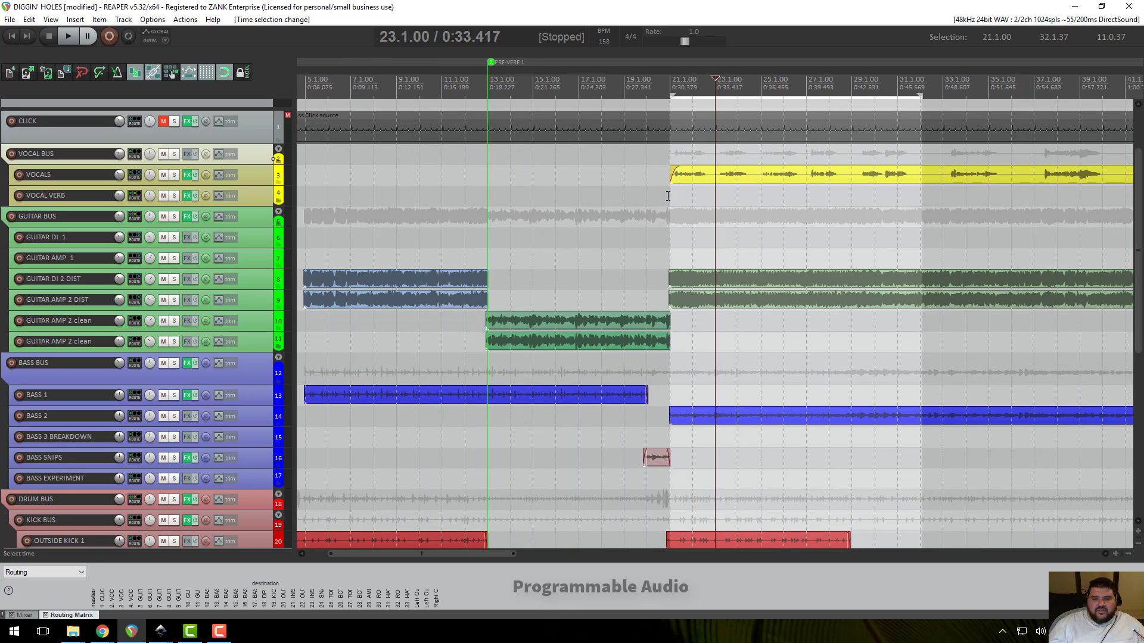
scroll(667, 196, "down", 2)
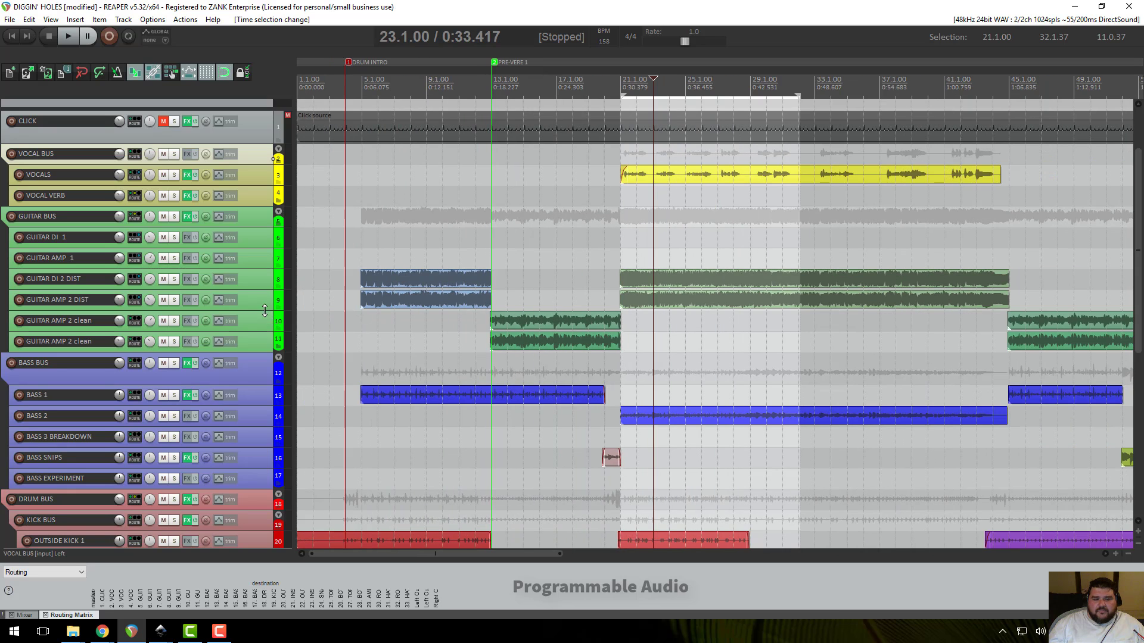
- Make the GUITAR AMP 2 DIST track taller and place the edit cursor at 25.1.00
left_click_drag(269, 309, 269, 326)
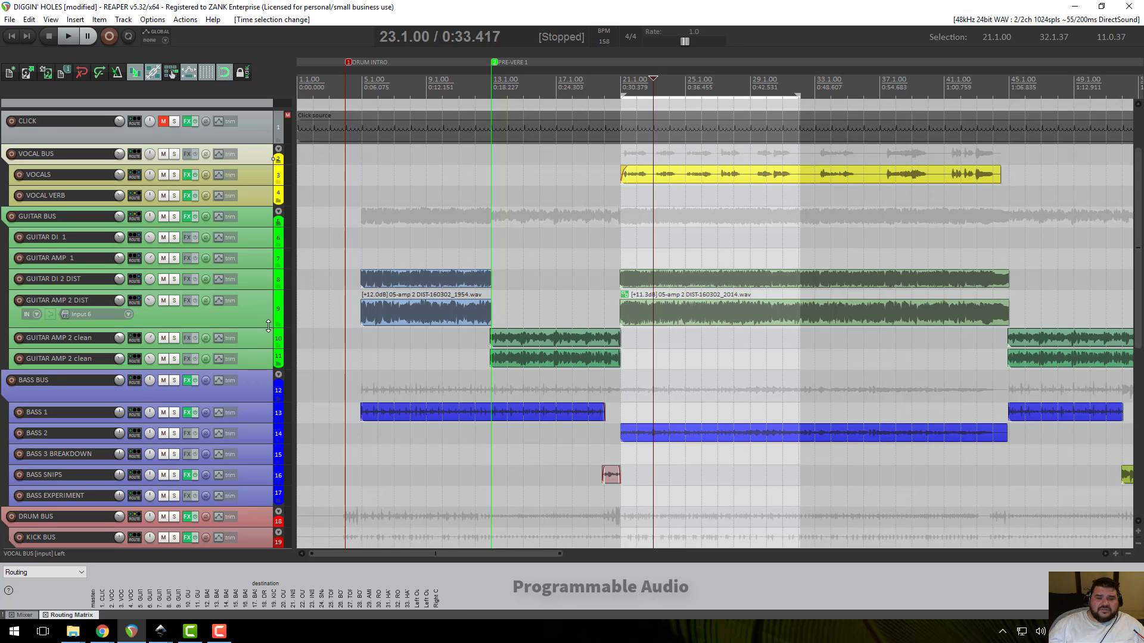
scroll(634, 292, "down", 3)
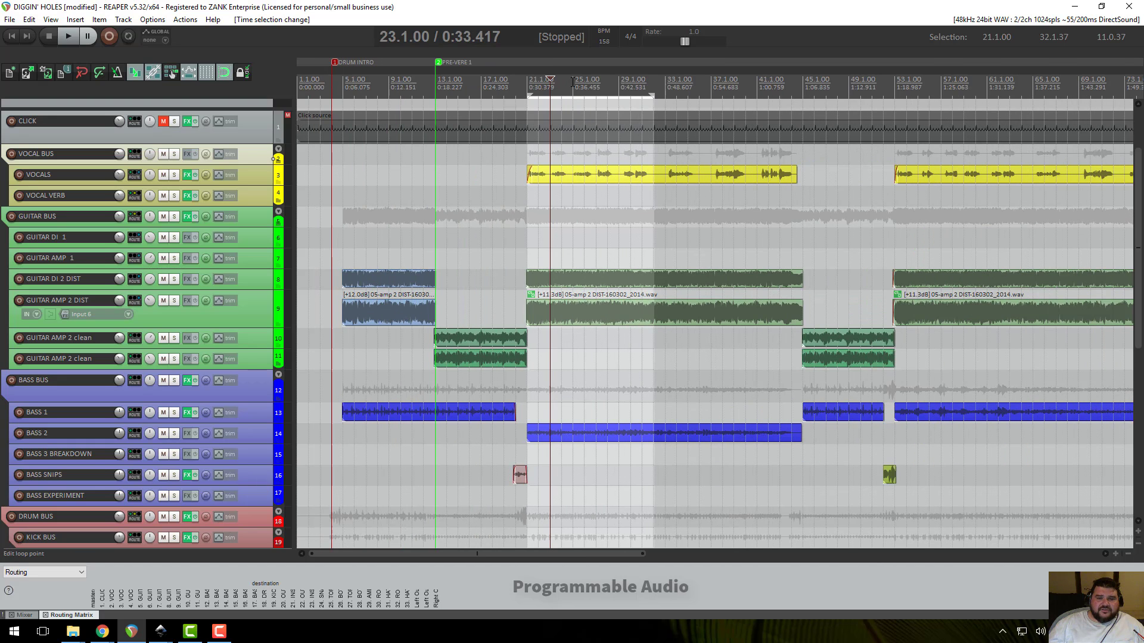
left_click(573, 82)
scroll(581, 127, "up", 3)
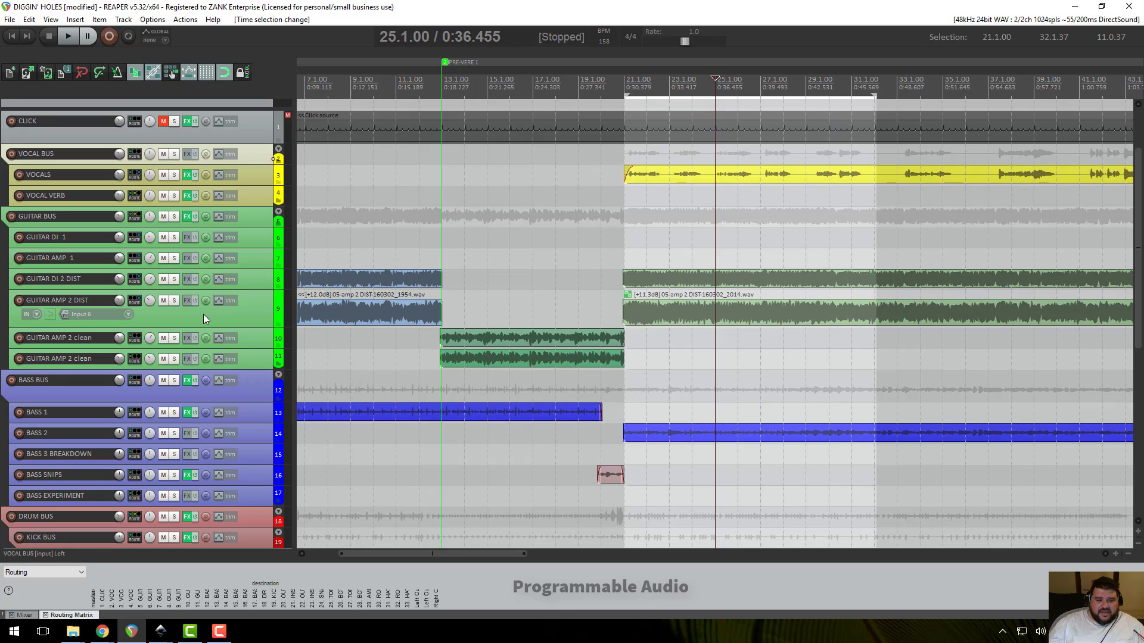
- Make the KICK BUS track taller in the arrangement
scroll(206, 316, "down", 5)
scroll(249, 350, "down", 2)
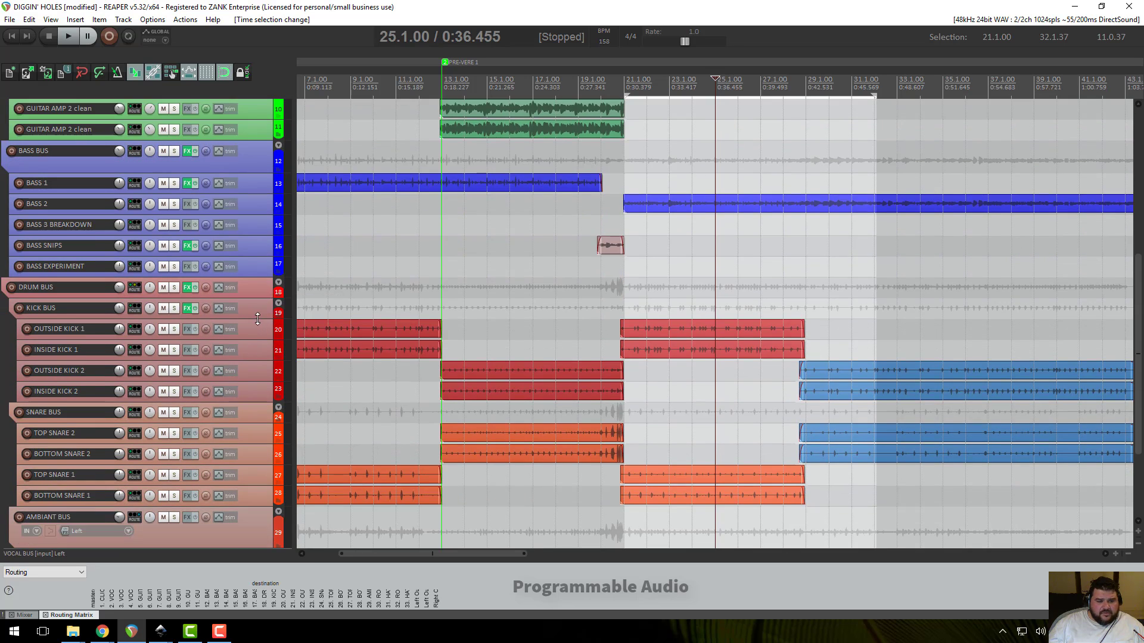
left_click_drag(258, 319, 256, 353)
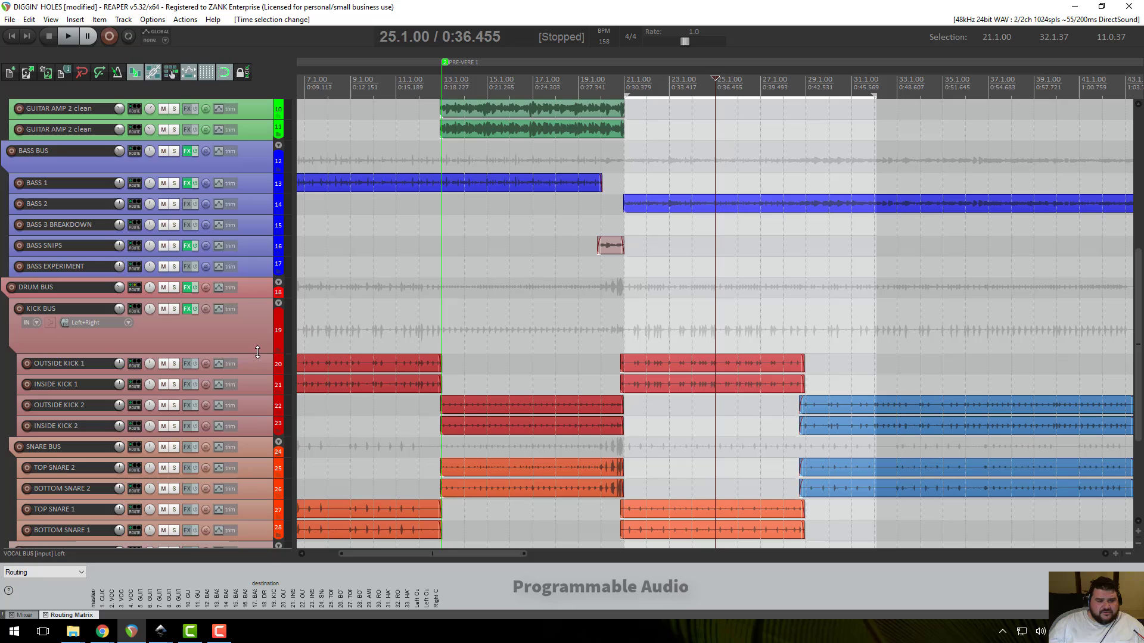
- Filter the plug-ins by "rea" and add ReaEQ after ReaGate in the KICK BUS effects chain
left_click(188, 309)
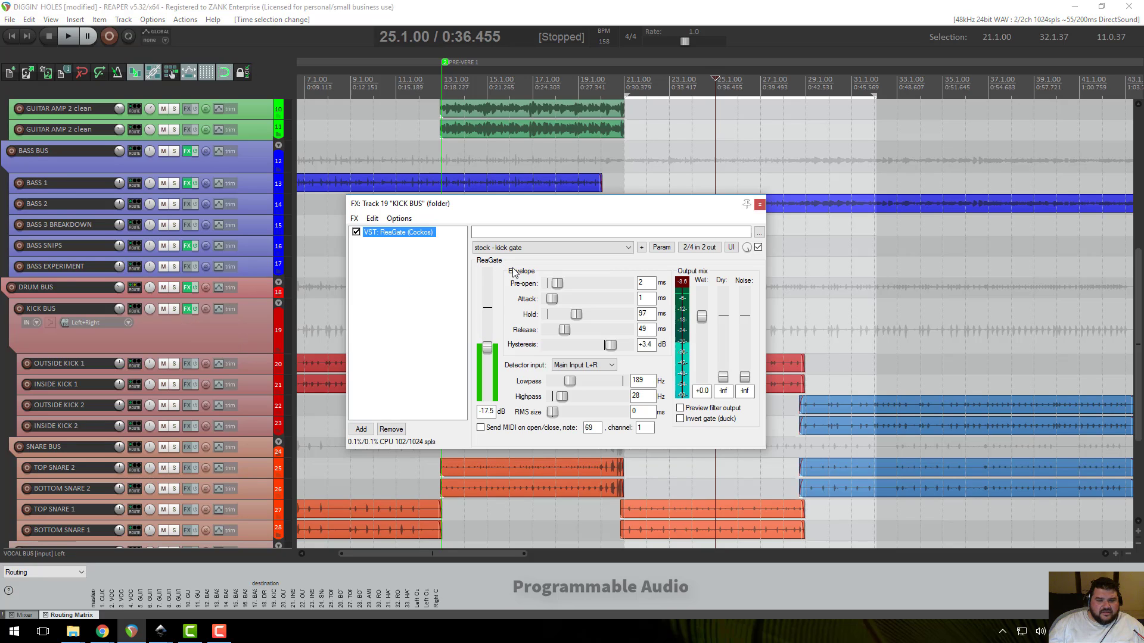
left_click(760, 205)
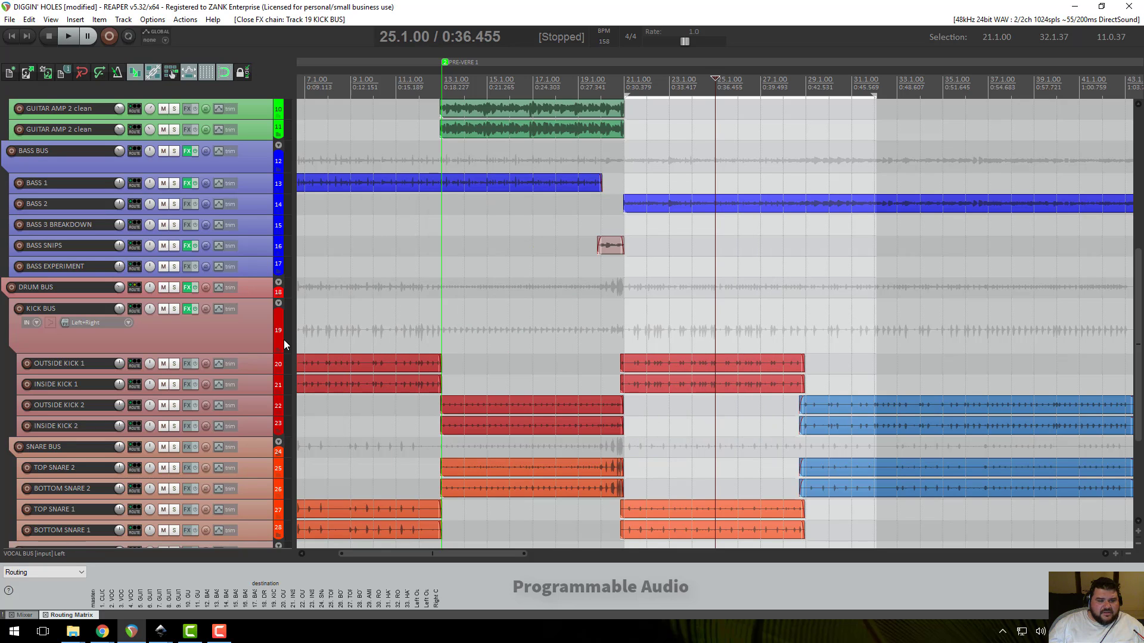
left_click(187, 308)
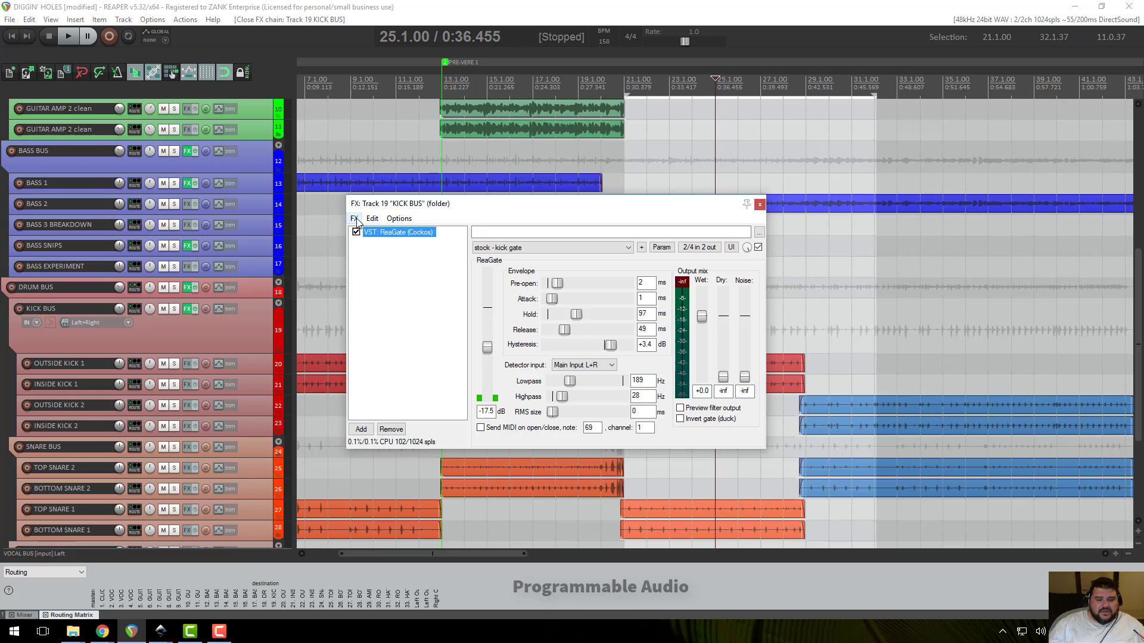
left_click(361, 429)
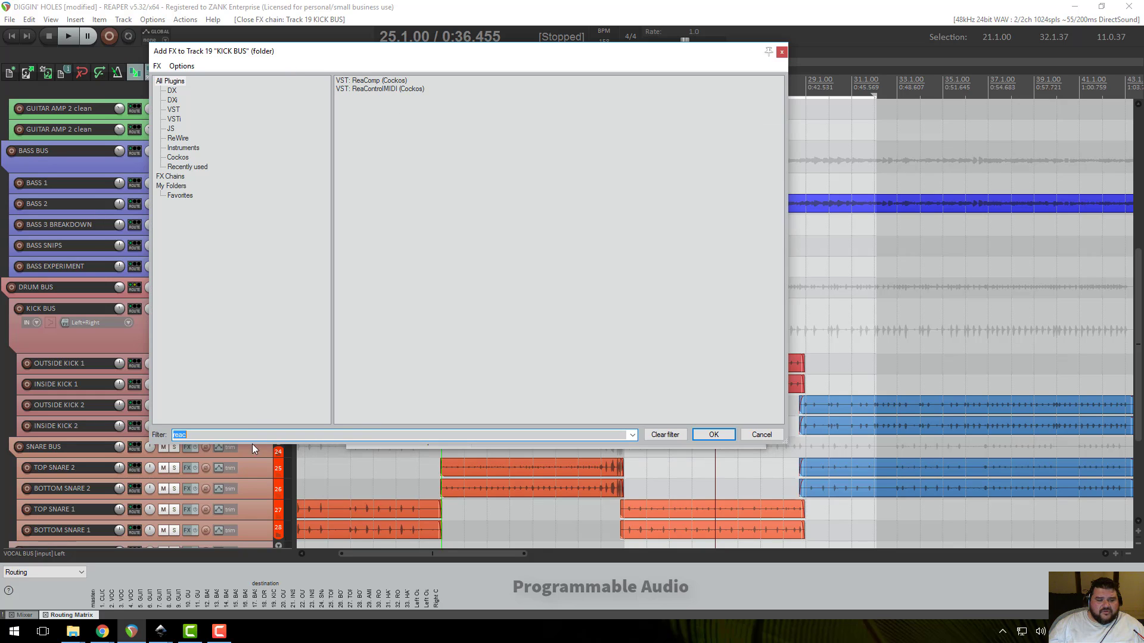
key("BackSpace")
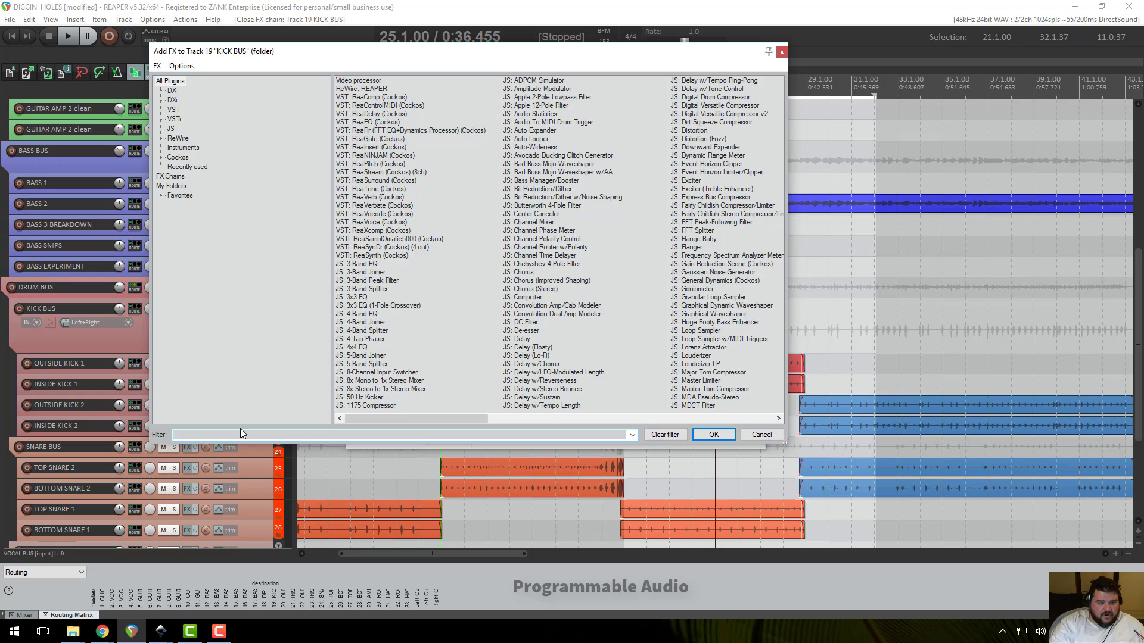
type("rea")
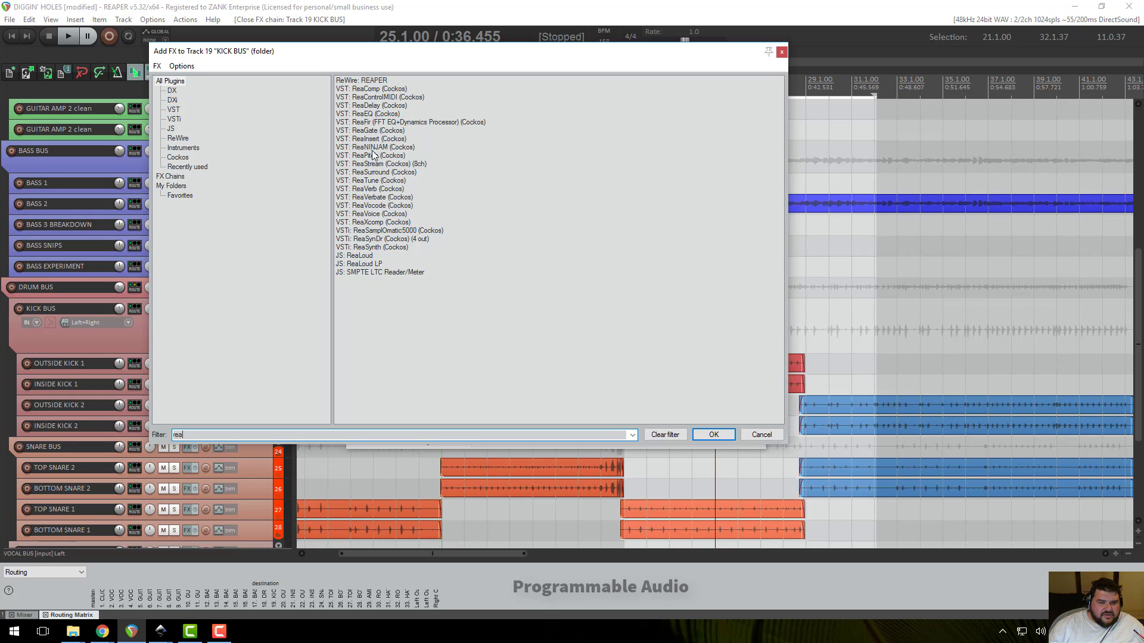
double_click(366, 115)
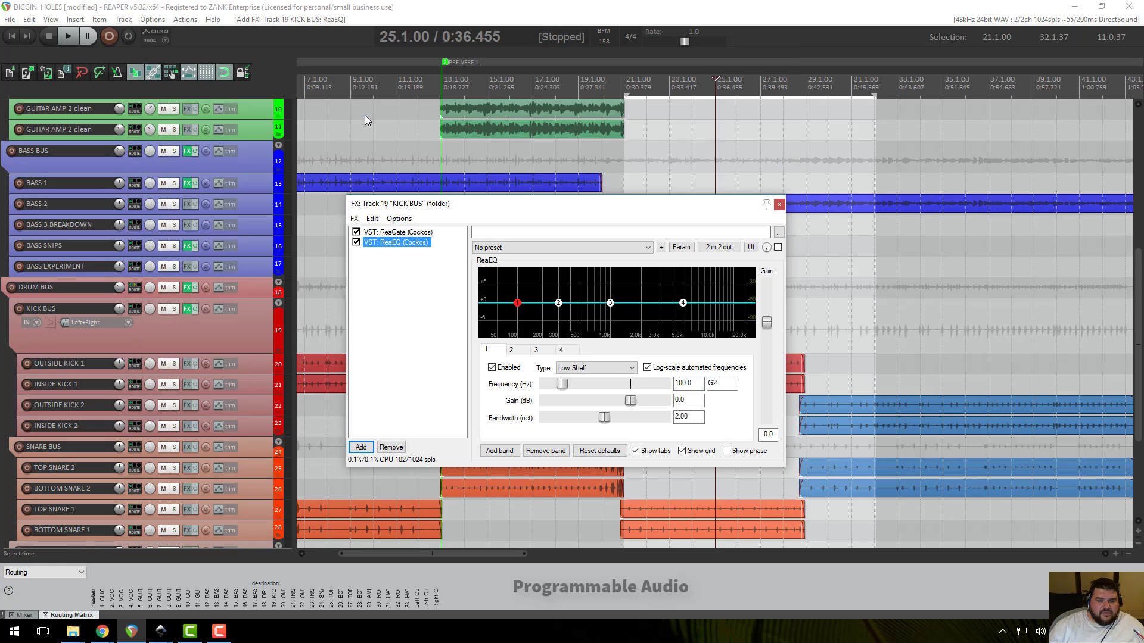
- Enlarge and reposition the KICK BUS effects window, and look over ReaEQ's stock presets without choosing one
left_click_drag(554, 206, 259, 71)
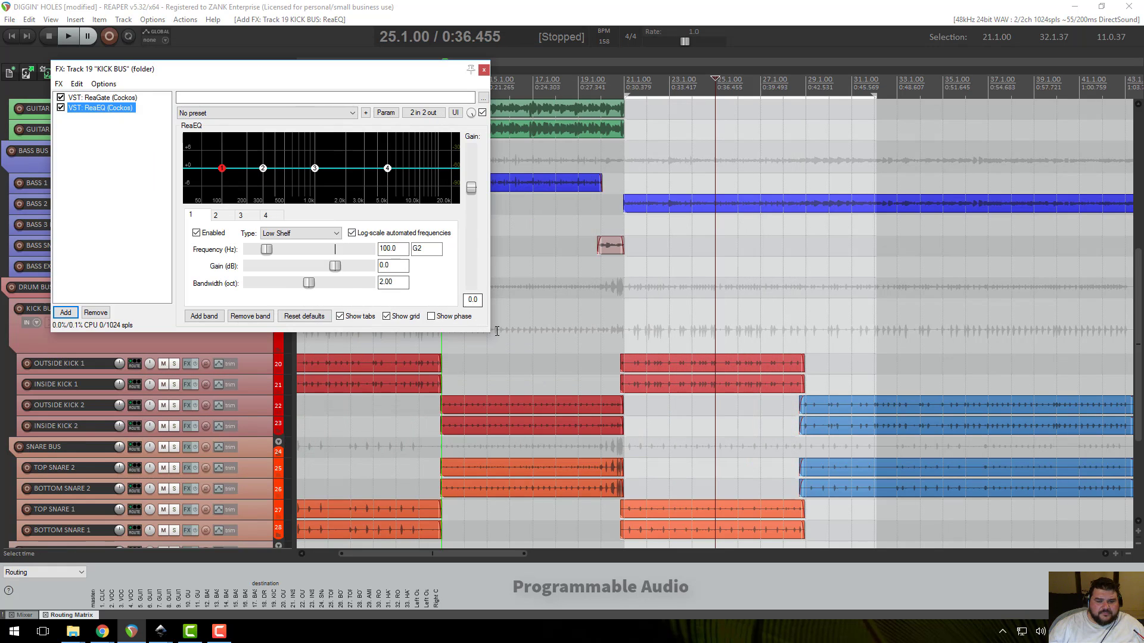
left_click_drag(490, 332, 731, 483)
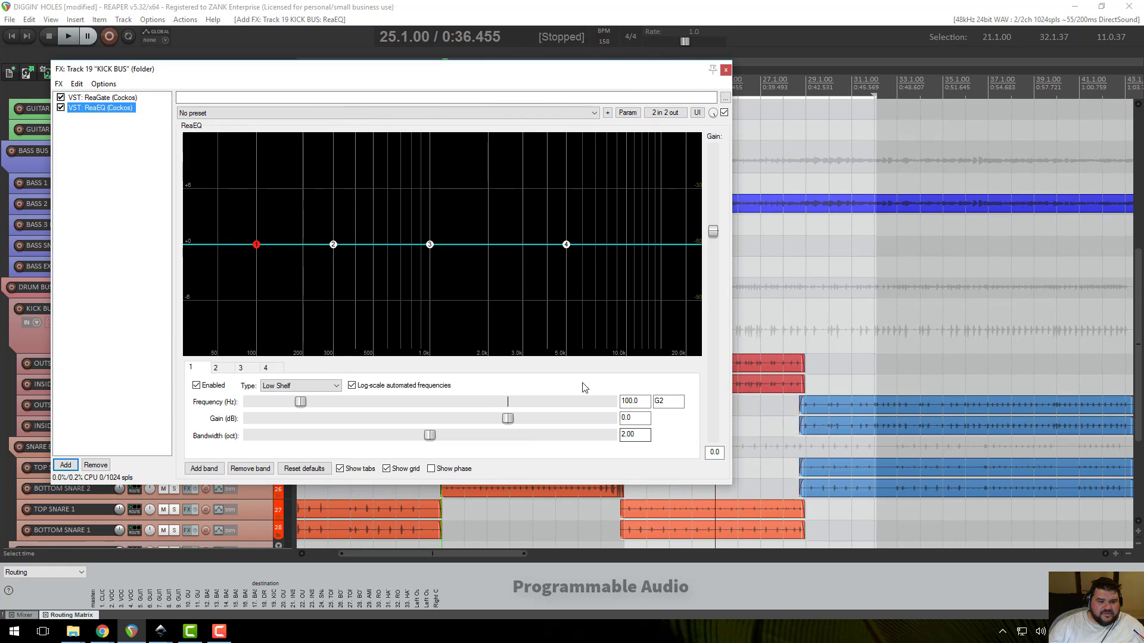
left_click_drag(429, 70, 500, 31)
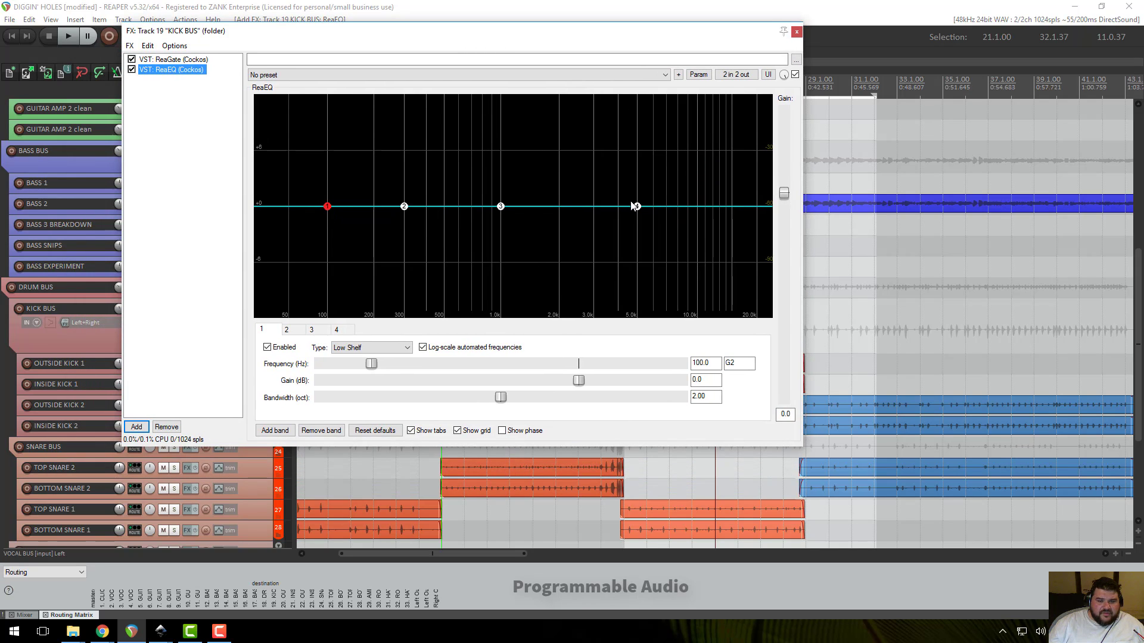
mouse_move(637, 208)
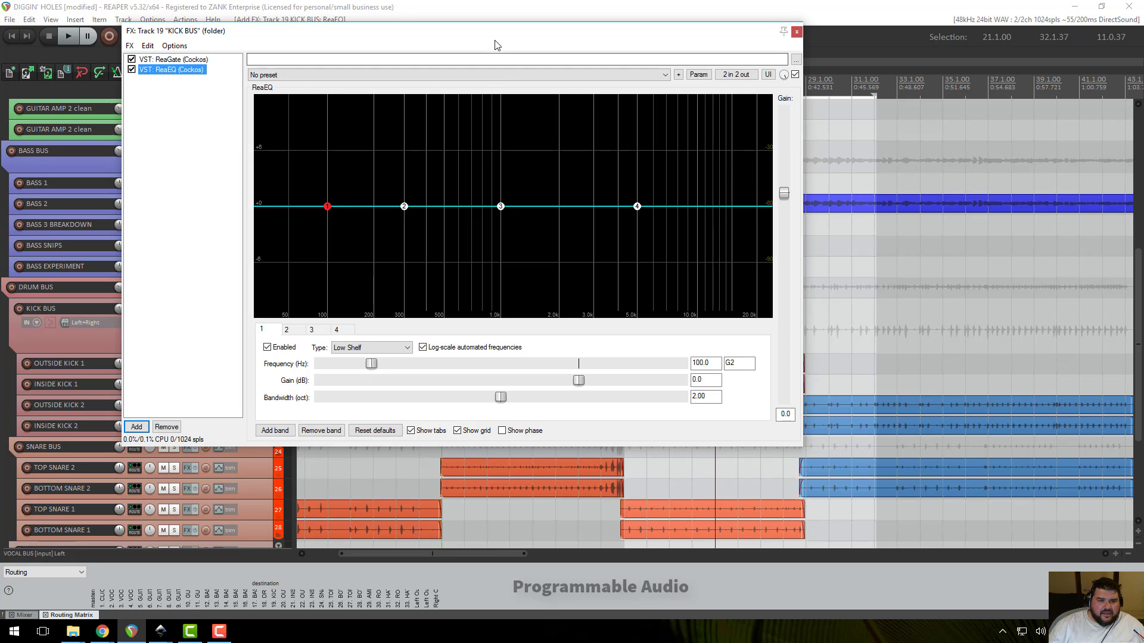
left_click_drag(492, 31, 512, 18)
left_click(429, 63)
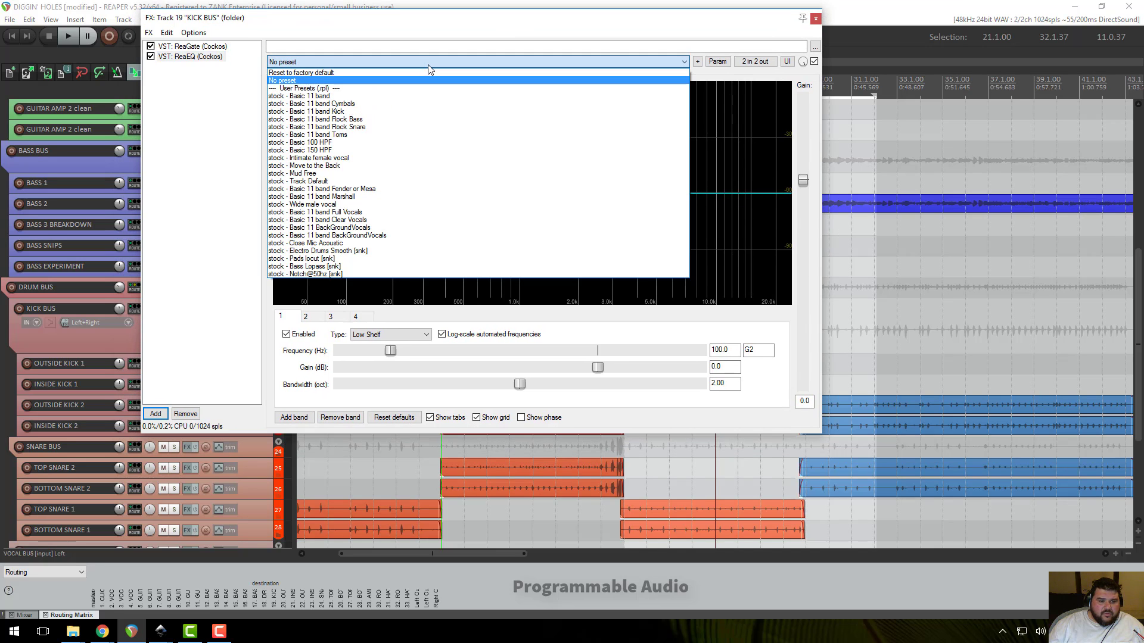
left_click(421, 66)
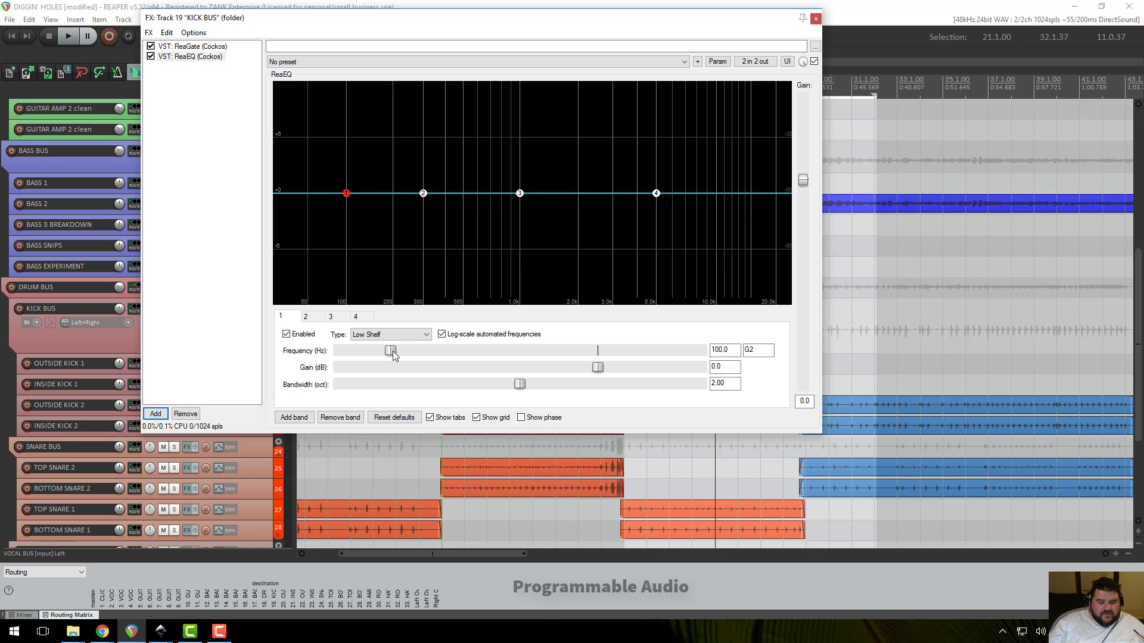
- Try ReaEQ band 1 at 129.1 Hz with a gain of -5.1 dB, and reset the gain to 0.0 dB
mouse_move(392, 351)
left_mouse_down()
mouse_move(428, 352)
mouse_move(388, 352)
left_mouse_up()
mouse_move(387, 353)
left_mouse_down()
mouse_move(460, 353)
mouse_move(349, 352)
mouse_move(563, 352)
mouse_move(335, 352)
mouse_move(388, 353)
left_mouse_up()
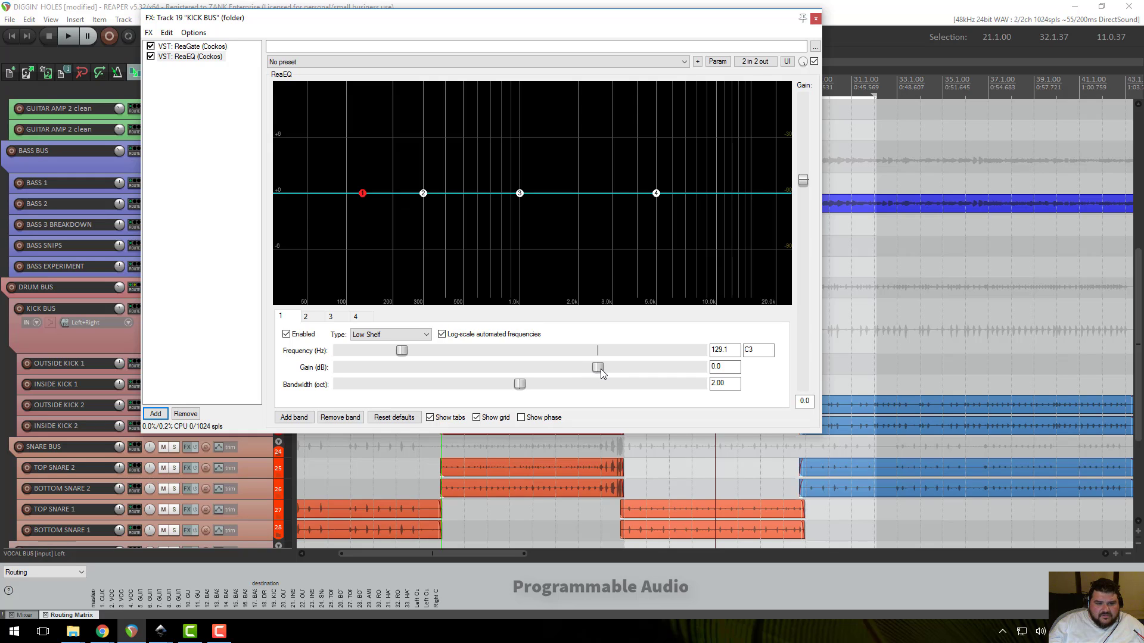
left_click_drag(601, 373, 566, 372)
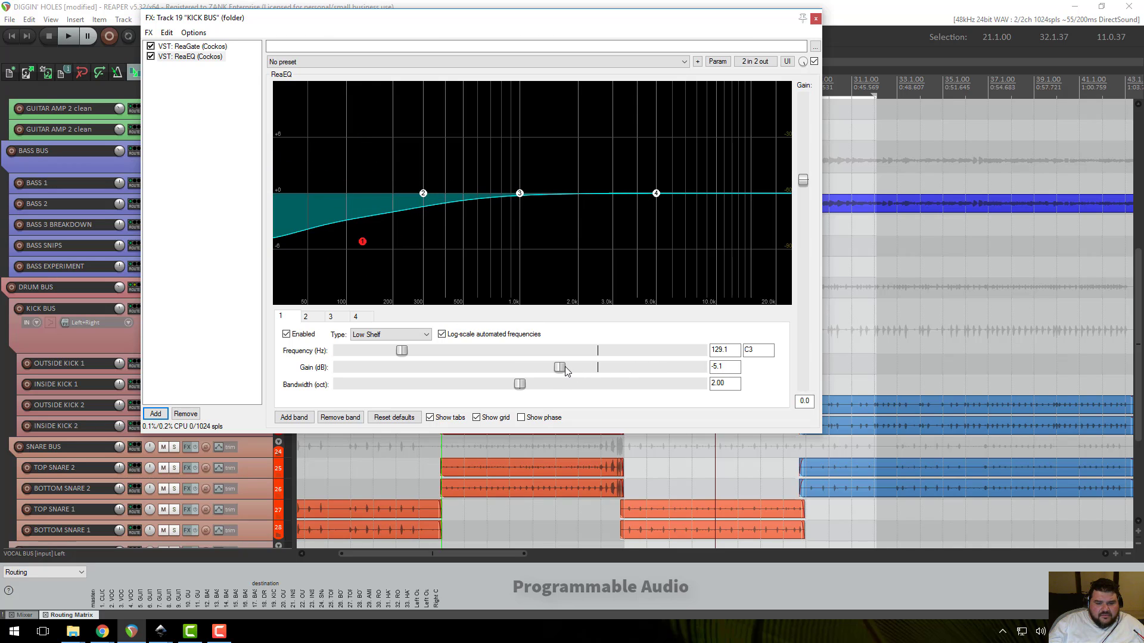
double_click(566, 371)
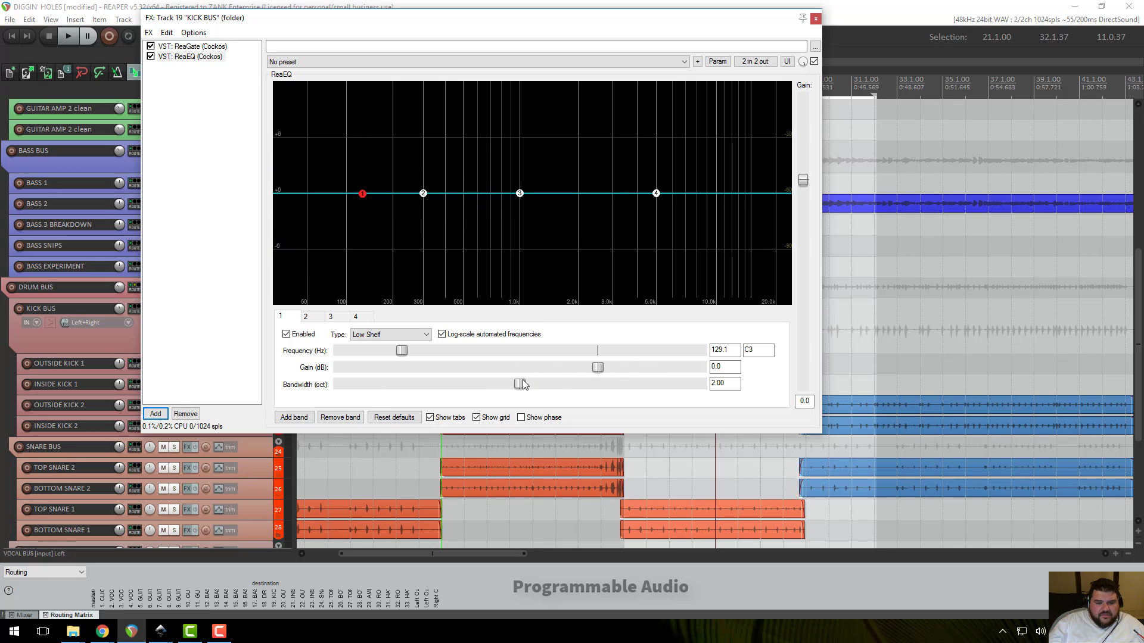
- Set ReaEQ's band 1 low shelf to 40.0 Hz, -18.5 dB gain and 0.64 octave bandwidth
mouse_move(520, 384)
left_mouse_down()
mouse_move(574, 388)
mouse_move(519, 391)
left_mouse_up()
left_click_drag(598, 370, 478, 370)
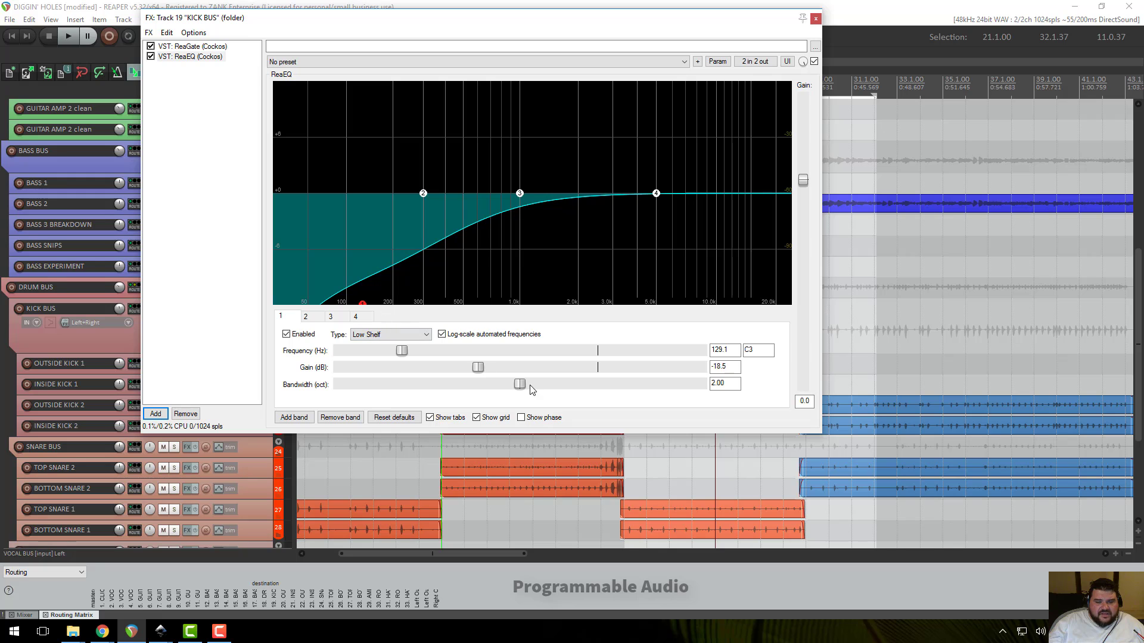
left_click_drag(522, 385, 359, 355)
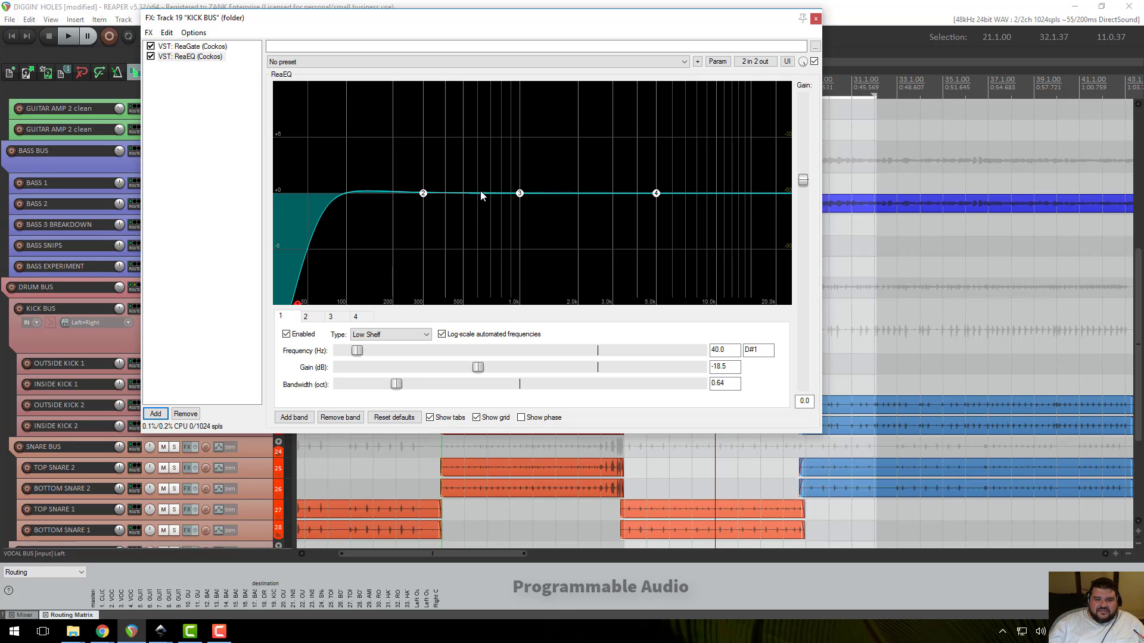
- Try a high-shelf cut of -10.1 dB at 4341.7 Hz on ReaEQ's band 4, and reset the plug-in to factory default
left_click(656, 193)
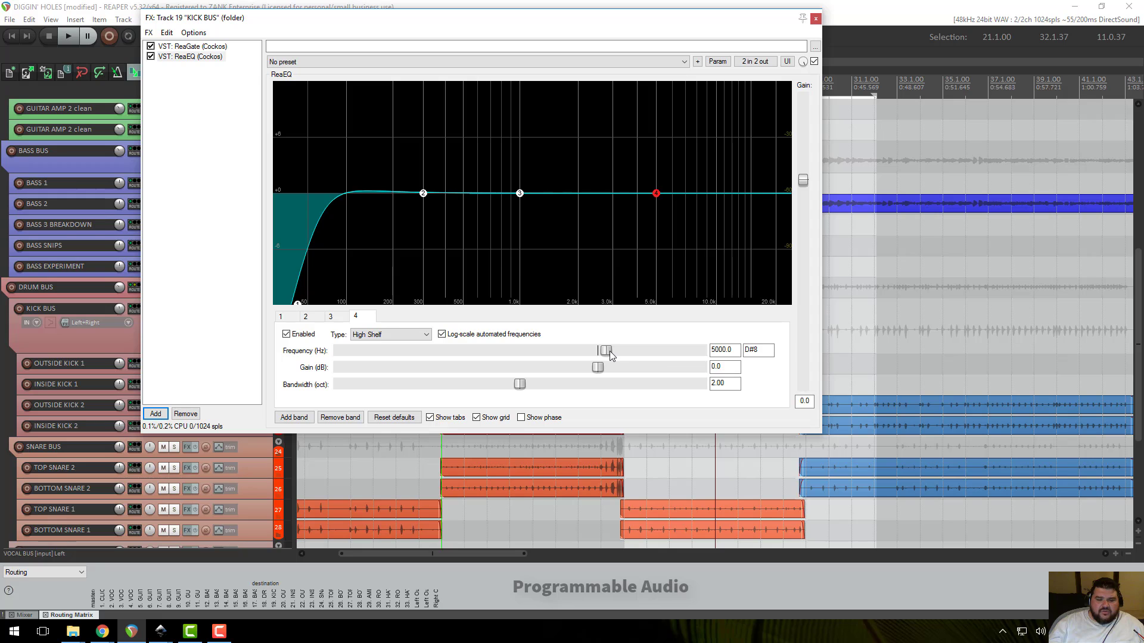
mouse_move(610, 351)
left_mouse_down()
mouse_move(594, 351)
mouse_move(610, 353)
left_mouse_up()
scroll(610, 353, "down", 3)
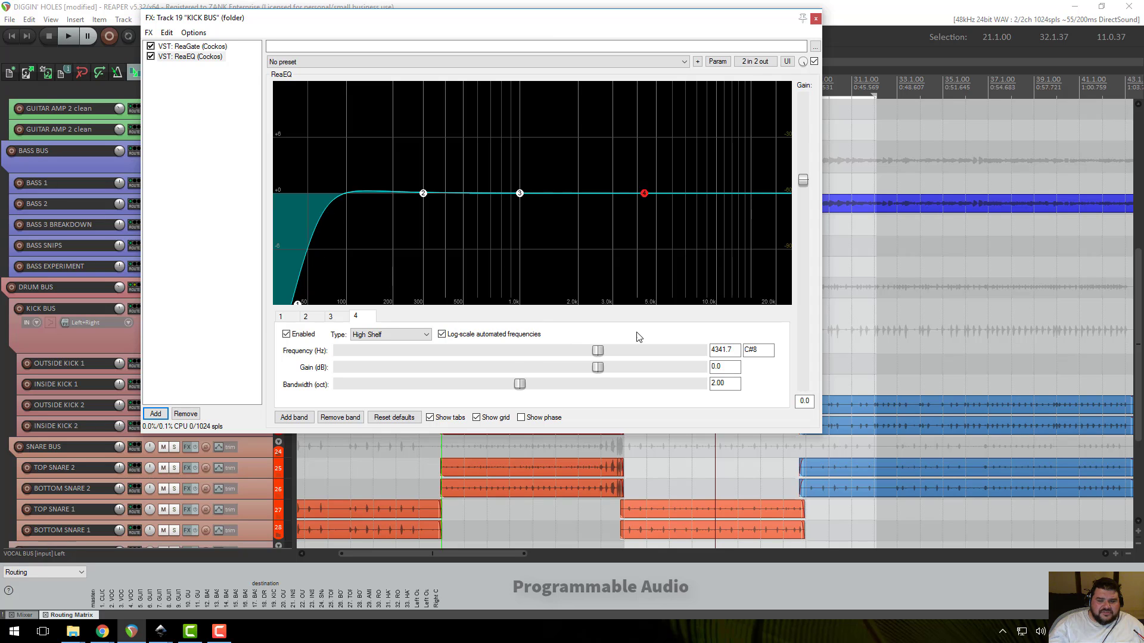
left_click_drag(599, 353, 520, 384)
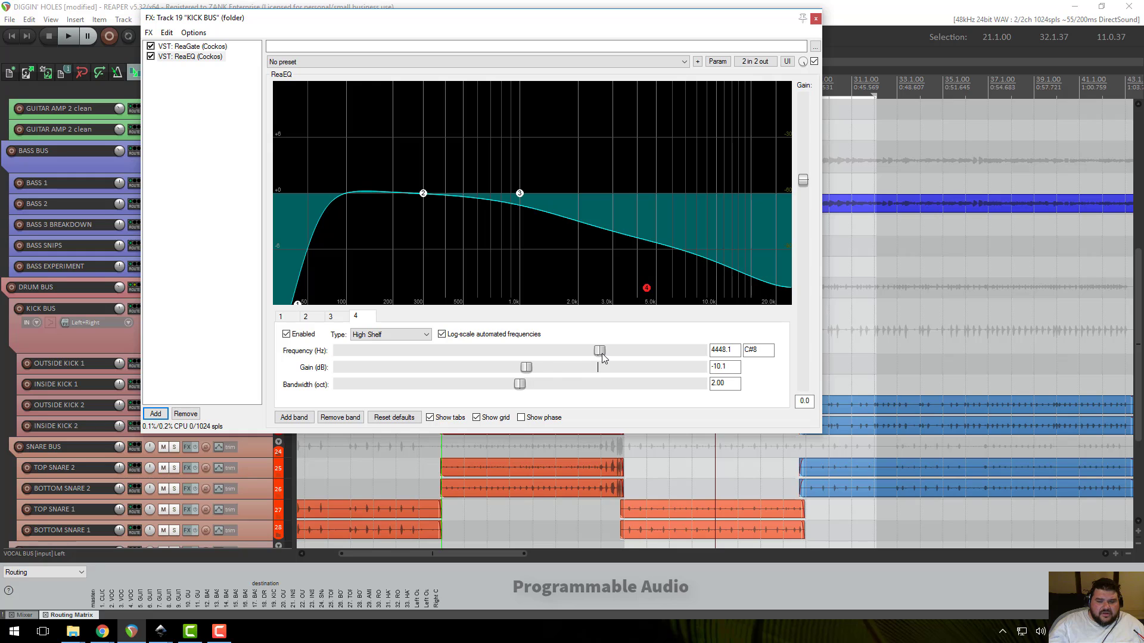
left_click_drag(601, 354, 602, 353)
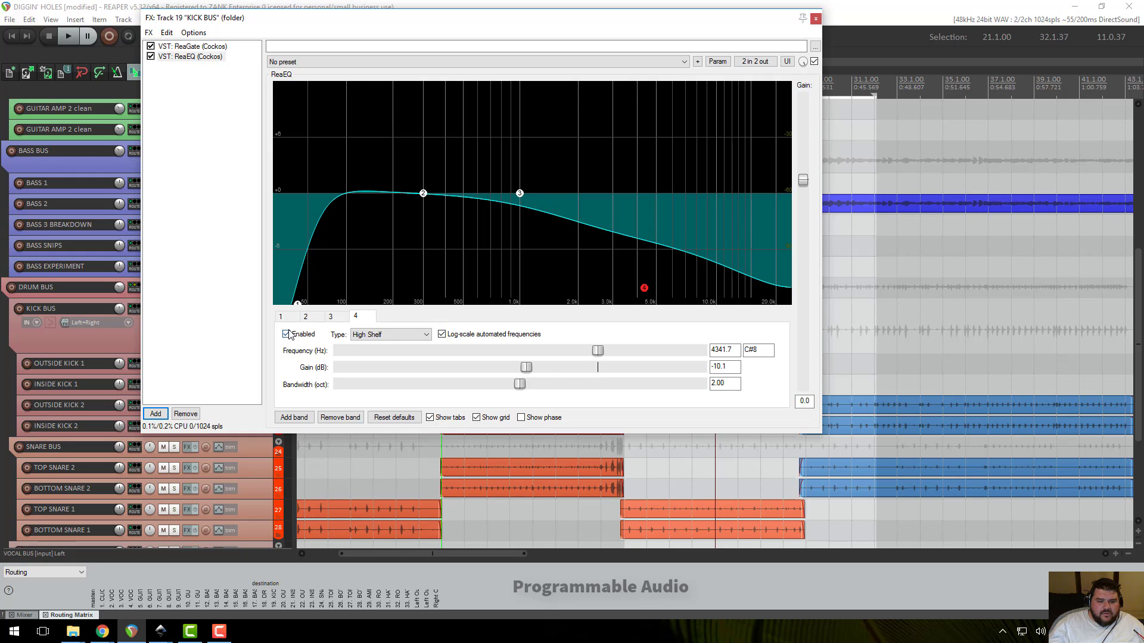
left_click(359, 64)
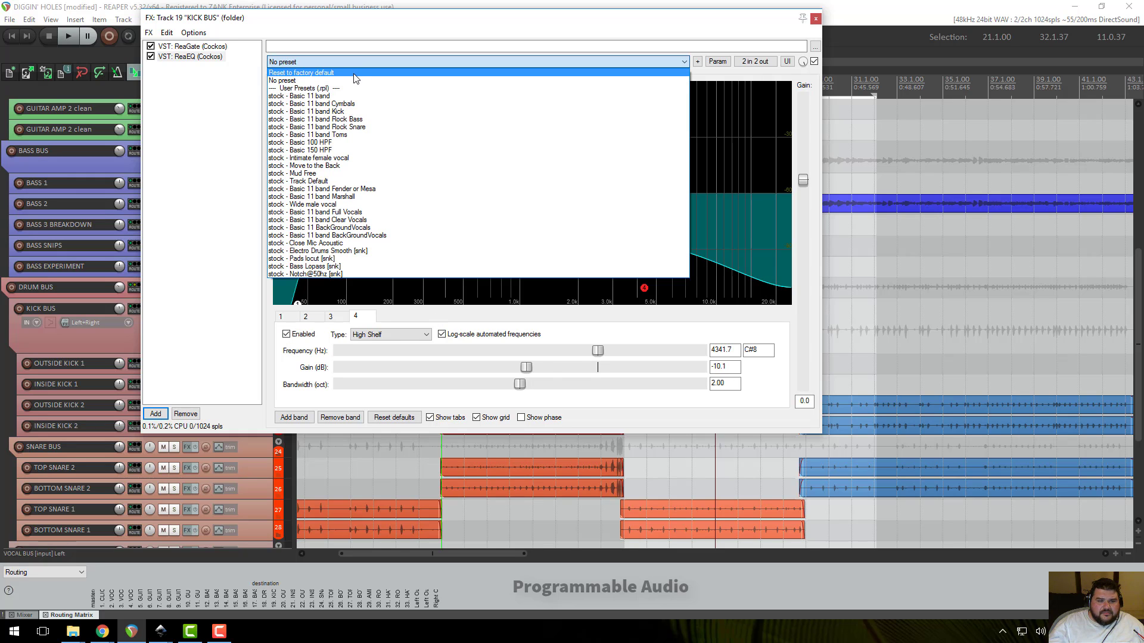
left_click(353, 77)
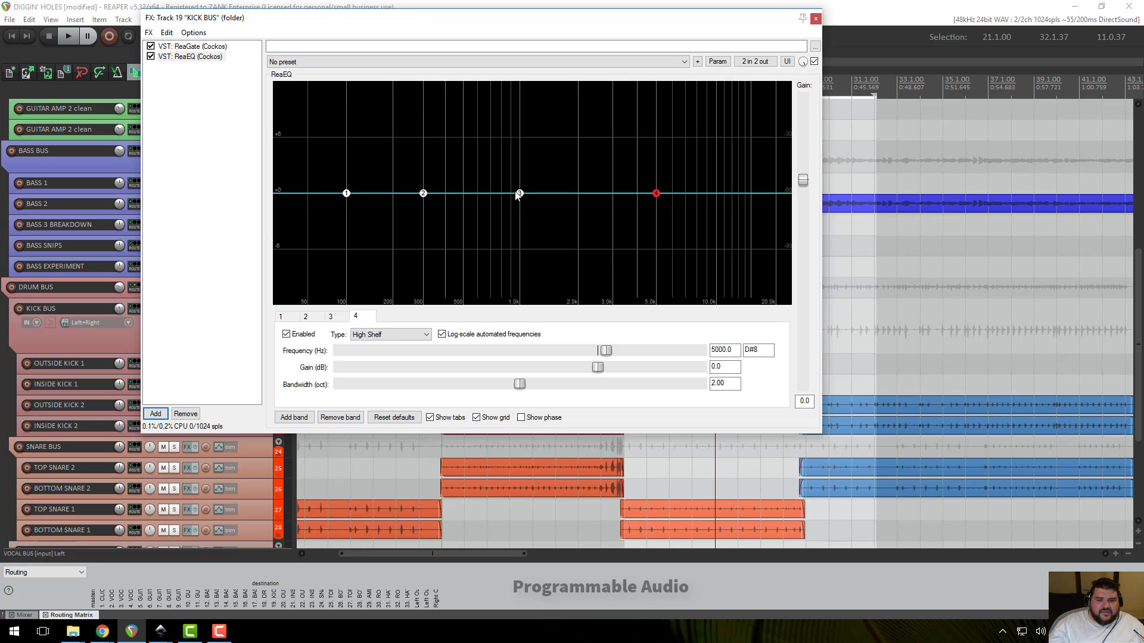
- Try a -4.0 dB cut at 1145.4 Hz on band 3, toggle the band off and on, and restore the factory default
left_click_drag(518, 194, 531, 230)
double_click(531, 229)
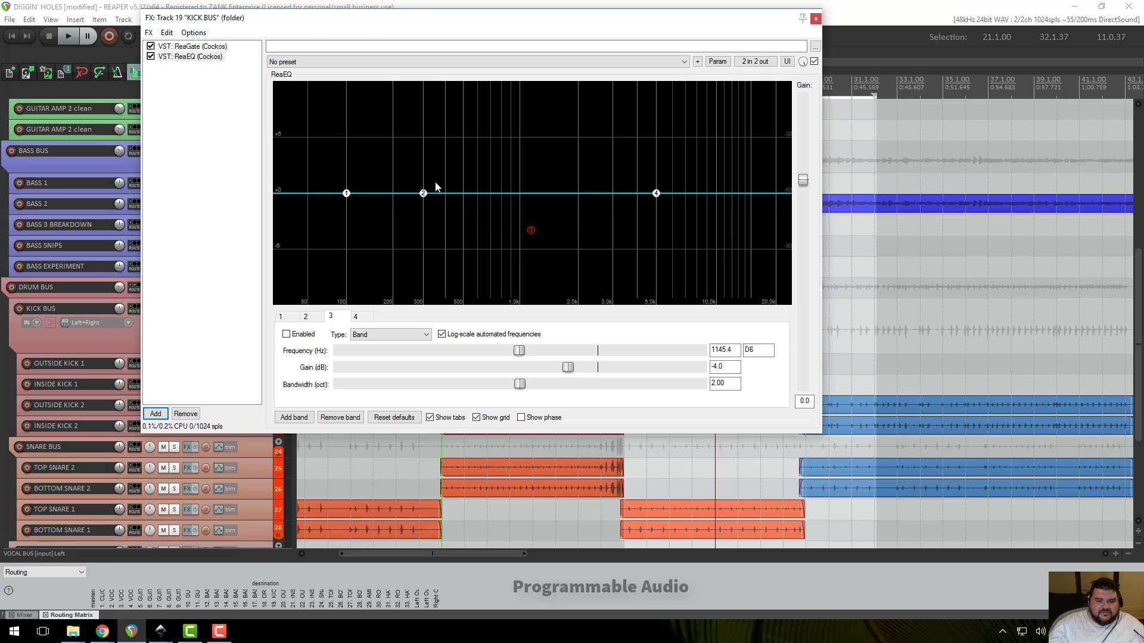
double_click(531, 229)
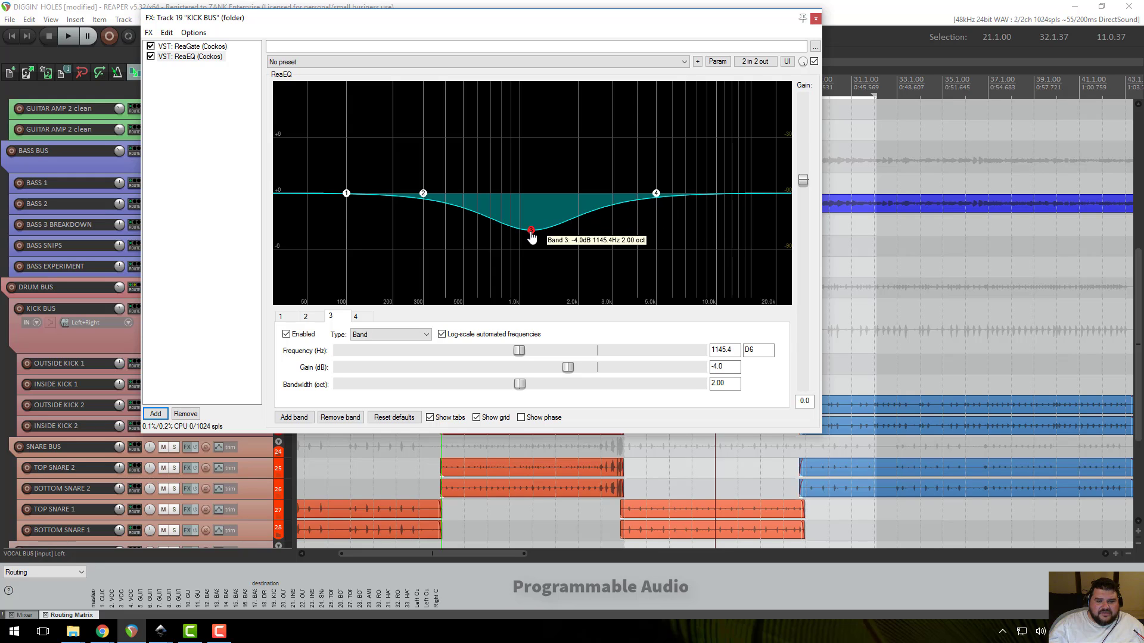
left_click(414, 61)
left_click(408, 79)
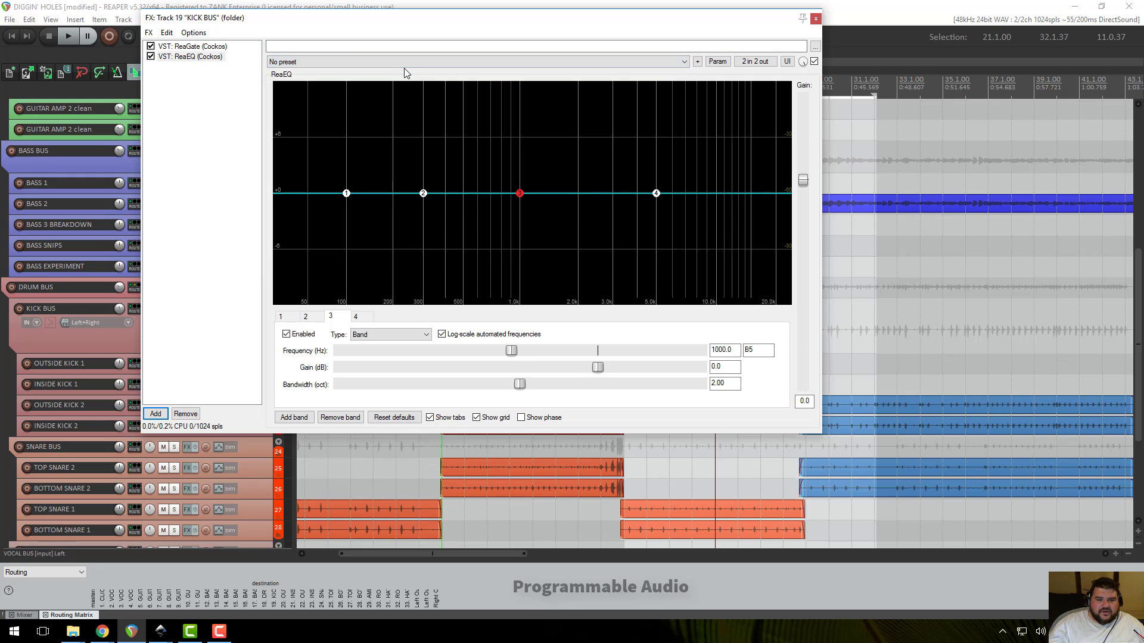
- Load the "stock - Basic 11 band Kick" preset in ReaEQ, and set band 1's bandwidth to 1.00 octave
left_click(681, 63)
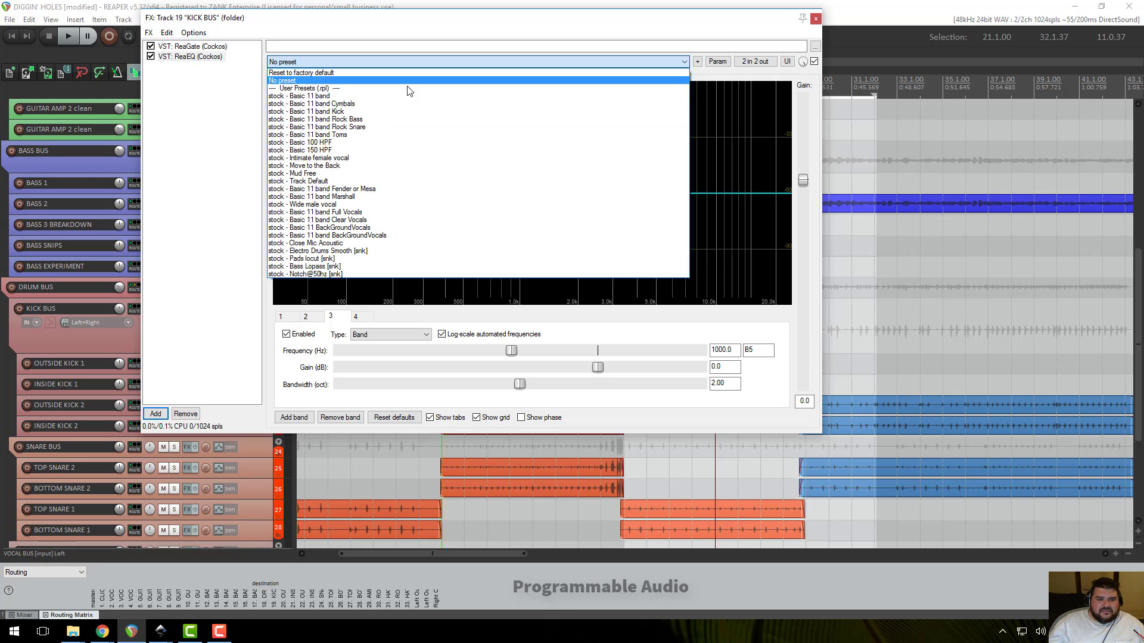
left_click(305, 112)
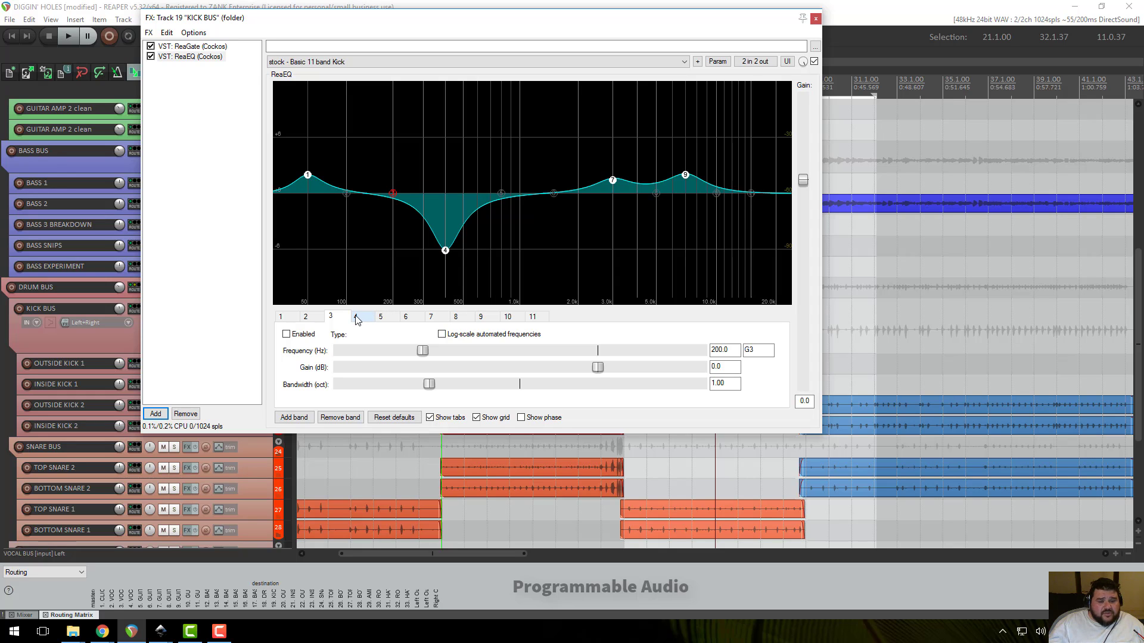
mouse_move(616, 183)
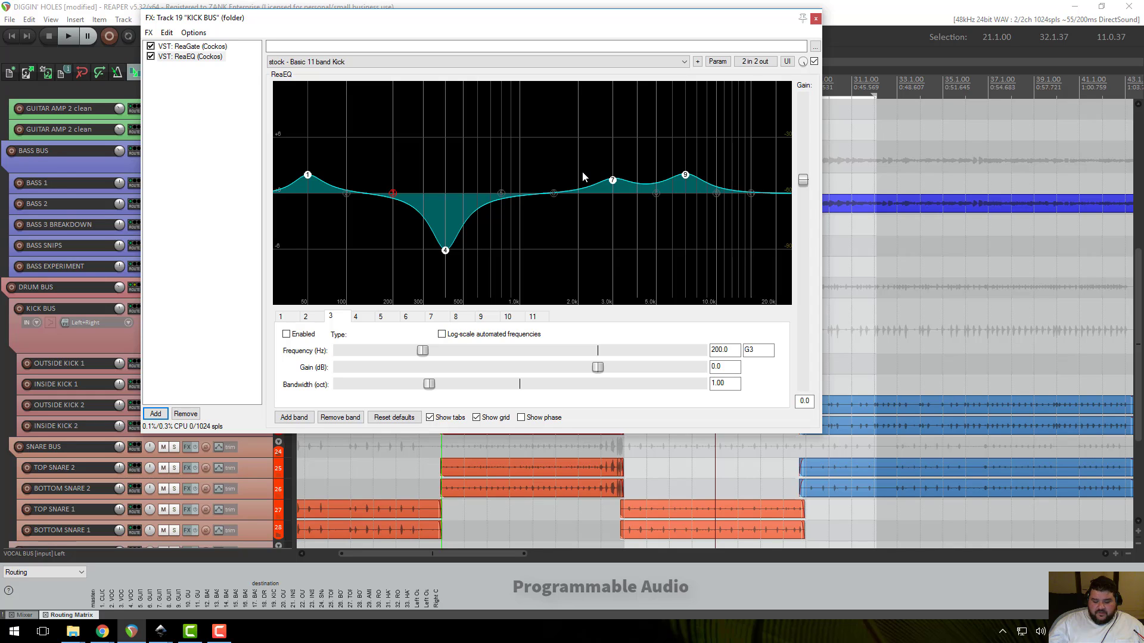
mouse_move(690, 178)
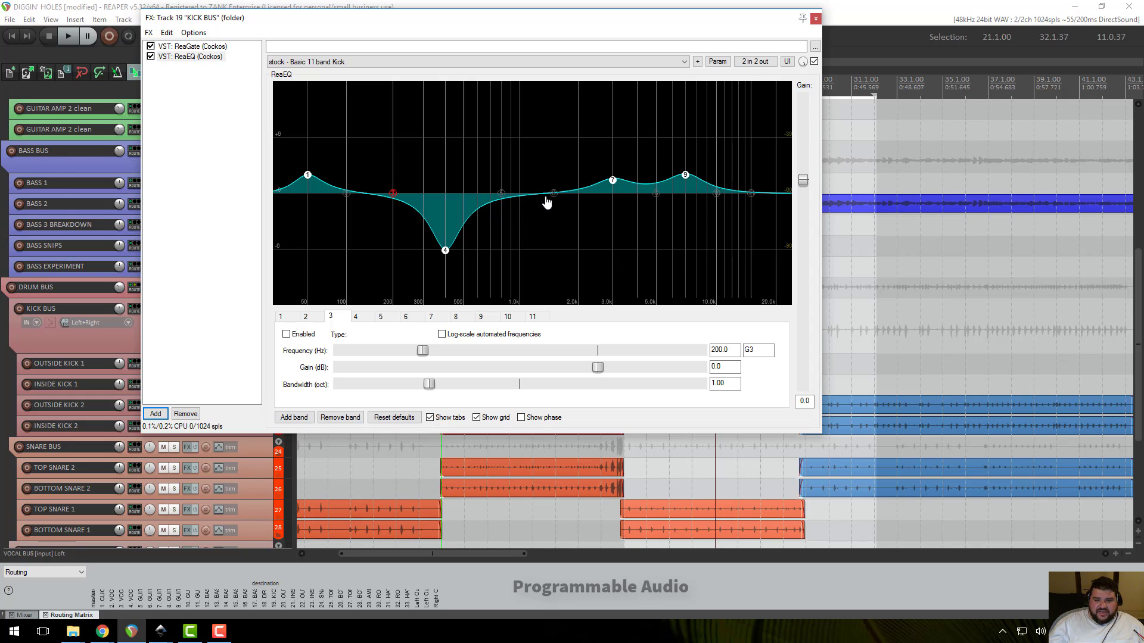
mouse_move(446, 253)
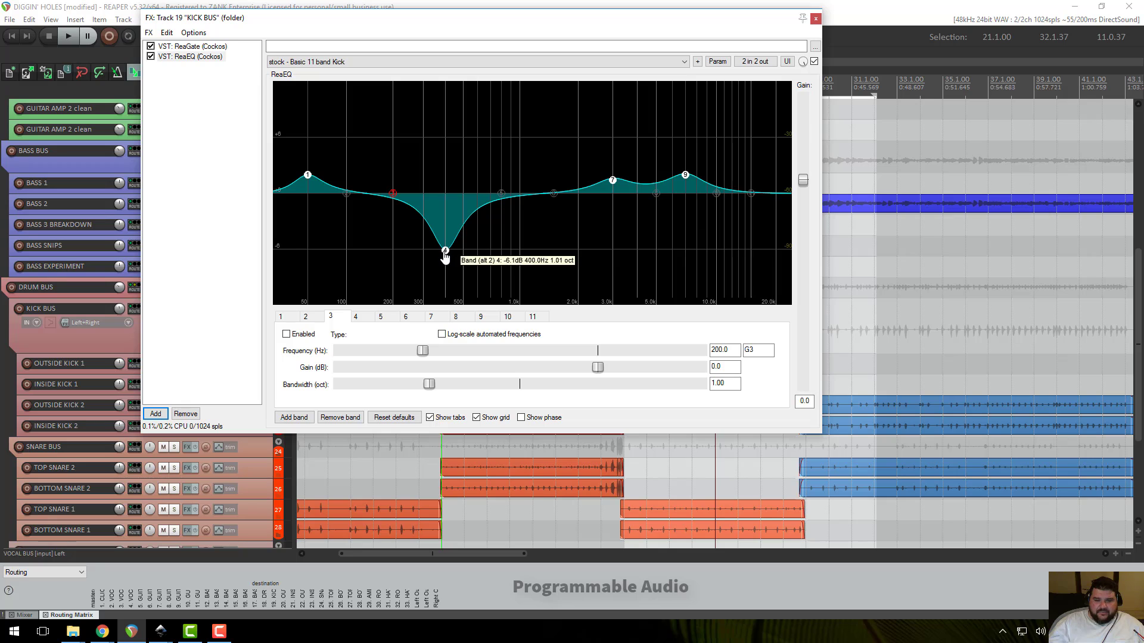
left_click(446, 251)
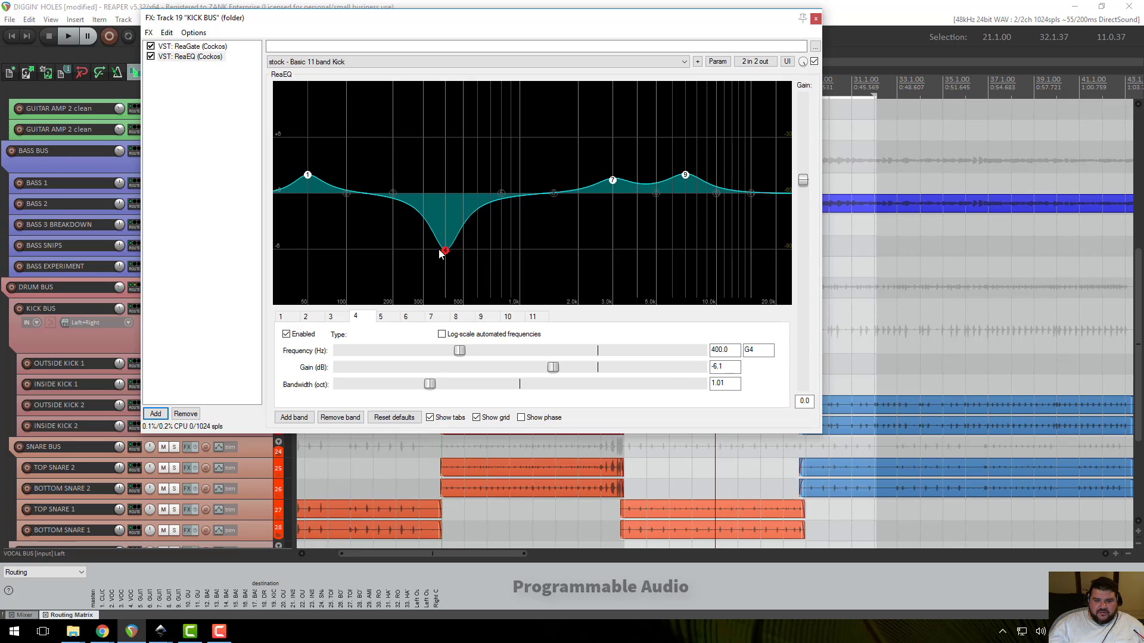
left_click(307, 175)
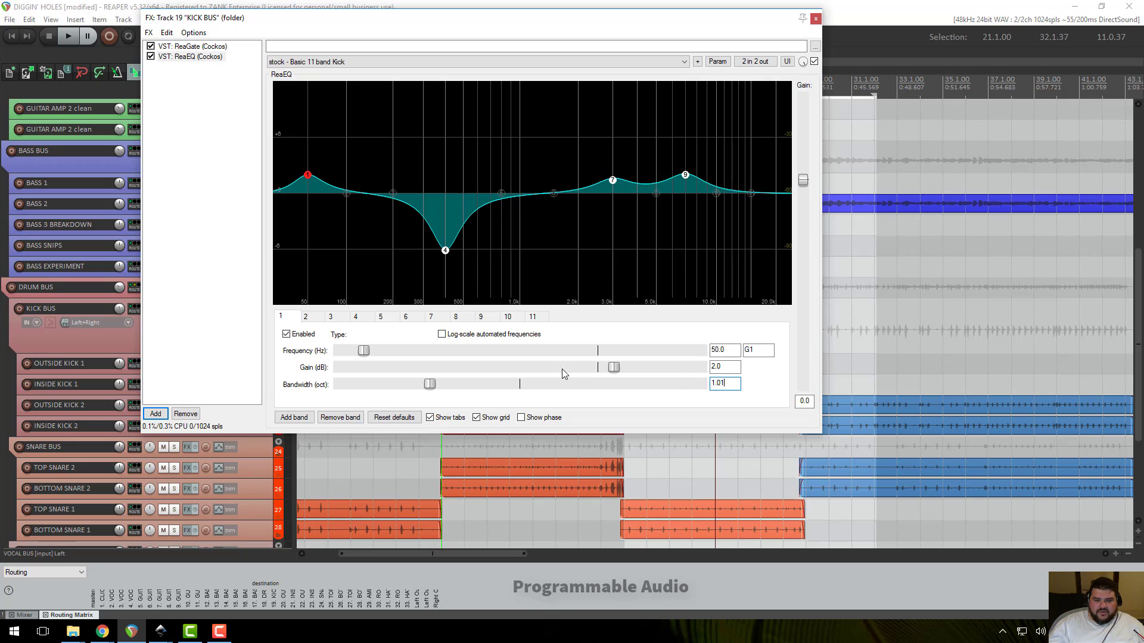
mouse_move(433, 389)
left_mouse_down()
mouse_move(374, 374)
mouse_move(343, 390)
mouse_move(555, 390)
mouse_move(673, 374)
mouse_move(407, 392)
mouse_move(440, 388)
left_mouse_up()
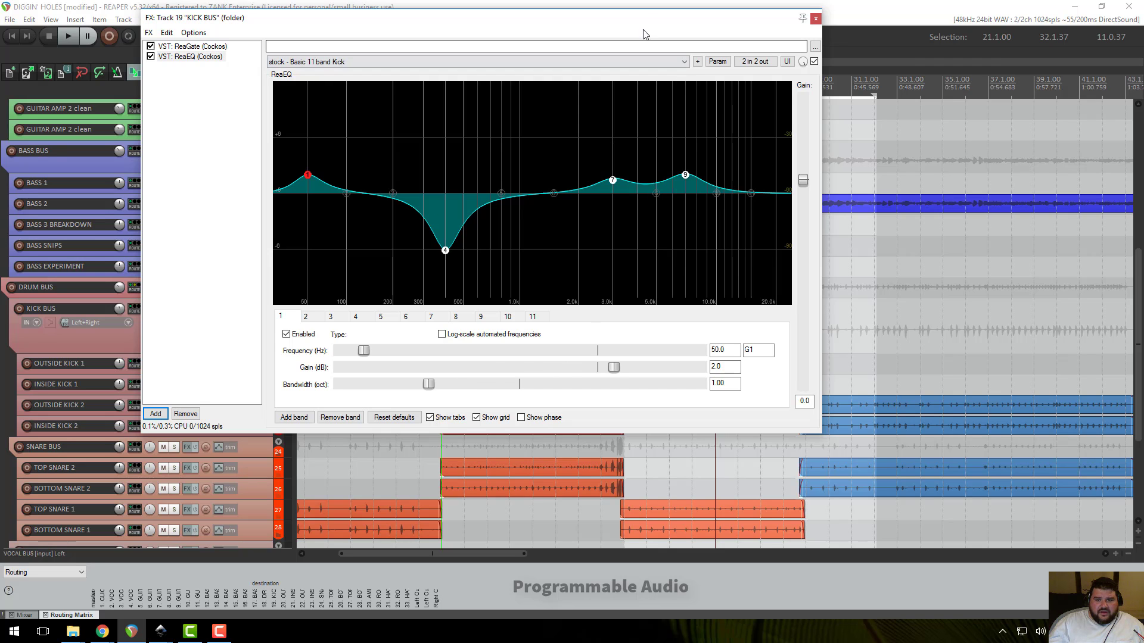
- Move the effects window clear of the track controls, and play the KICK BUS soloed
left_click_drag(642, 21, 816, 114)
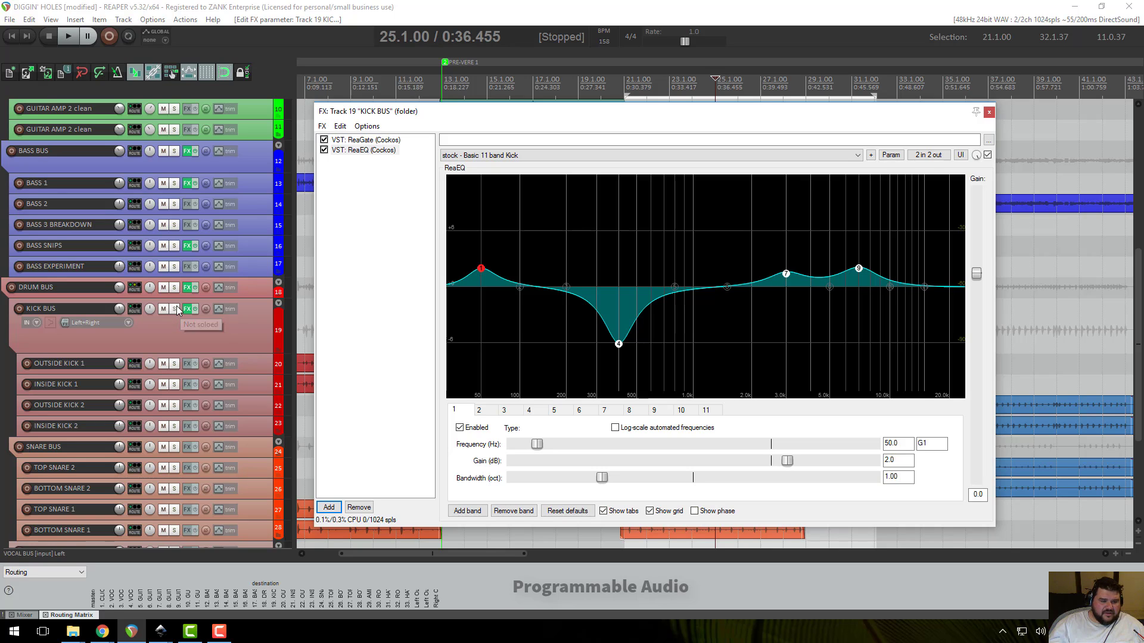
left_click(176, 309)
key("space")
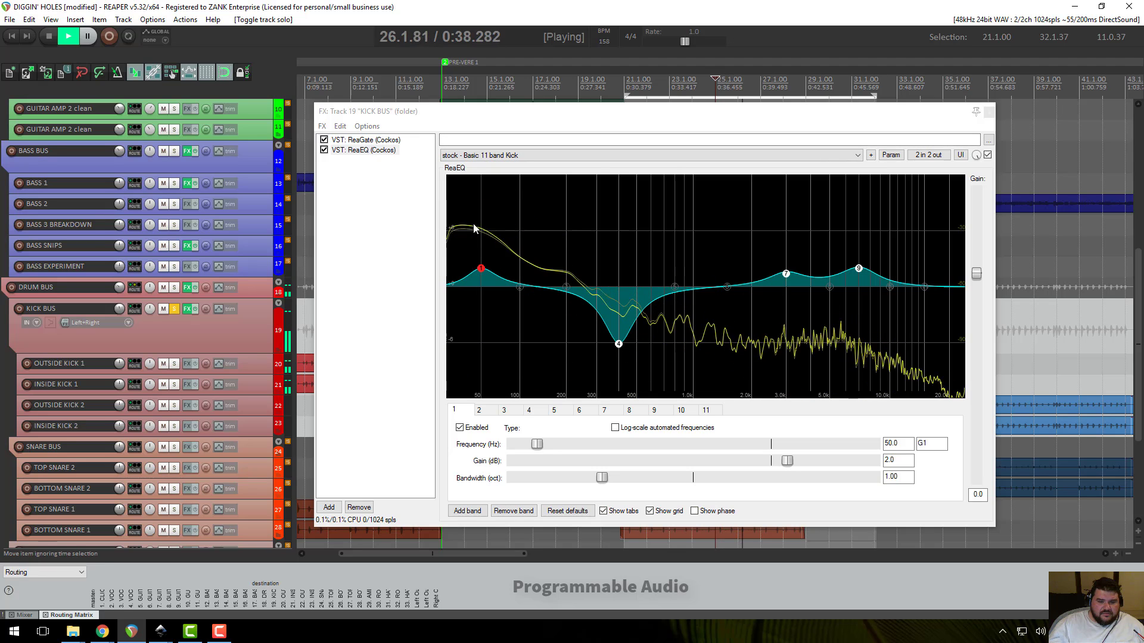
- Compare the kick sound with and without ReaEQ by repeatedly bypassing and enabling it during playback, ending with it bypassed
left_click(324, 150)
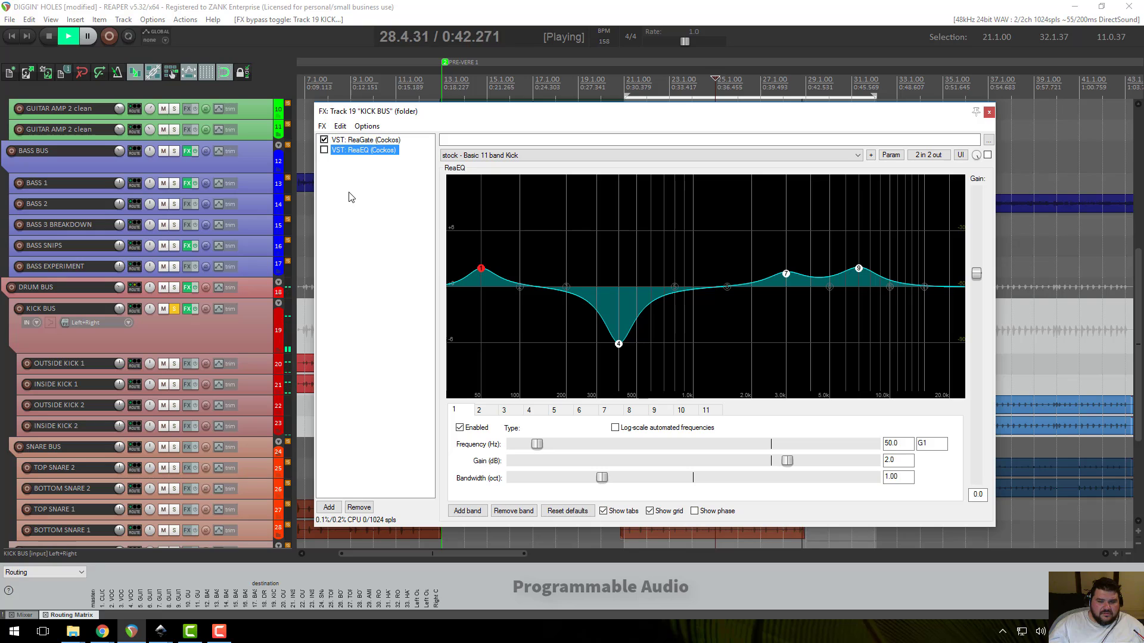
left_click(324, 150)
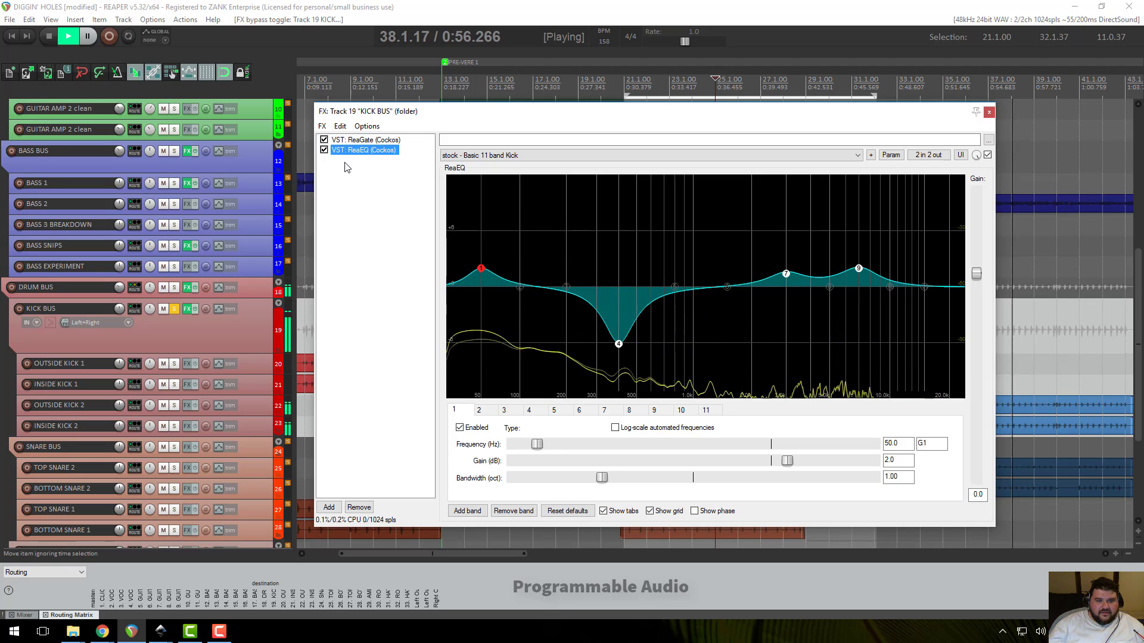
left_click_drag(419, 113, 407, 108)
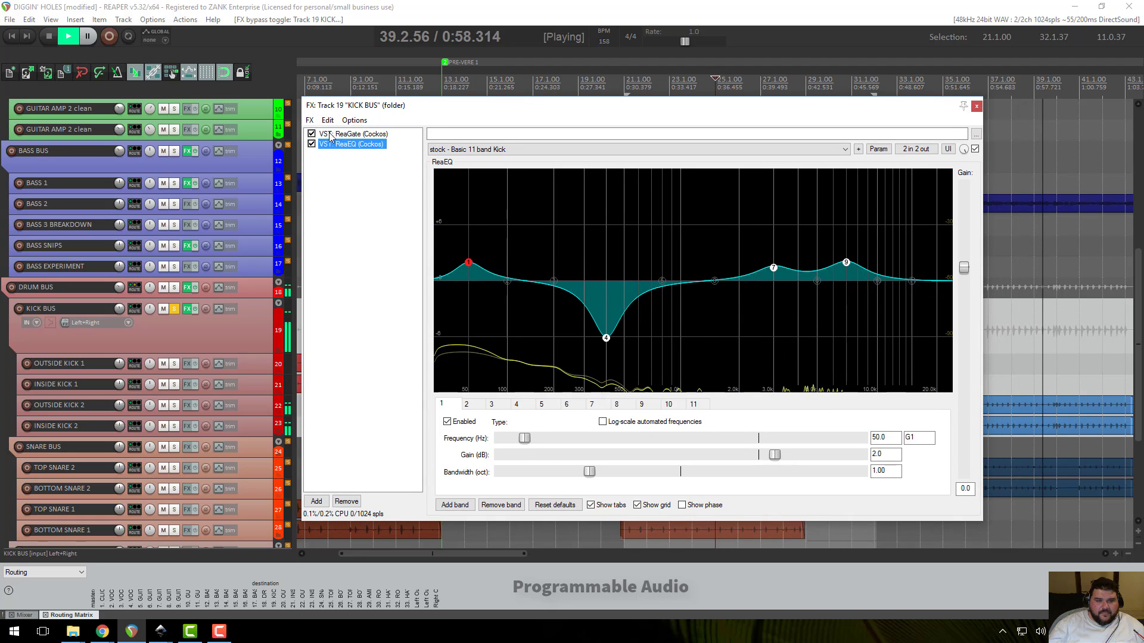
left_click(312, 144)
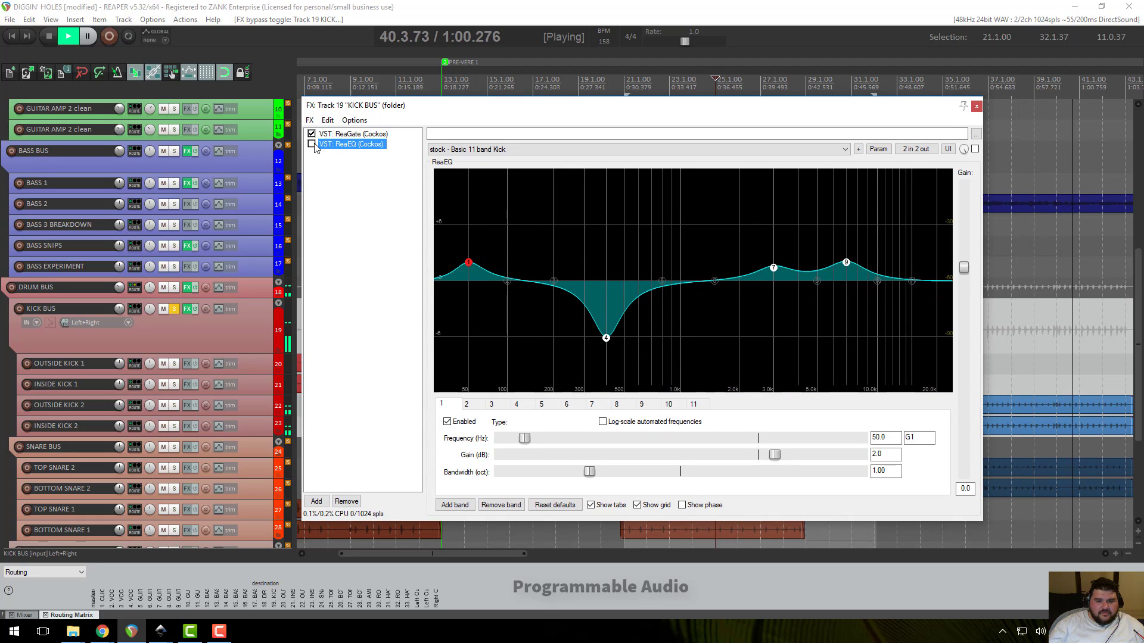
left_click(312, 144)
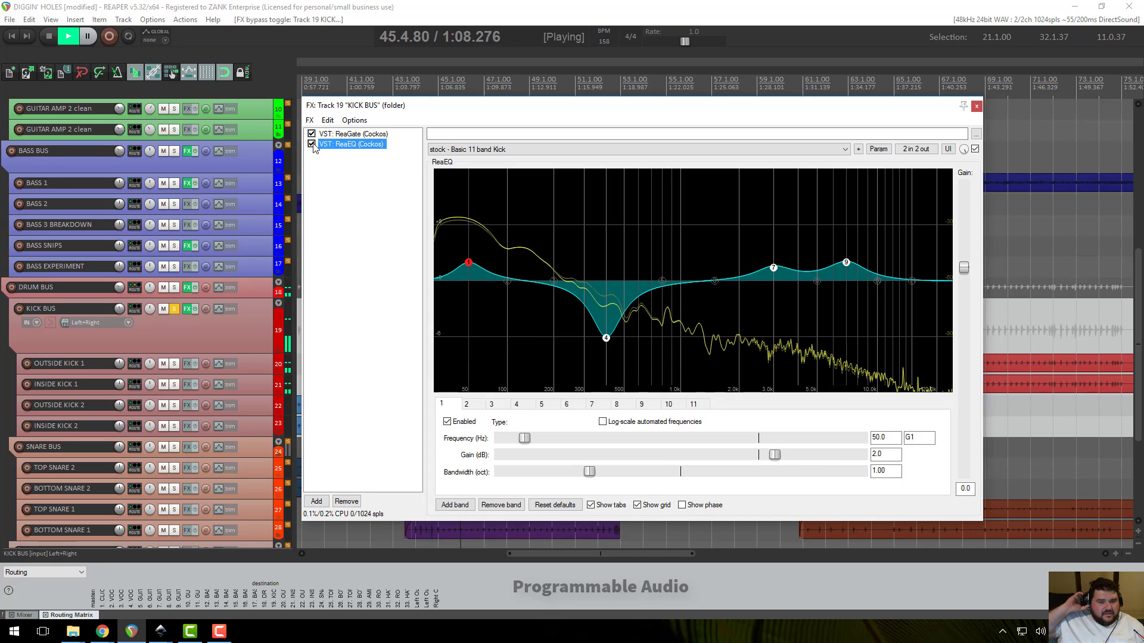
left_click(312, 144)
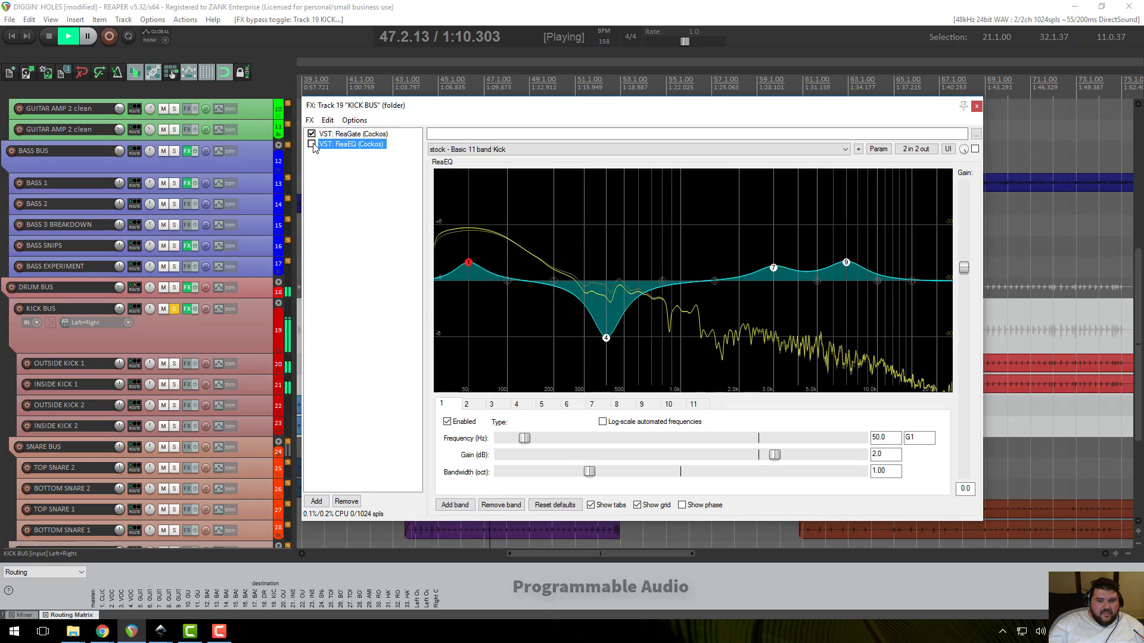
- Add a second ReaEQ to the end of the KICK BUS effects chain, and re-enable the first ReaEQ
left_click_drag(767, 118, 813, 87)
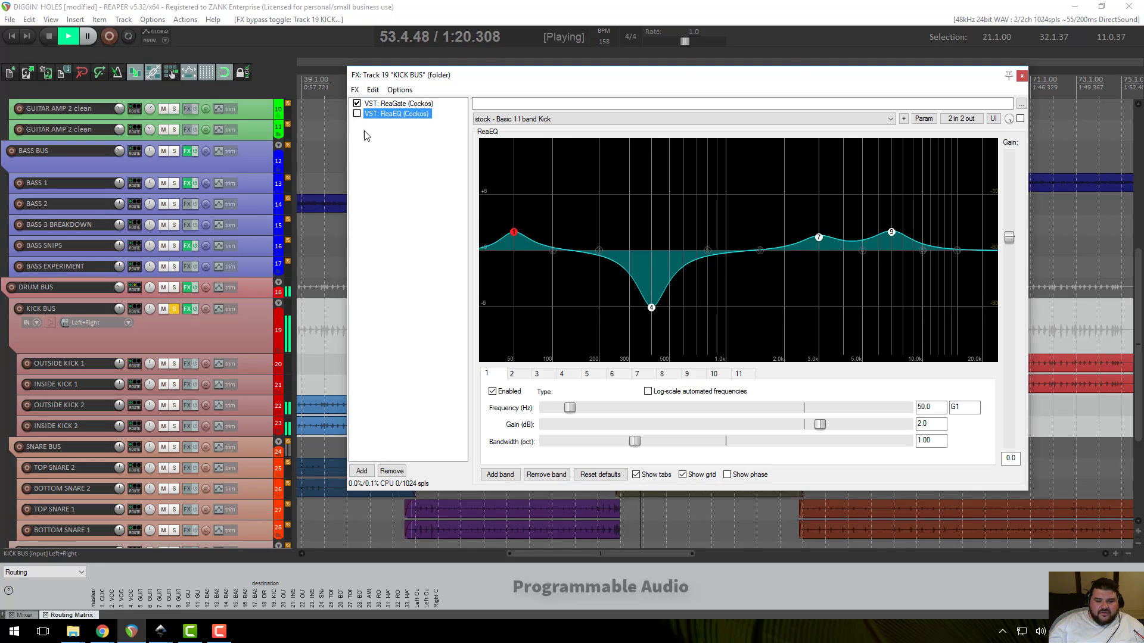
left_click(362, 470)
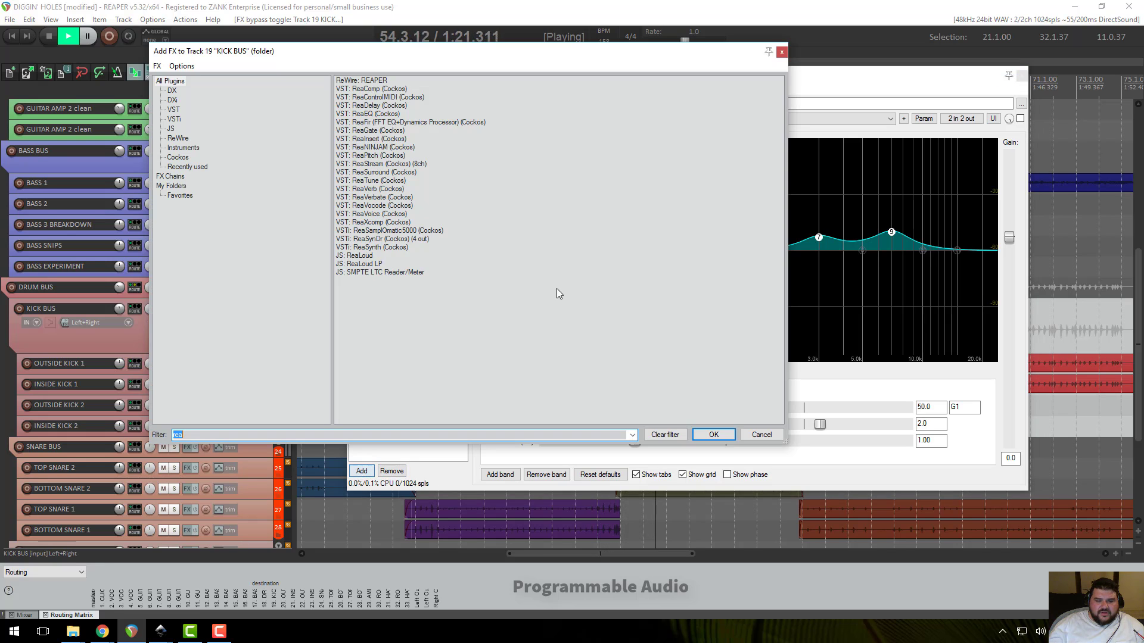
double_click(375, 114)
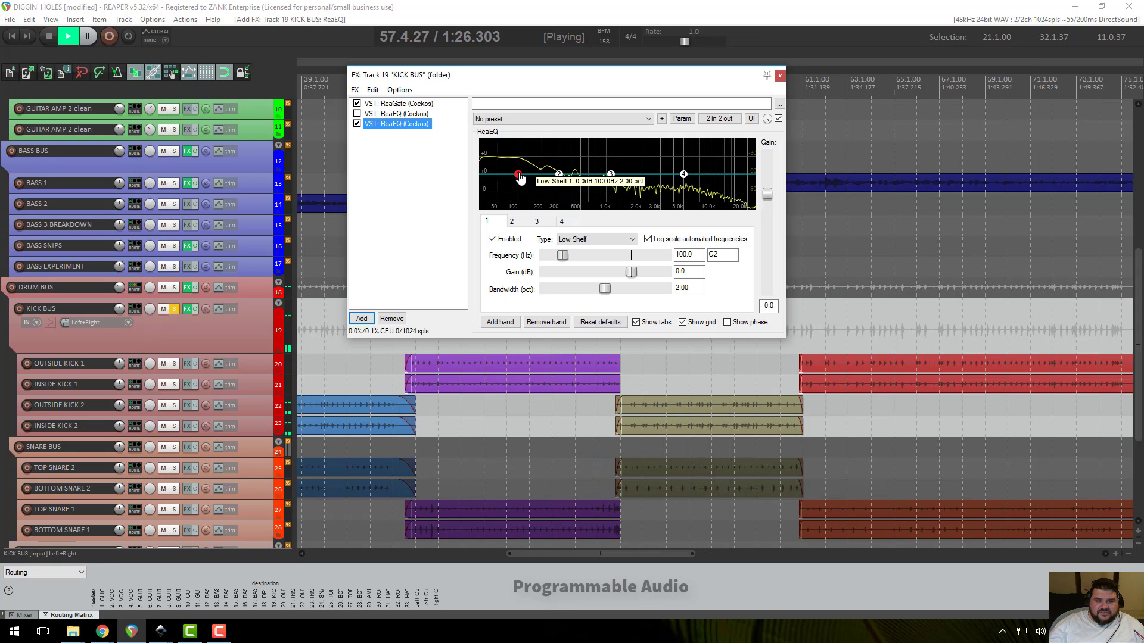
left_click(357, 113)
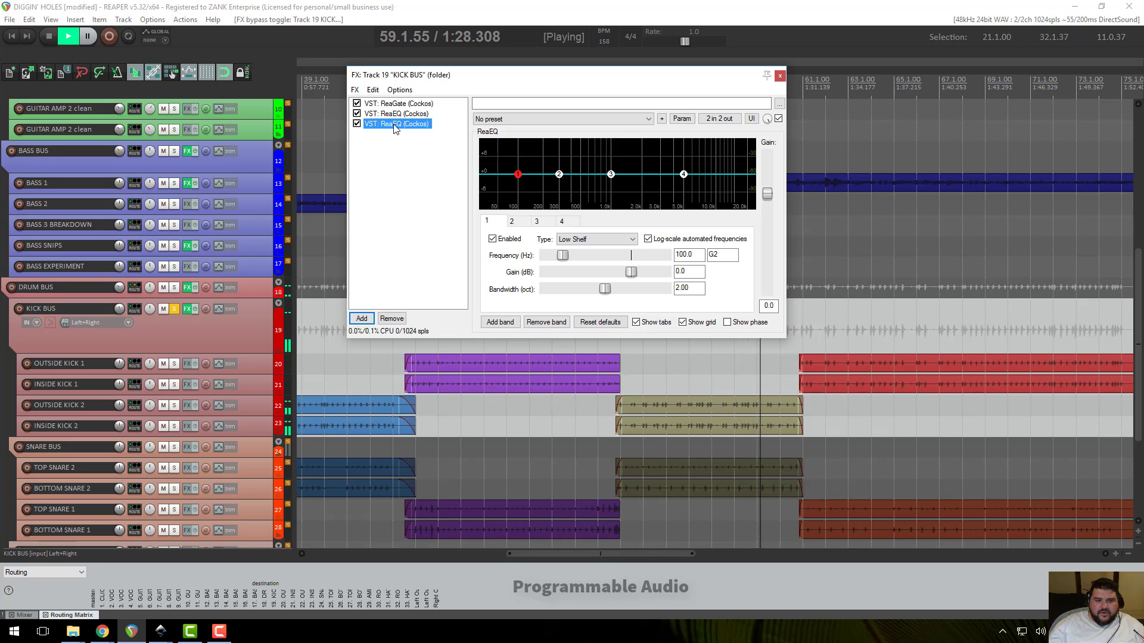
left_click(388, 114)
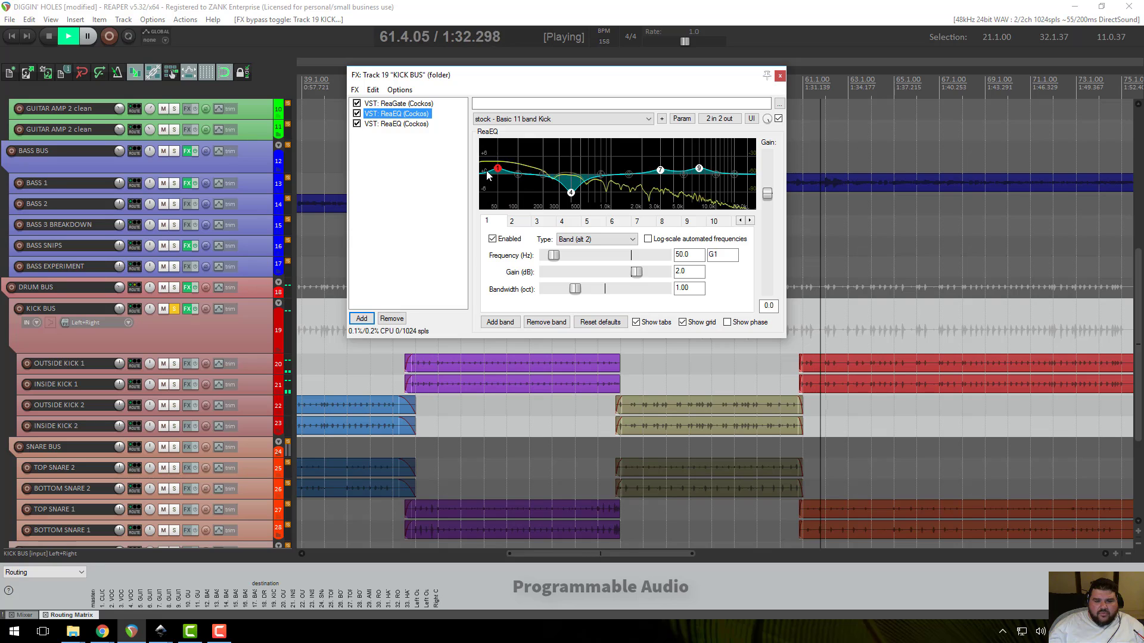
- Set band 1 of the second ReaEQ to a low shelf at 39.6 Hz with -inf gain and 1.48 octave bandwidth
left_click(405, 123)
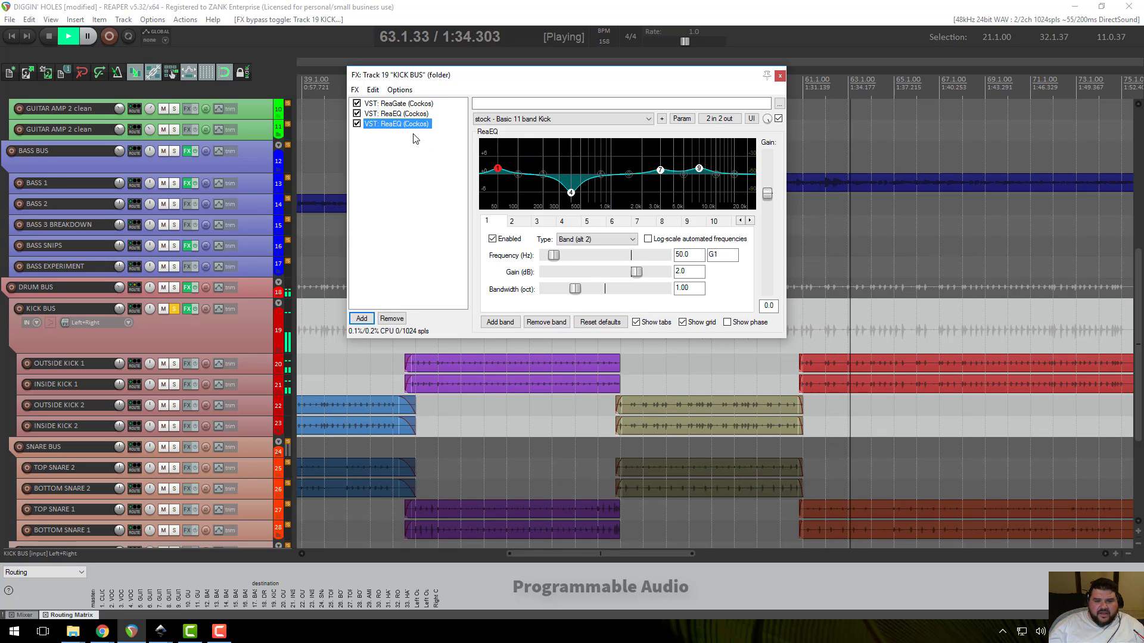
left_click_drag(495, 227, 490, 231)
left_click_drag(605, 292, 591, 294)
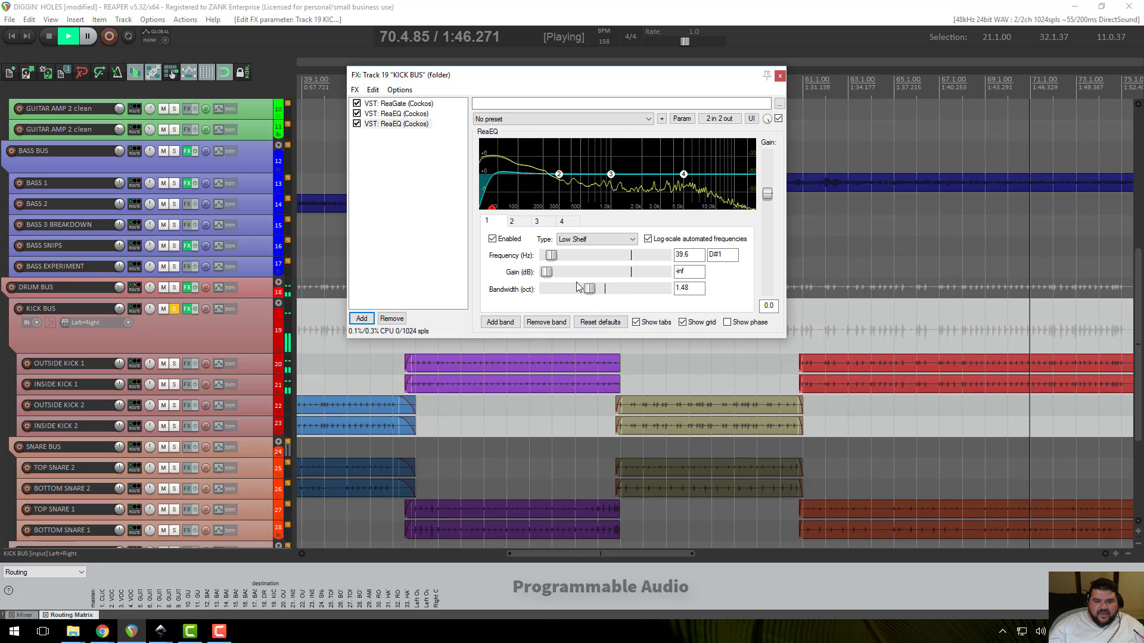
- Try a 3.83 octave bandwidth on the second ReaEQ's band 1, and settle on 1.34 octaves
left_click(414, 114)
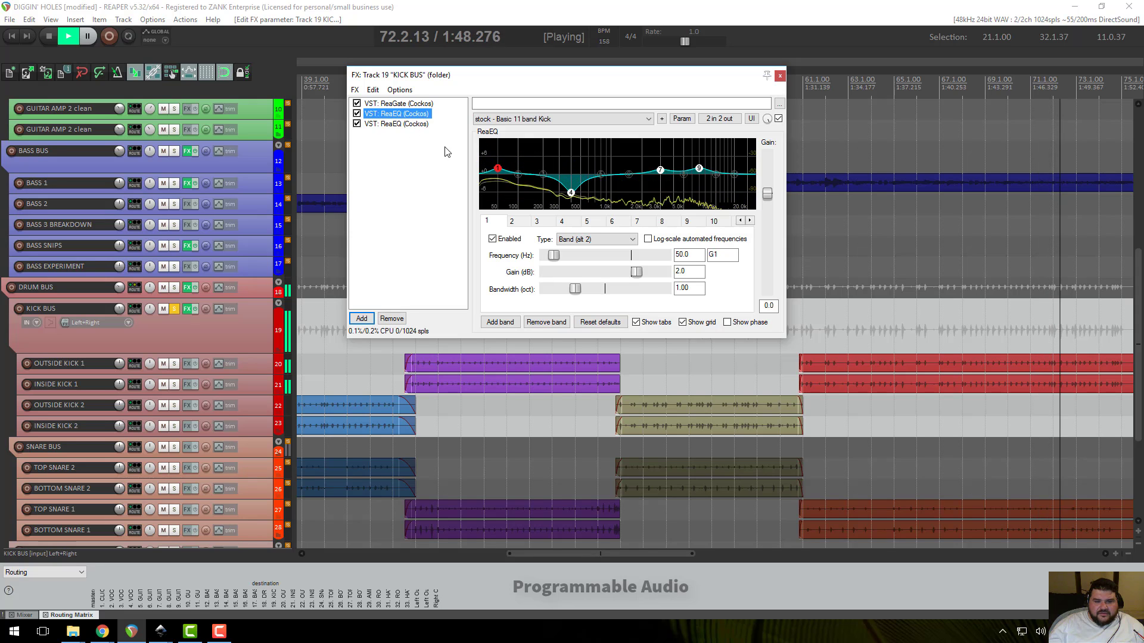
left_click(417, 124)
left_click_drag(589, 288, 660, 292)
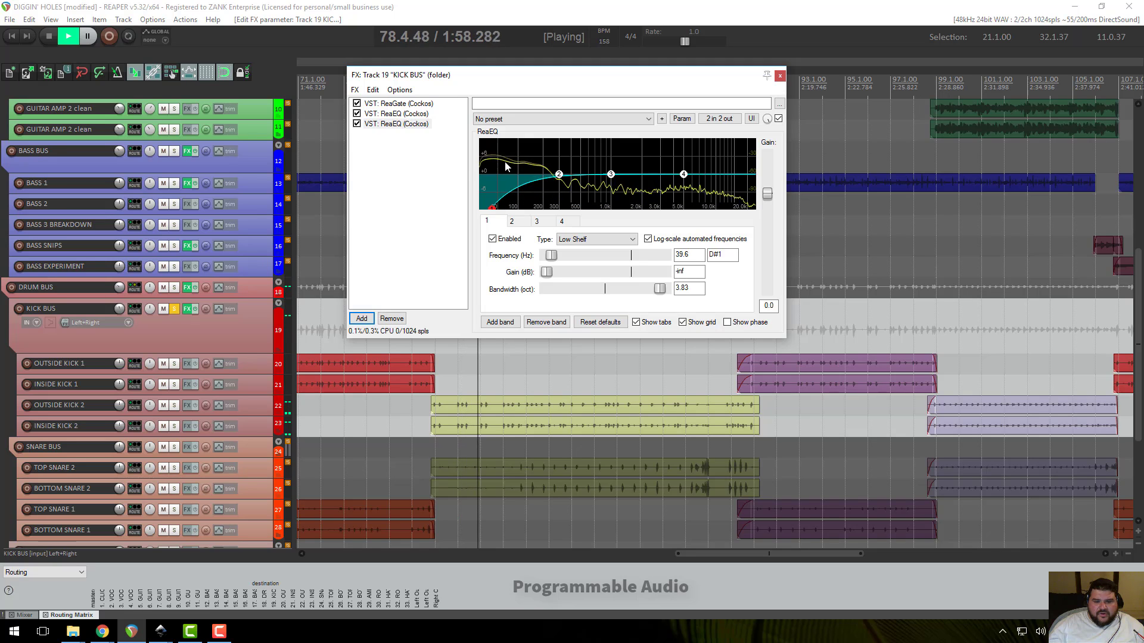
left_click_drag(660, 288, 586, 300)
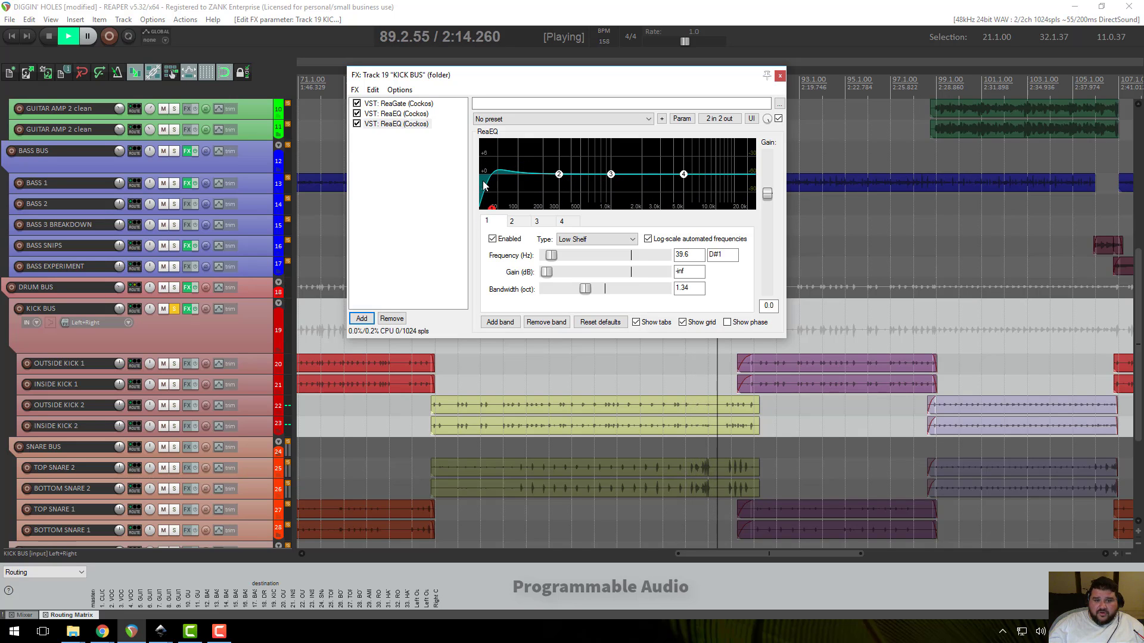
- Stop playback and move the edit cursor to measure 21.1.00 on the timeline
left_click_drag(500, 84, 489, 132)
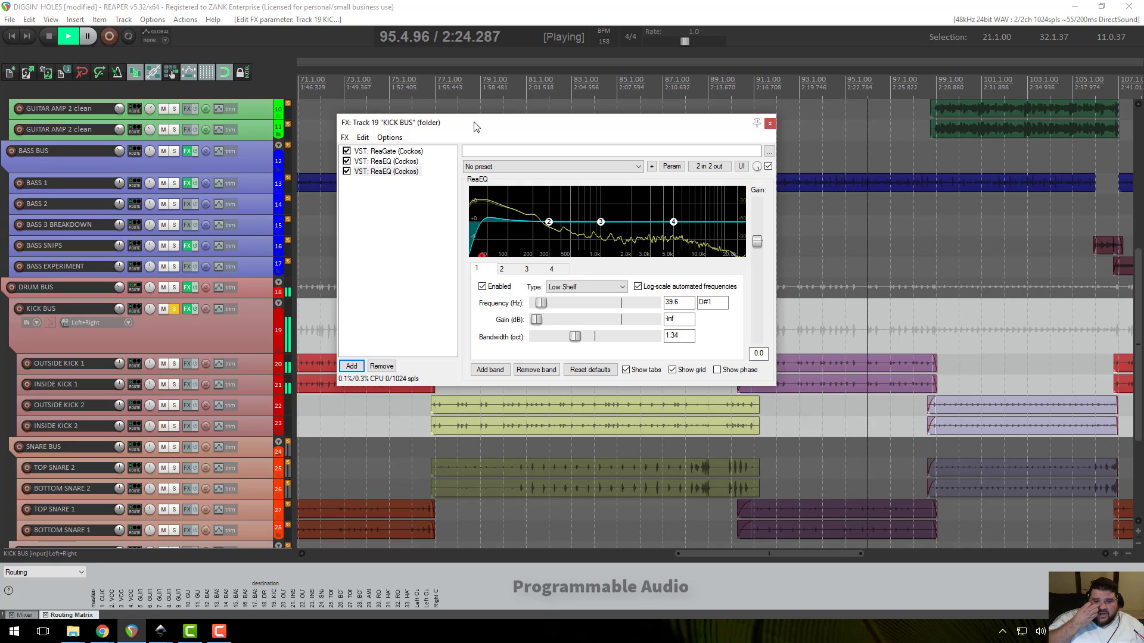
key("space")
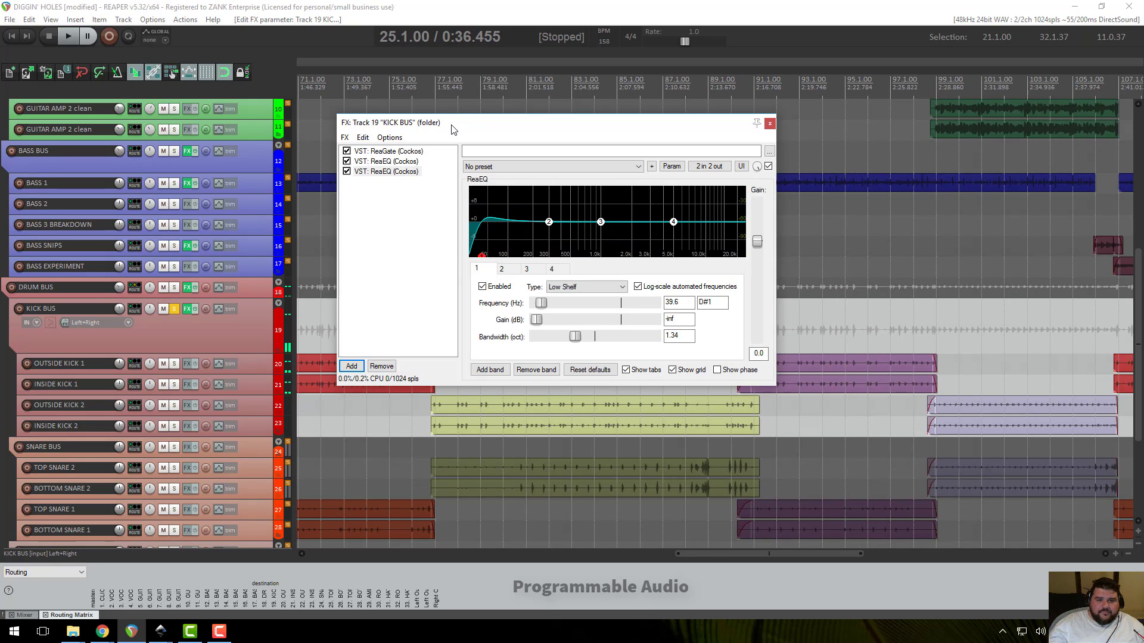
left_click(368, 79)
scroll(508, 96, "down", 3)
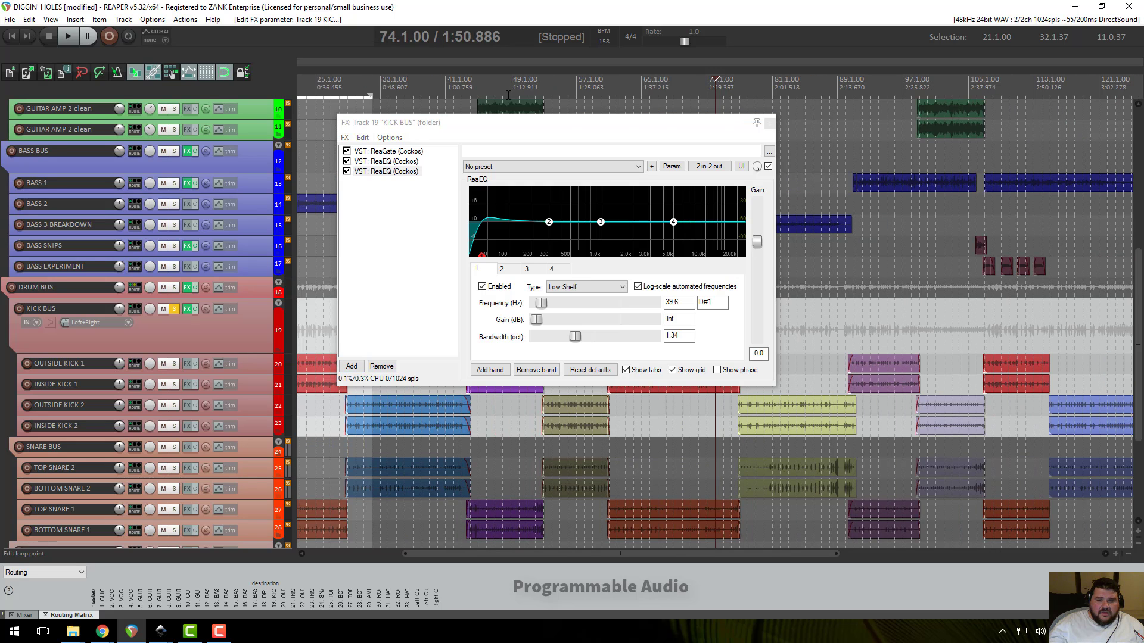
scroll(476, 86, "down", 2)
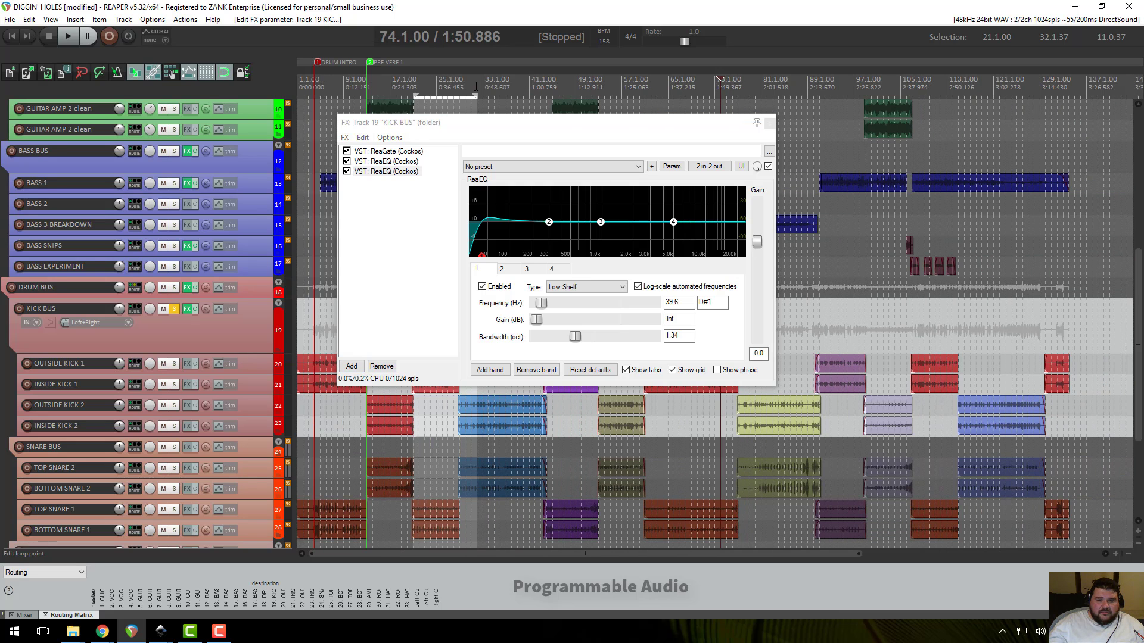
left_click(414, 84)
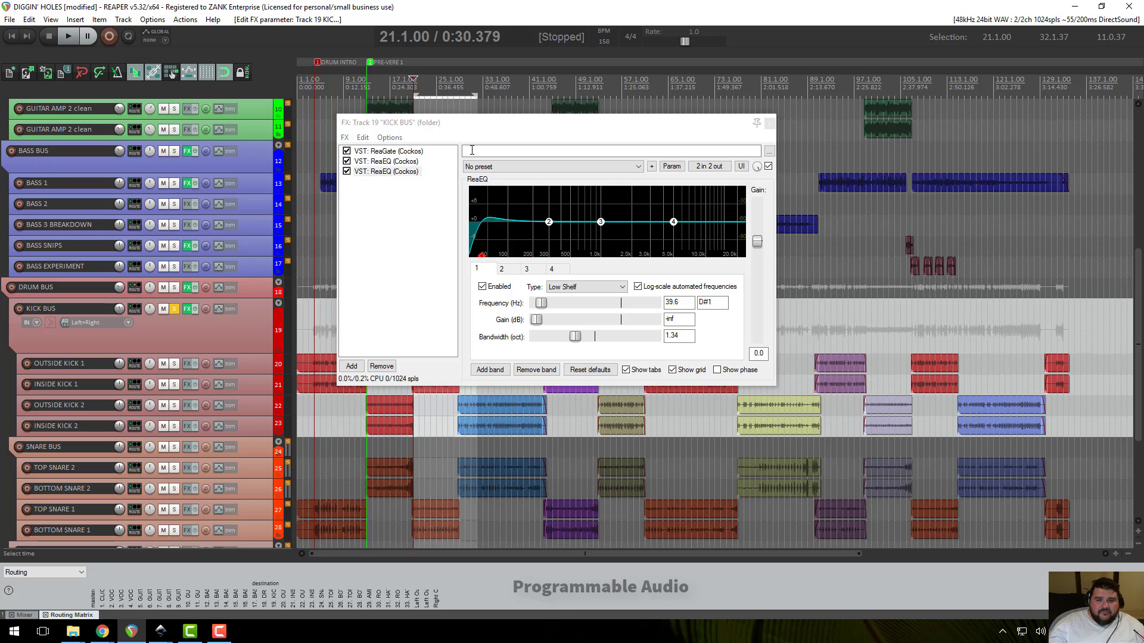
- Set band 1 of the KICK BUS's second ReaEQ to 40 Hz, and bring up the first ReaEQ again
left_click_drag(482, 125, 511, 191)
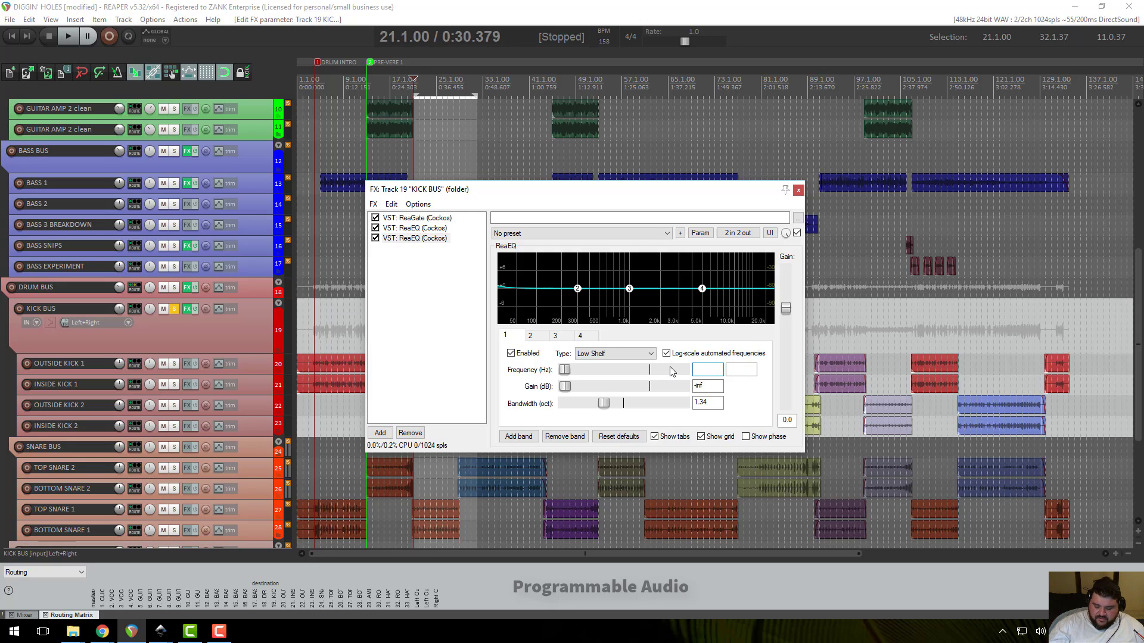
type("40")
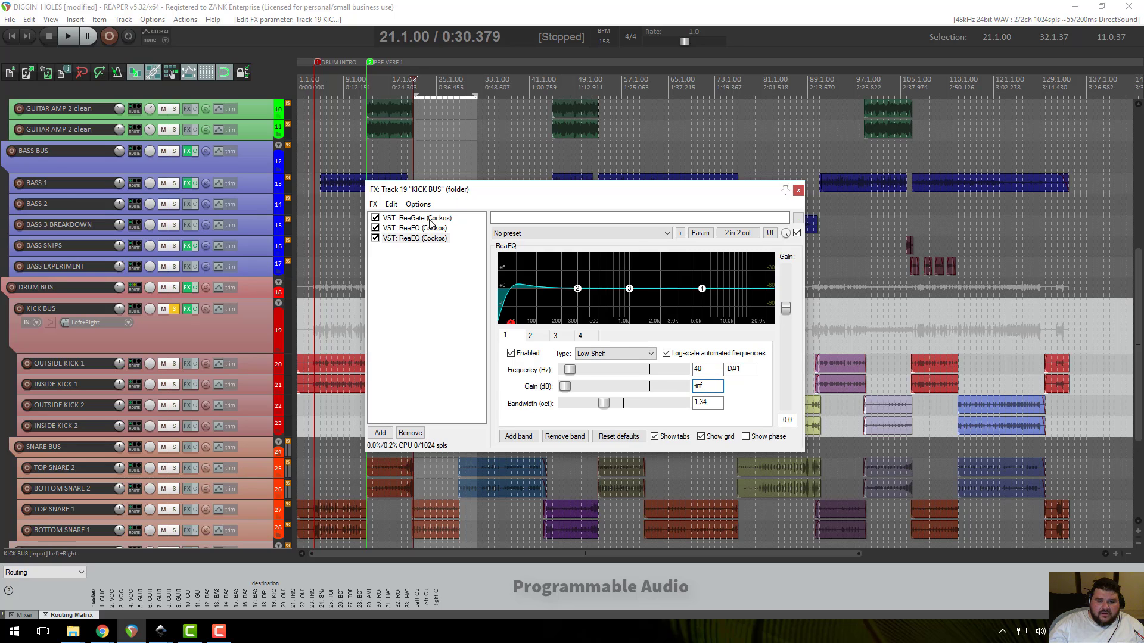
left_click_drag(463, 195, 452, 205)
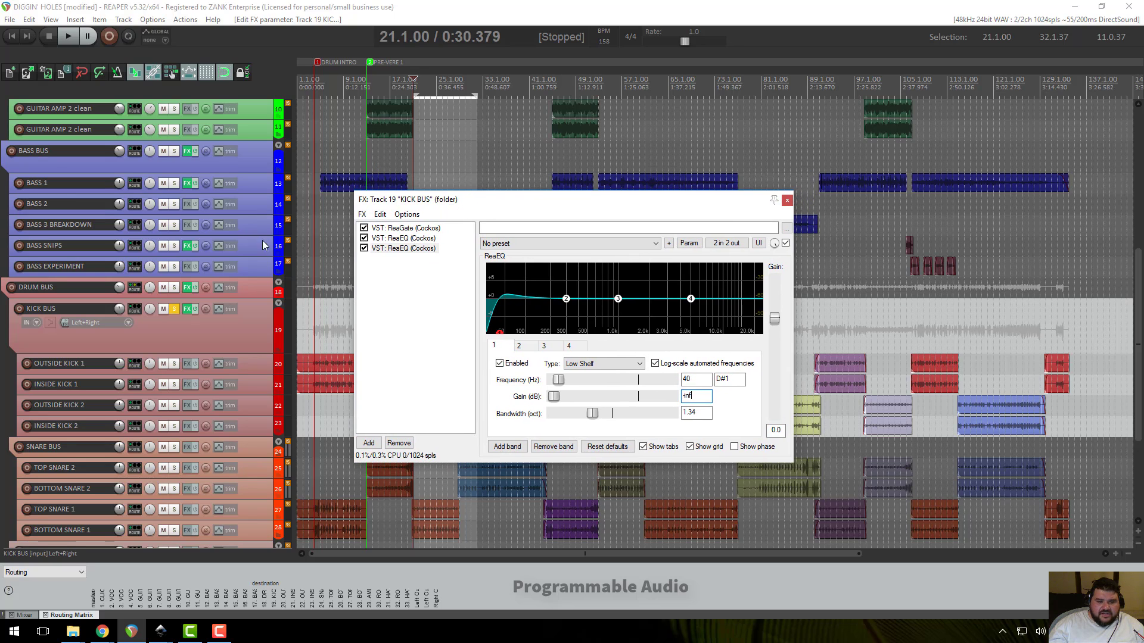
left_click(415, 239)
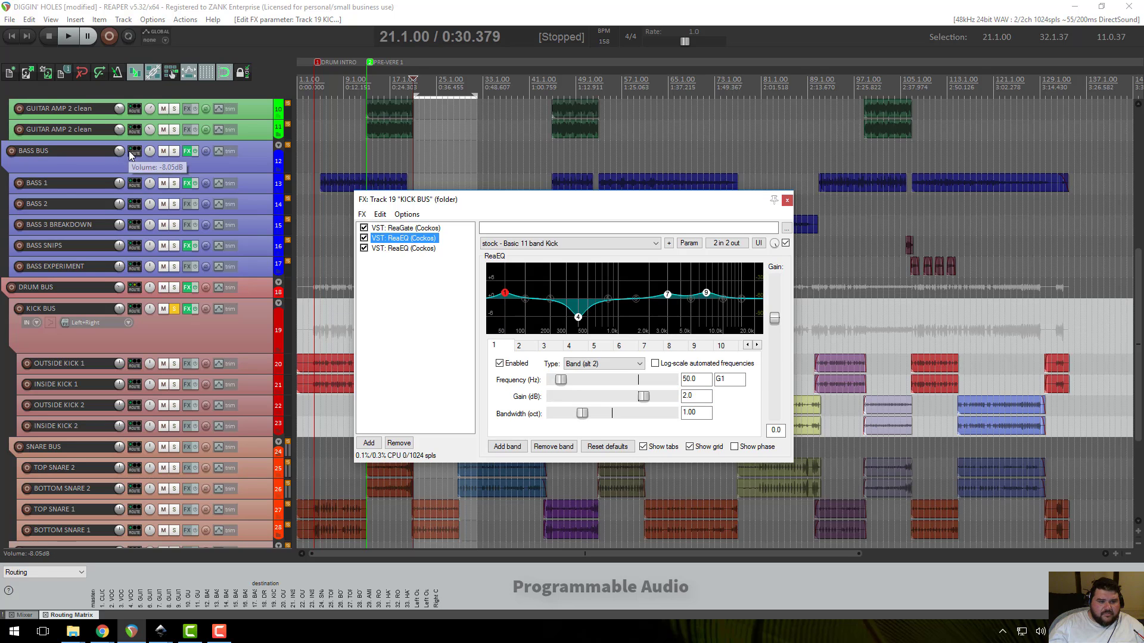
- Replace the Audio Statistics effect on the BASS BUS with a ReaEQ
left_click(188, 153)
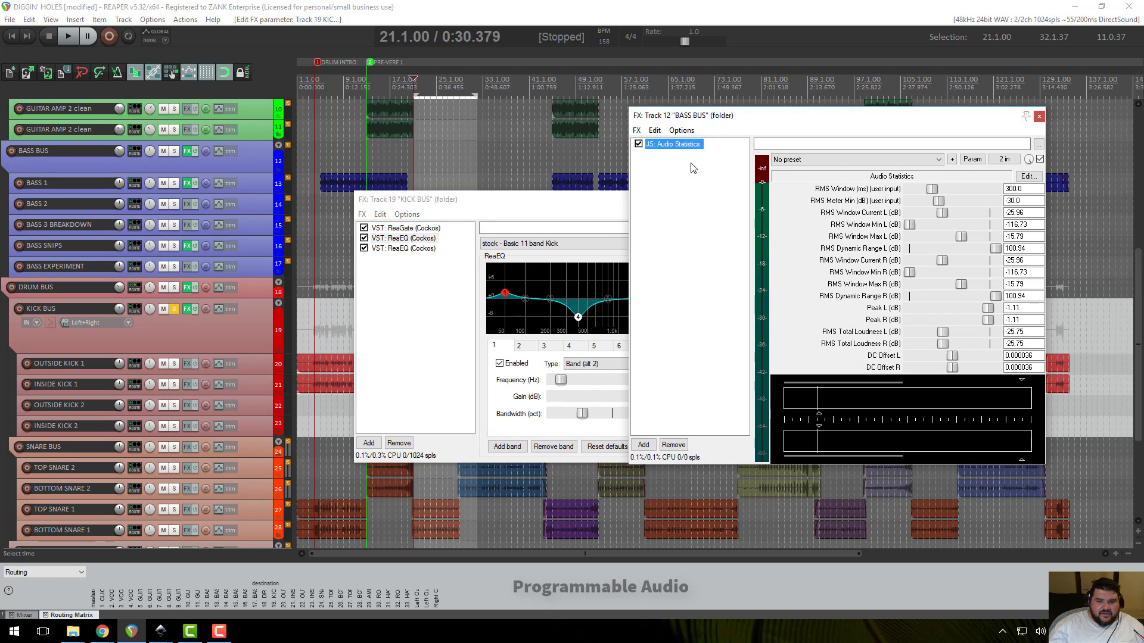
left_click_drag(725, 115, 493, 127)
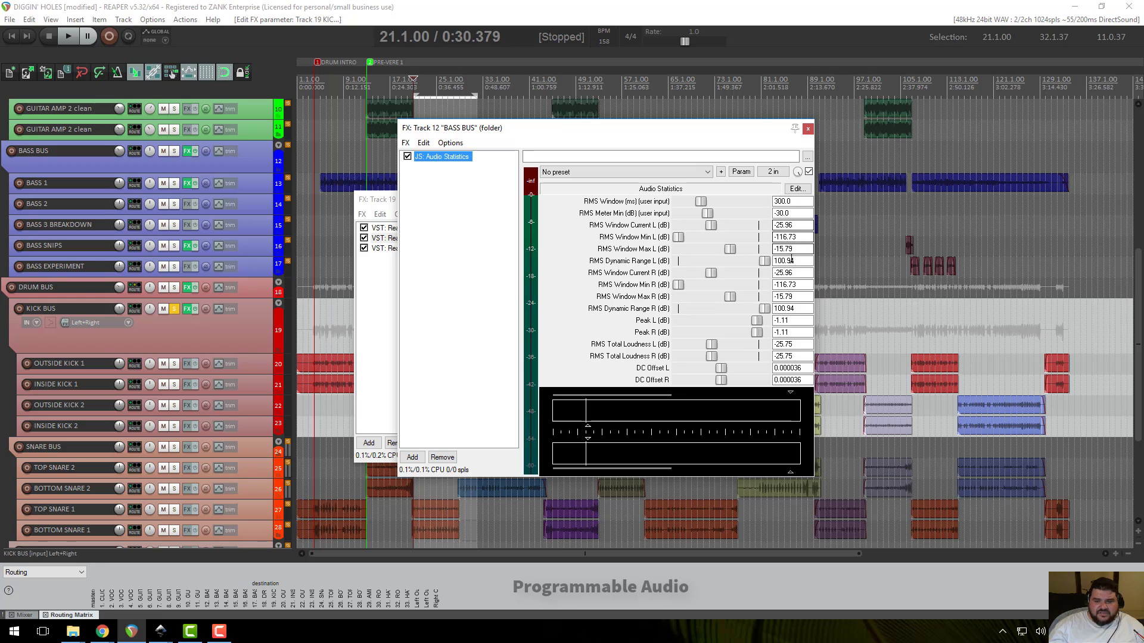
left_click_drag(821, 274, 861, 309)
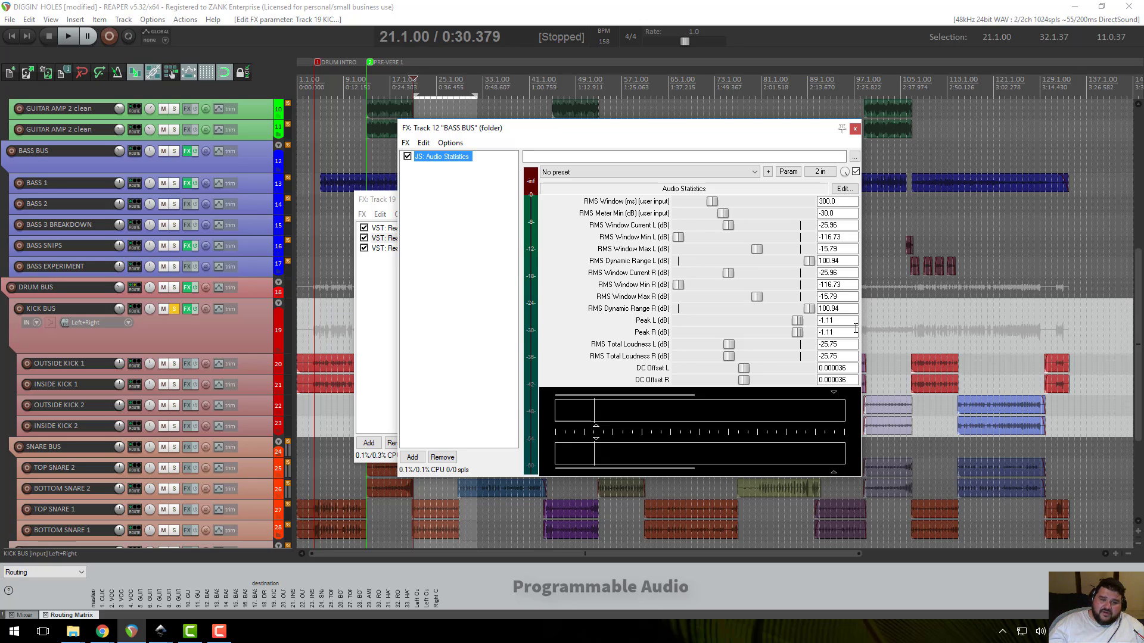
left_click(442, 458)
left_click(413, 458)
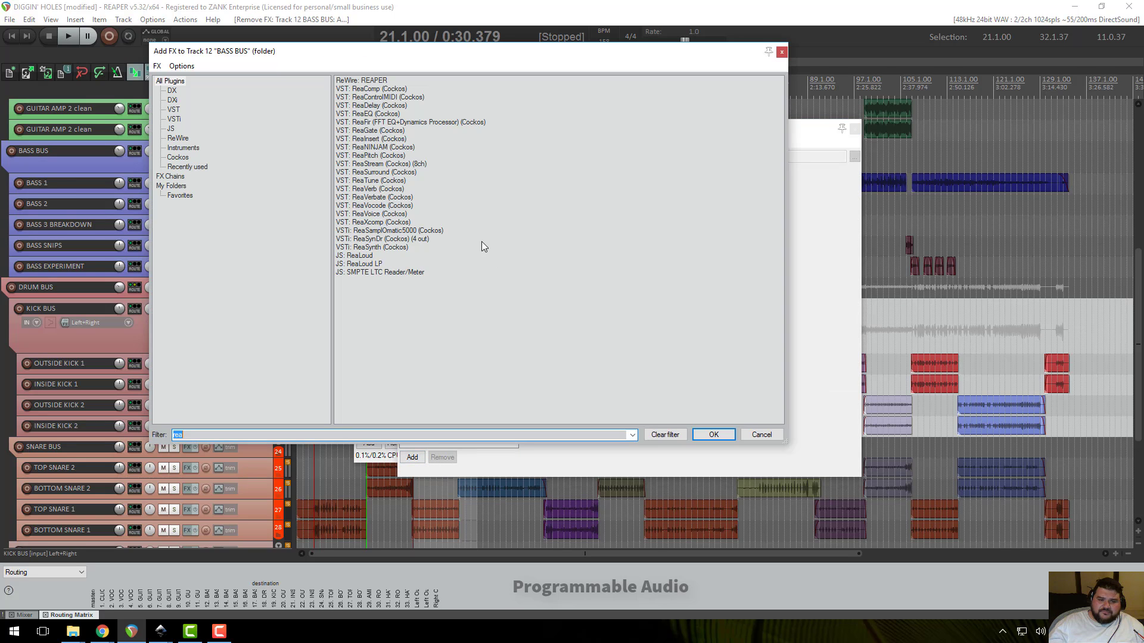
double_click(365, 114)
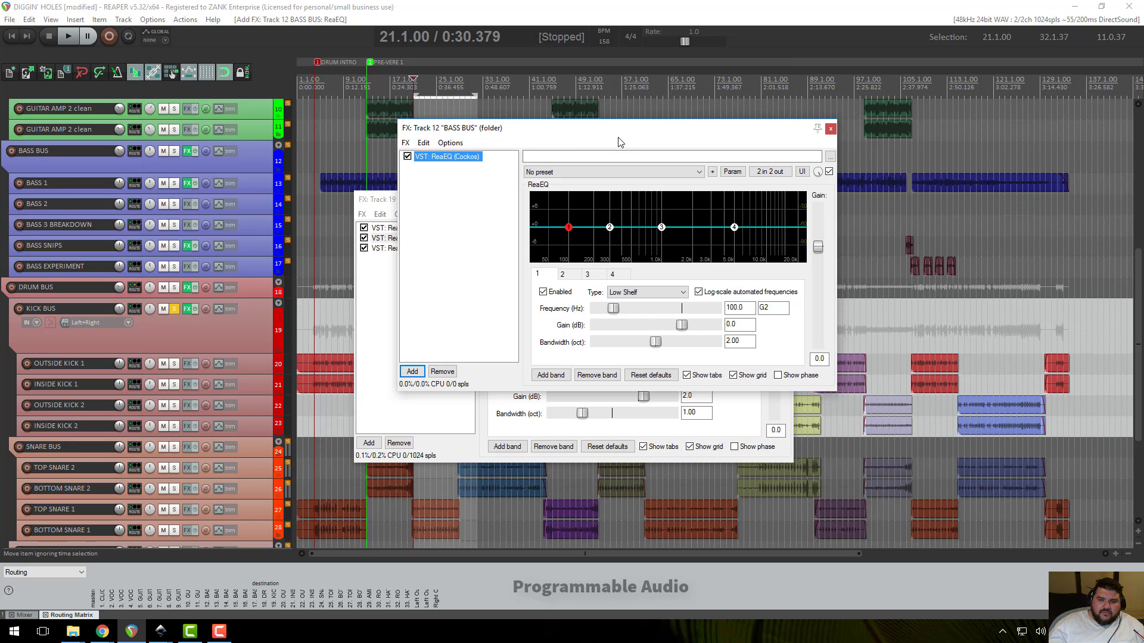
- Load the "stock - Basic 11 band Rock Bass" preset into the BASS BUS ReaEQ
left_click_drag(625, 142, 541, 141)
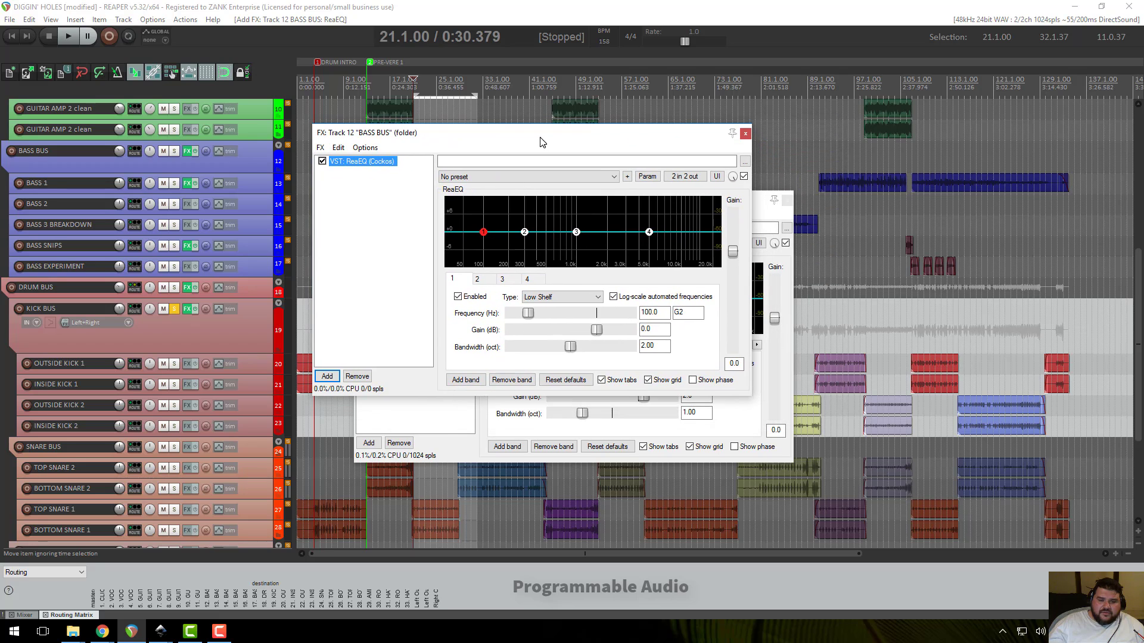
left_click(517, 176)
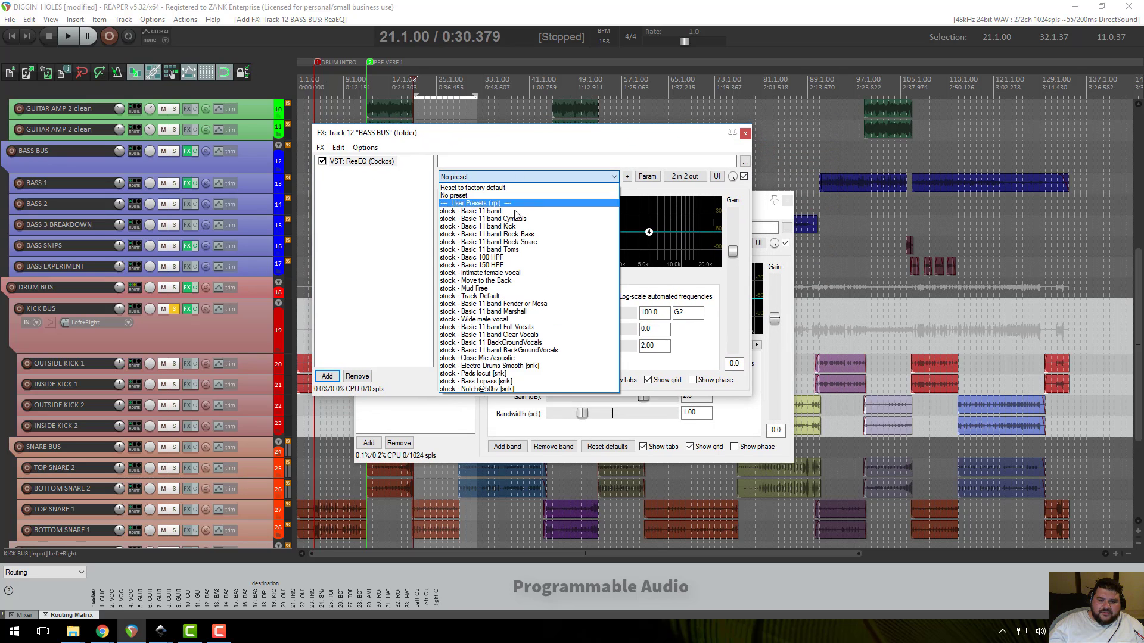
left_click(484, 234)
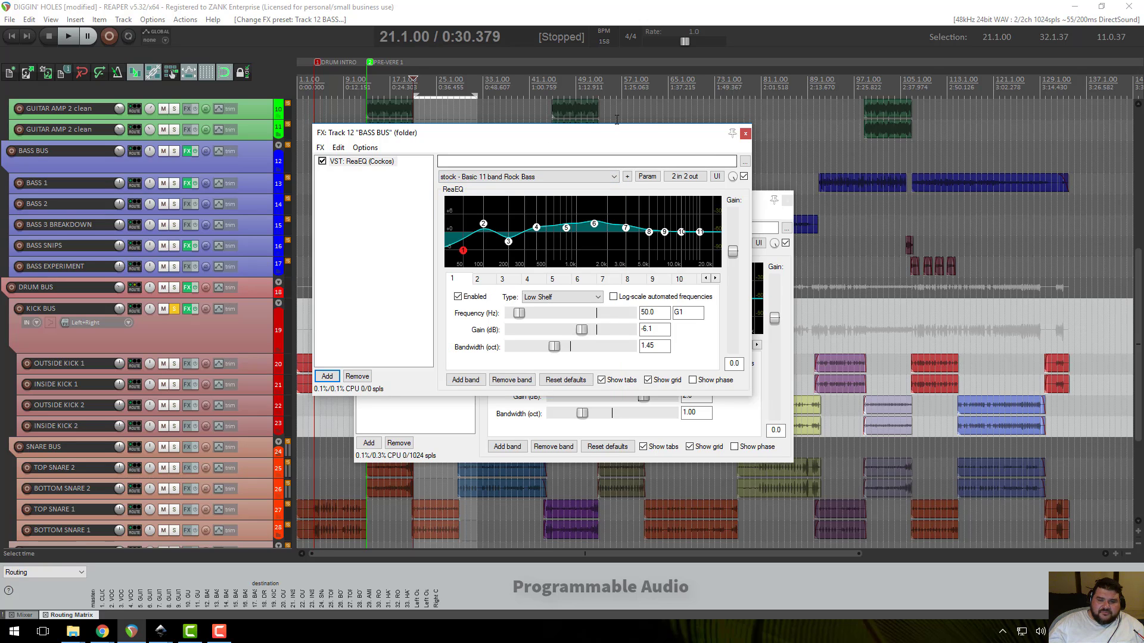
- Arrange the KICK BUS and BASS BUS effects windows side by side to compare their EQ curves
left_click_drag(587, 135, 869, 229)
left_click(420, 202)
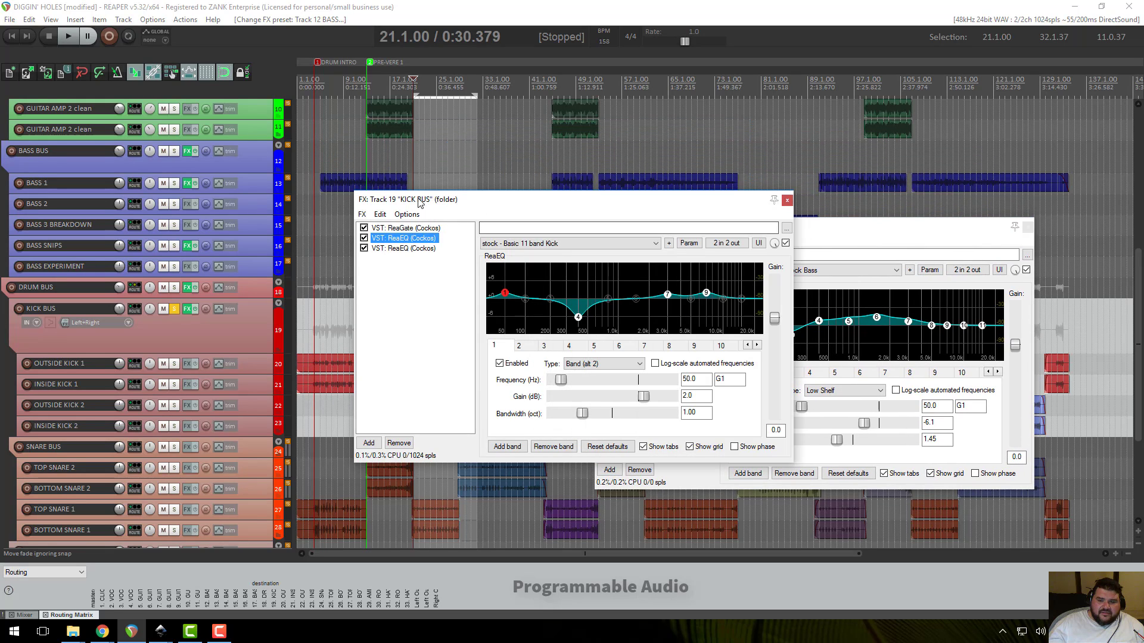
left_click_drag(420, 202, 178, 210)
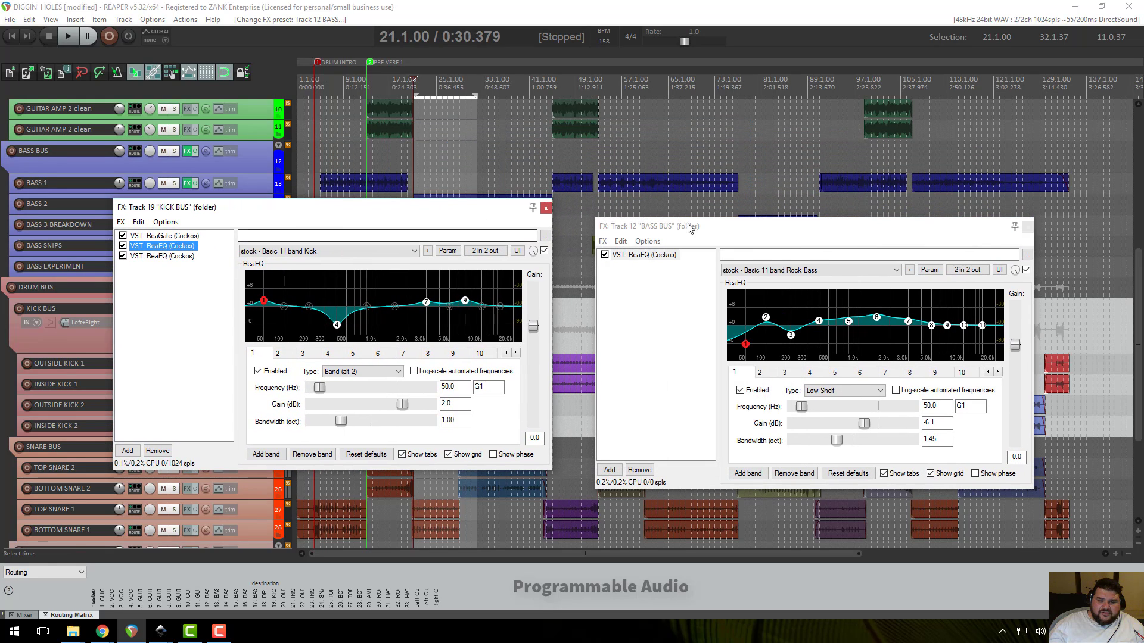
left_click_drag(689, 228, 650, 208)
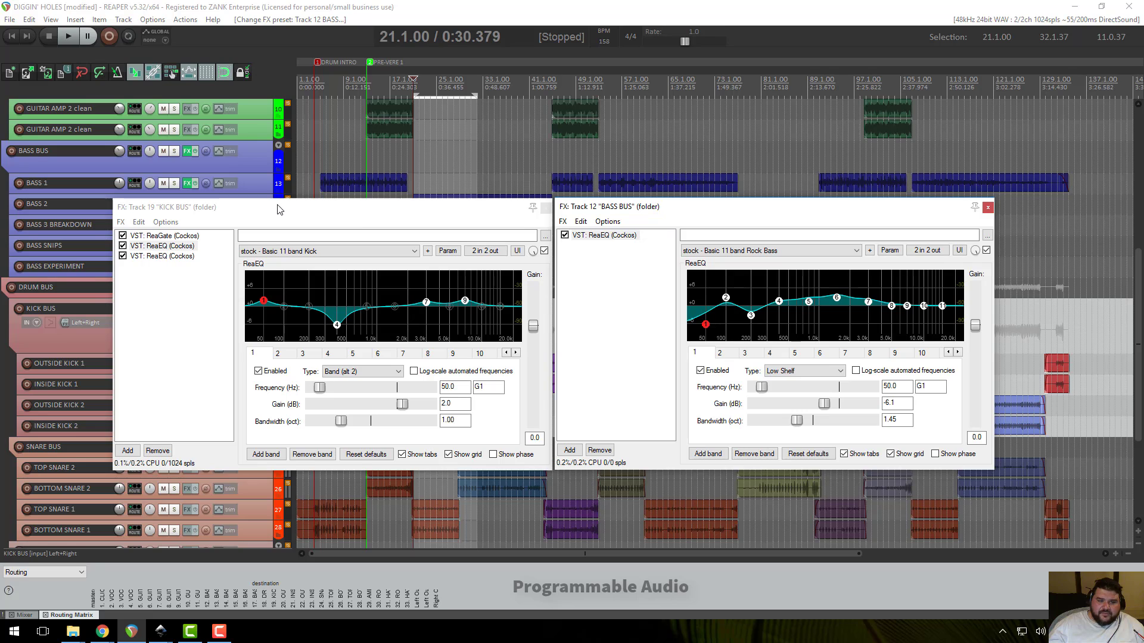
mouse_move(279, 210)
left_mouse_down()
mouse_move(281, 220)
mouse_move(268, 199)
mouse_move(280, 209)
left_mouse_up()
left_click(655, 210)
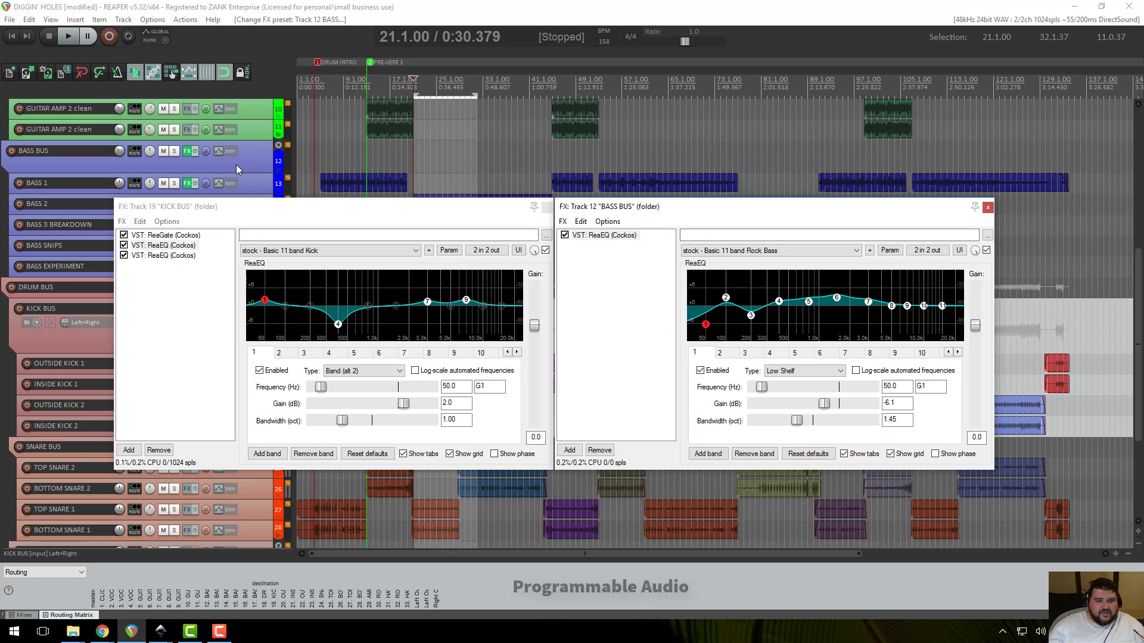
- Open the GUITAR BUS effects window and place it above the kick and bass EQ windows
scroll(235, 165, "up", 3)
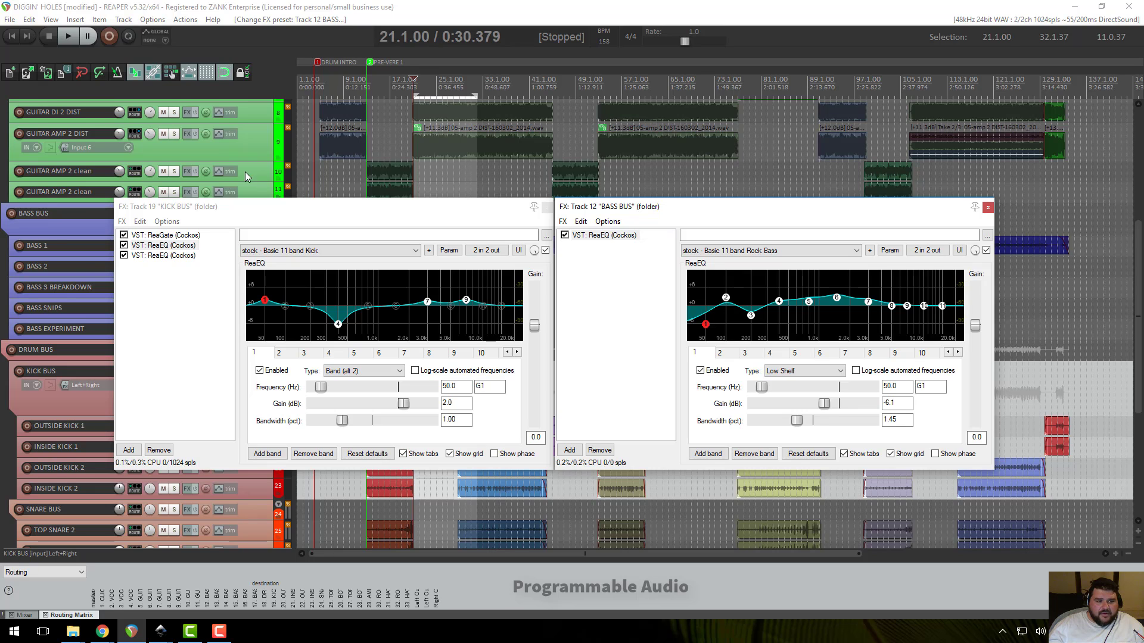
scroll(245, 171, "up", 4)
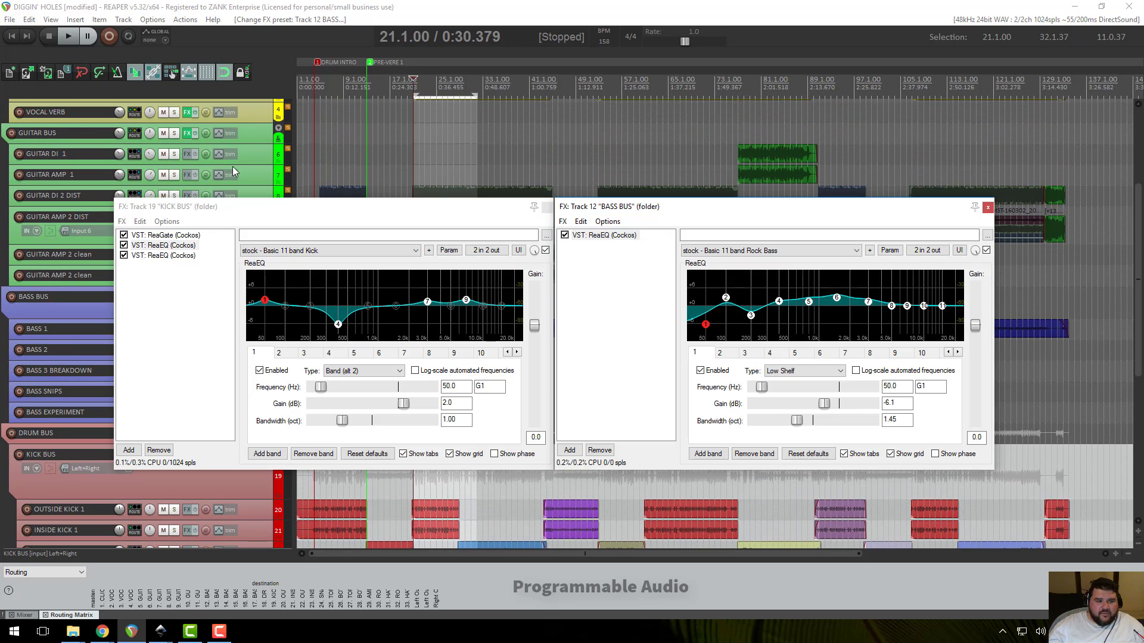
left_click(190, 133)
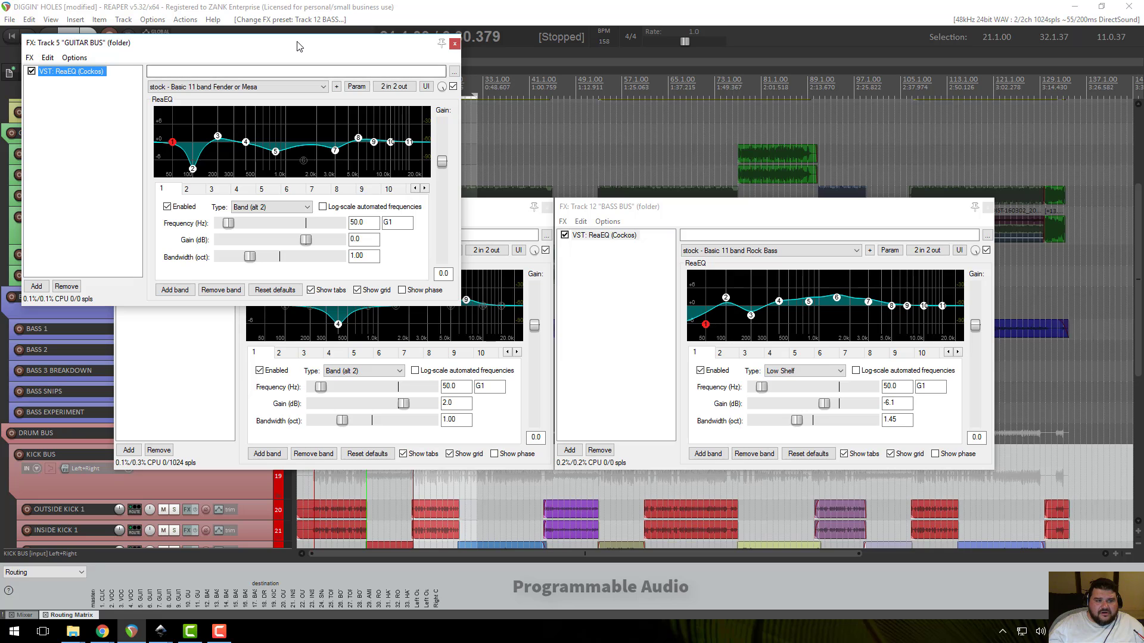
left_click_drag(299, 46, 611, 113)
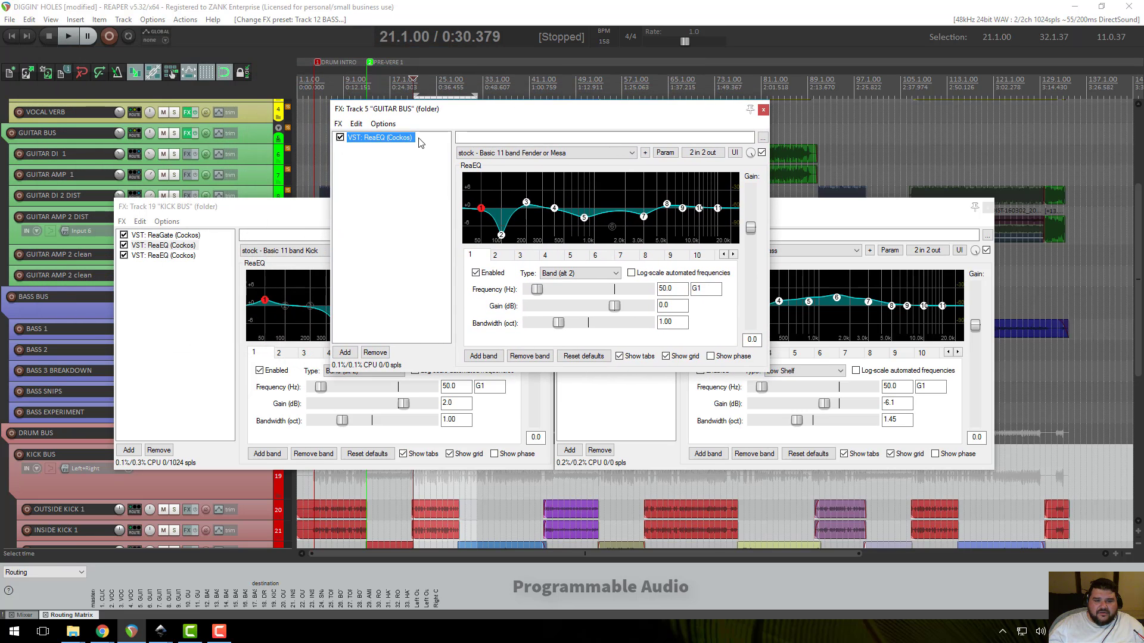
left_click_drag(525, 117, 532, 58)
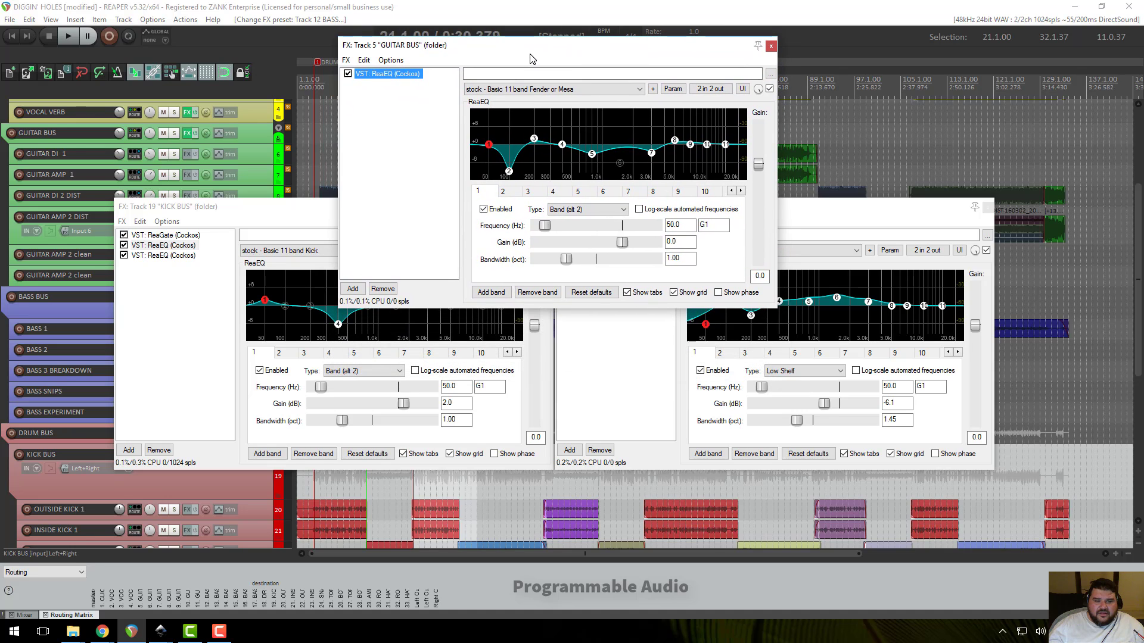
- Reset the GUITAR BUS ReaEQ to its factory default
left_click(529, 90)
left_click(523, 101)
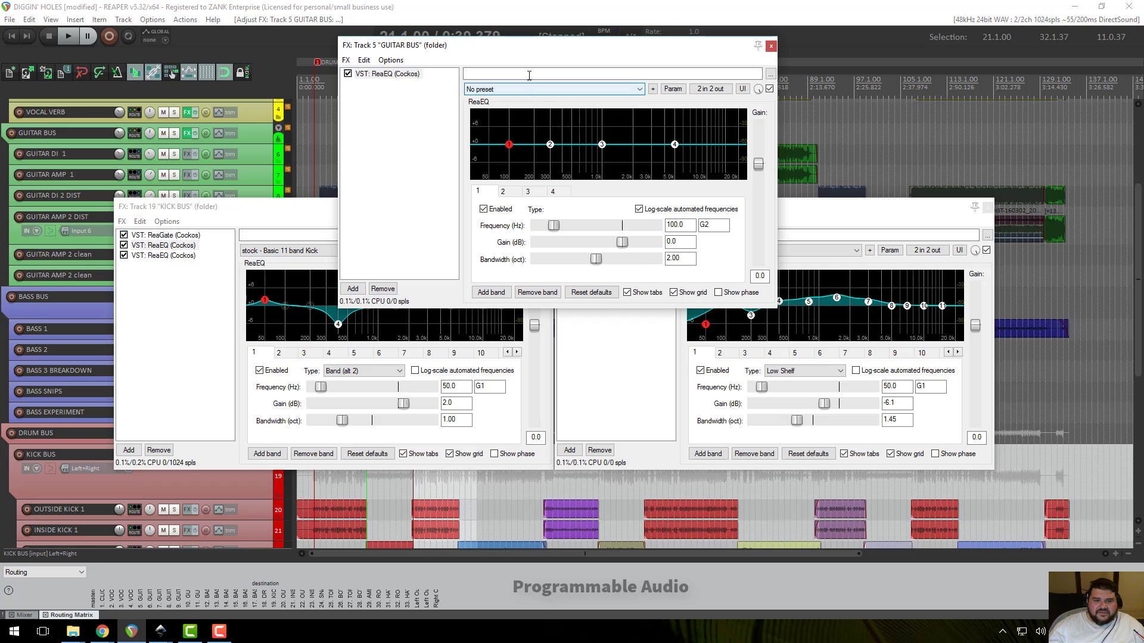
- Arrange the KICK BUS and BASS BUS effects windows side by side below the GUITAR BUS window
left_click_drag(529, 50, 520, 38)
left_click_drag(823, 208, 881, 244)
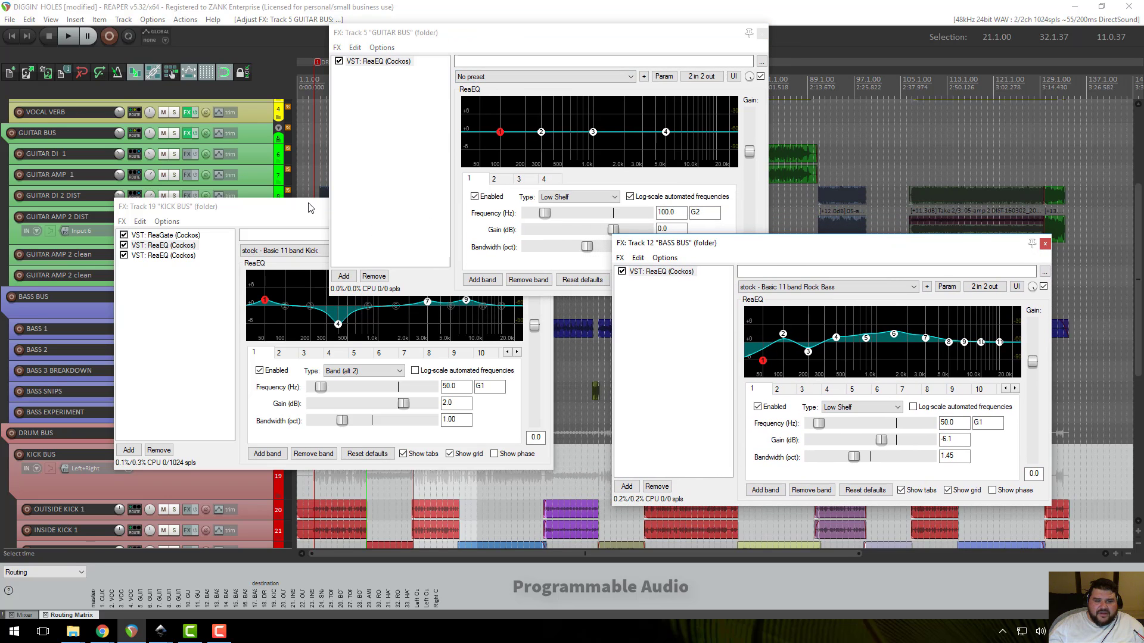
left_click_drag(308, 203, 280, 284)
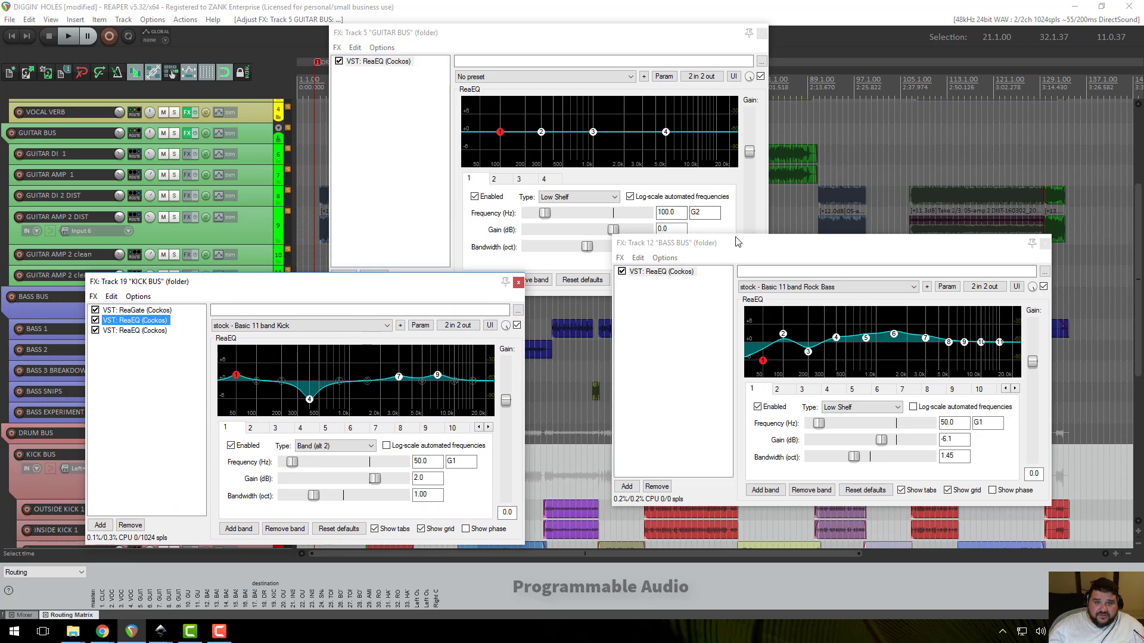
left_click_drag(754, 245, 686, 291)
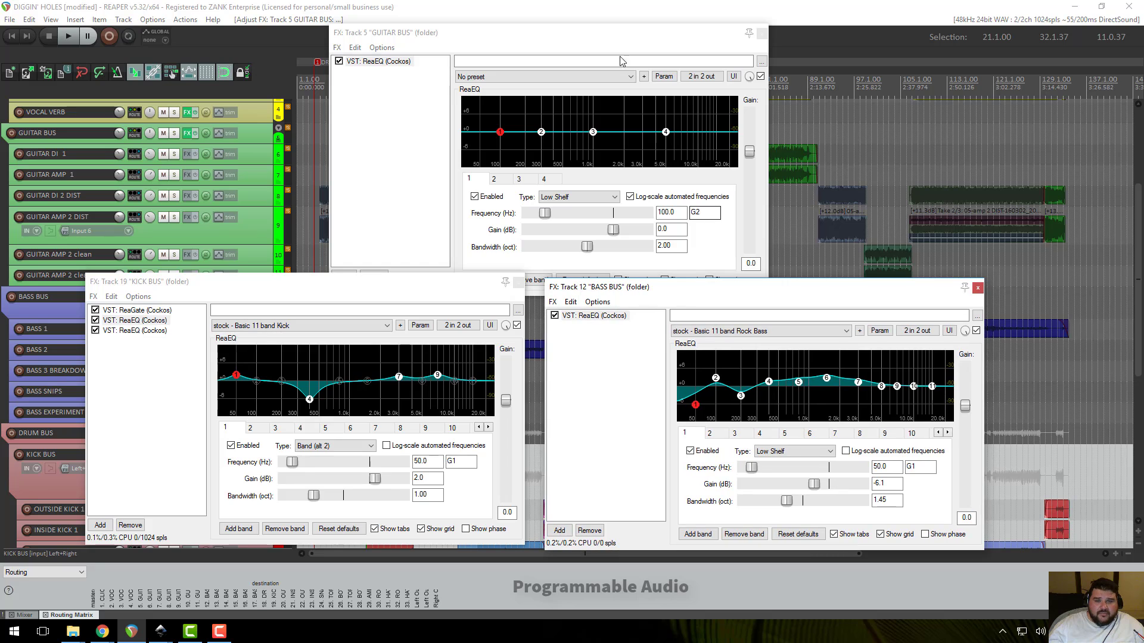
- Load the "stock - Basic 11 band Fender or Mesa" preset into the GUITAR BUS ReaEQ
left_click(588, 34)
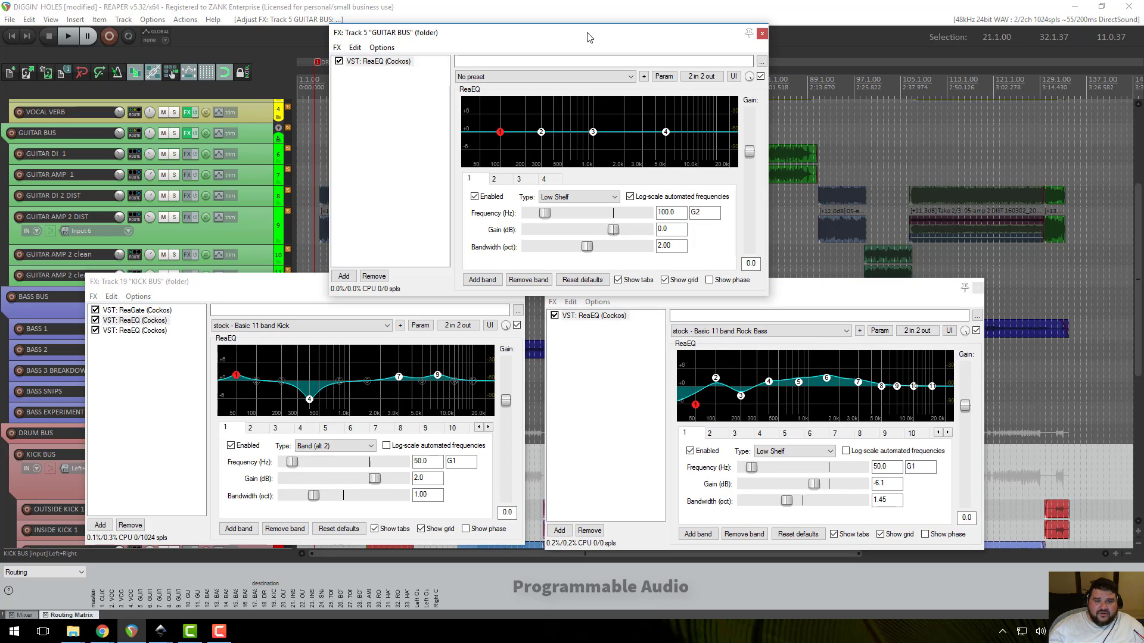
left_click(606, 78)
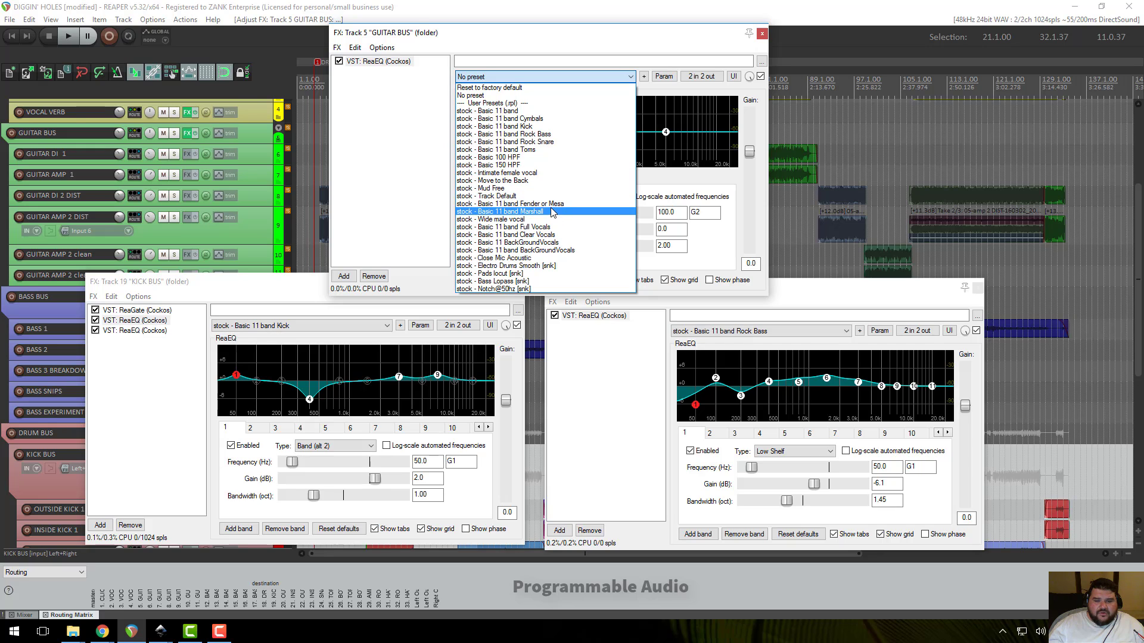
left_click(492, 205)
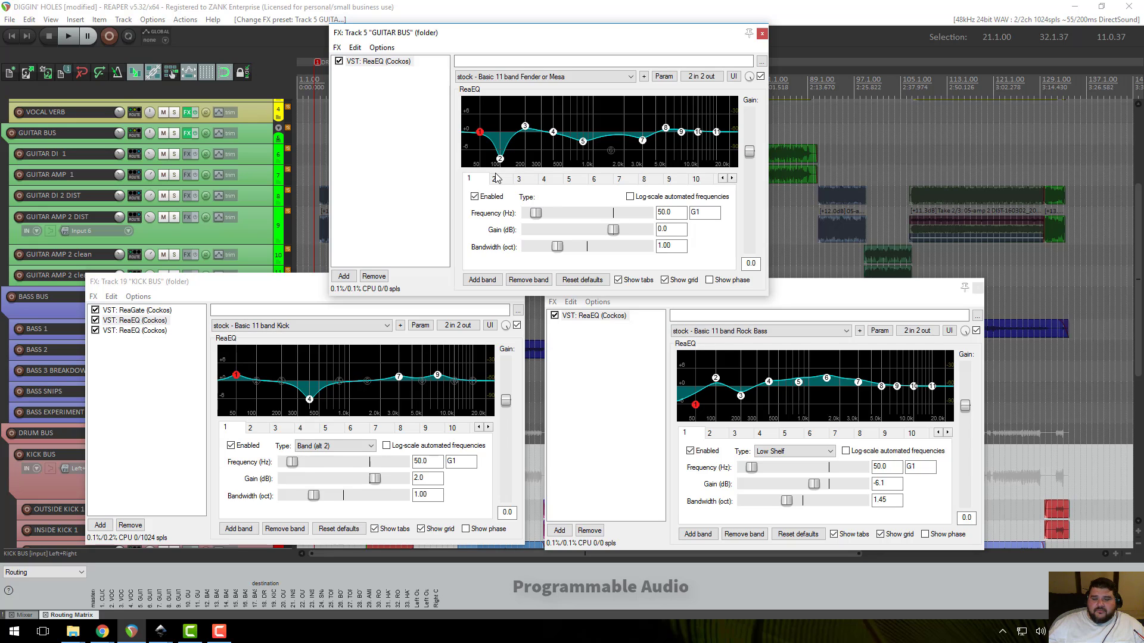
- Spread the GUITAR BUS and KICK BUS effects windows apart, and examine band 2 of the guitar EQ
left_click_drag(513, 36, 491, 27)
left_click_drag(278, 288, 256, 298)
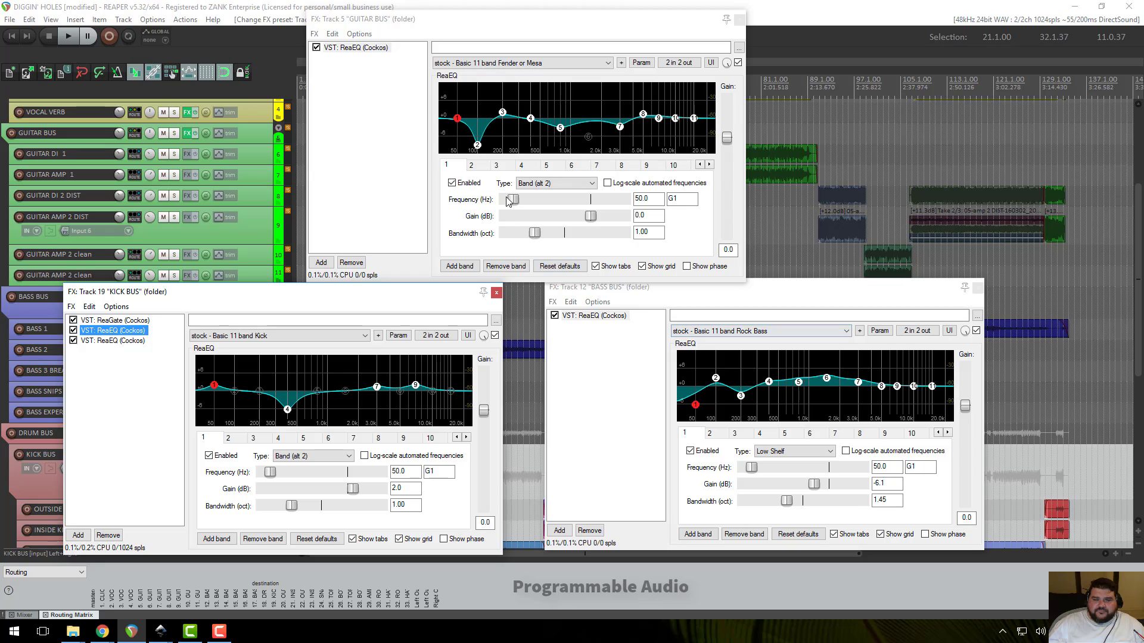
mouse_move(480, 151)
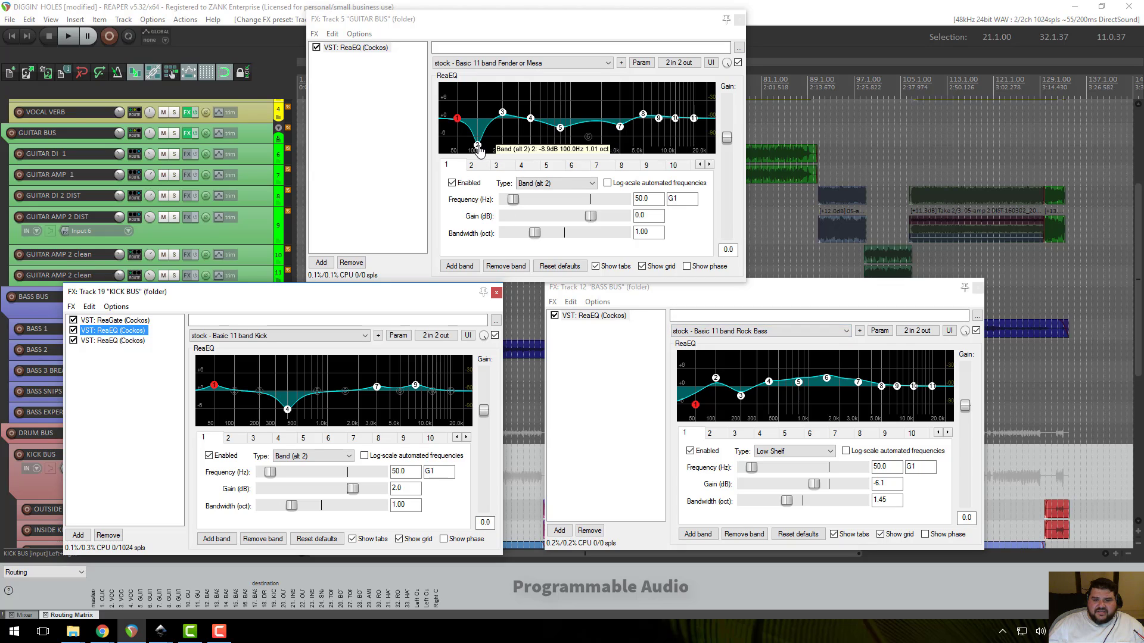
- Compare band 1 of the kick EQ with band 2 of the bass EQ, and bring each bus's effects window forward in turn
mouse_move(217, 391)
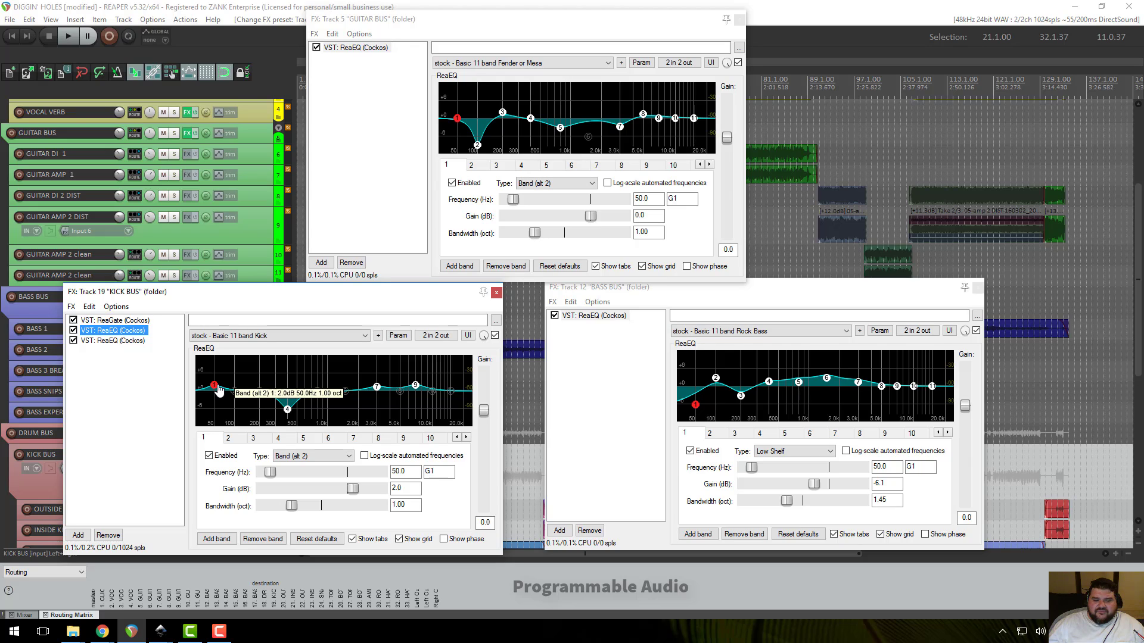
mouse_move(716, 384)
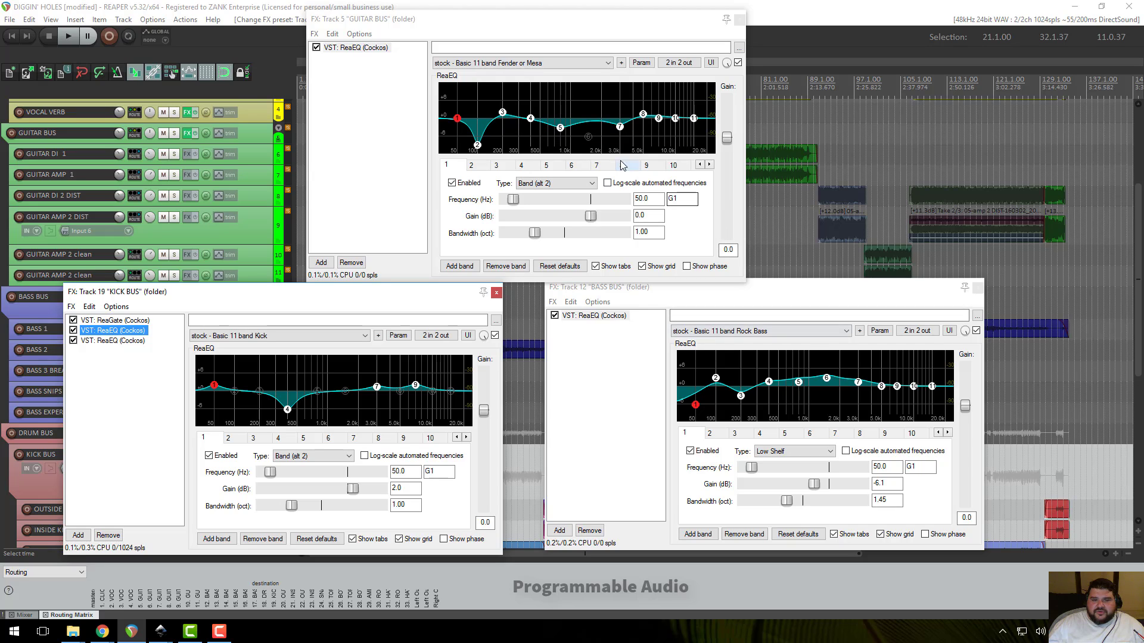
left_click(367, 24)
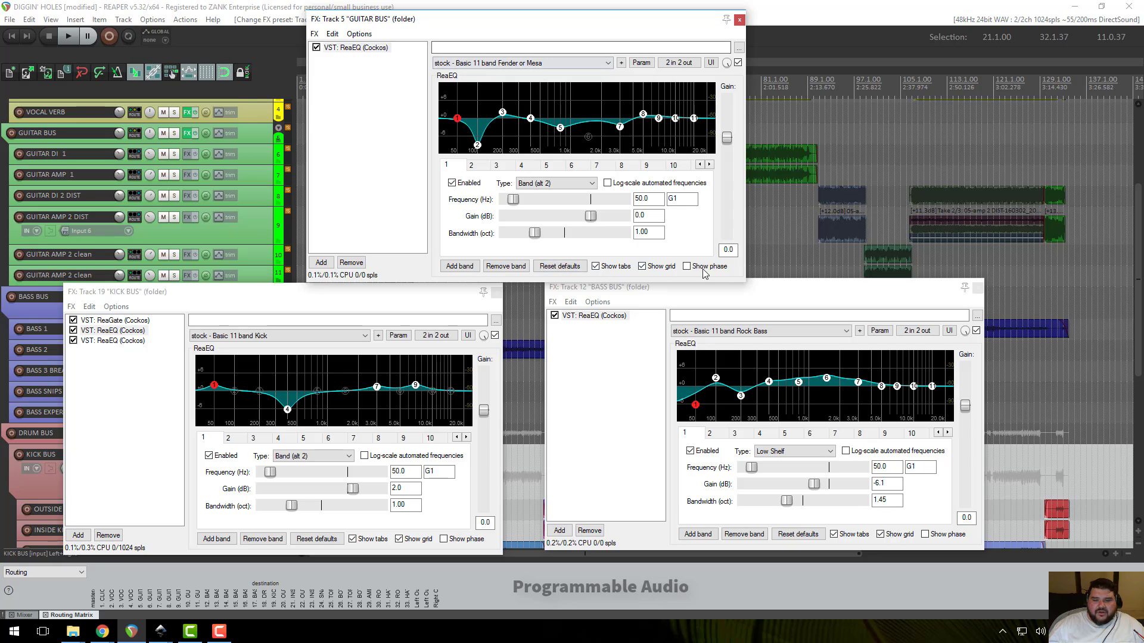
left_click(653, 290)
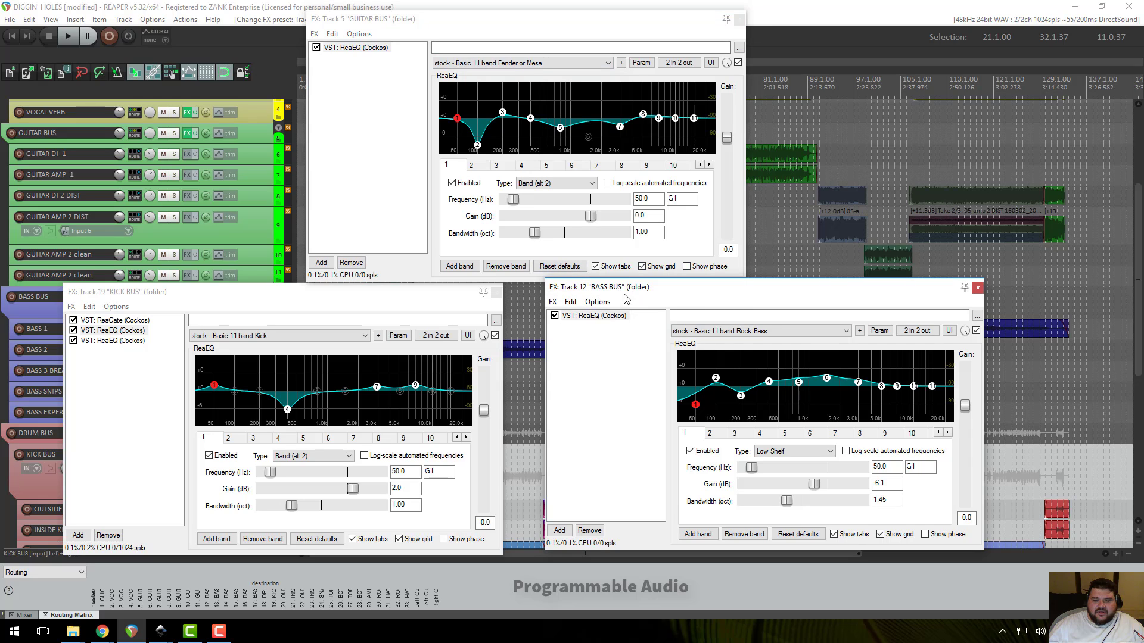
left_click(444, 30)
left_click(215, 297)
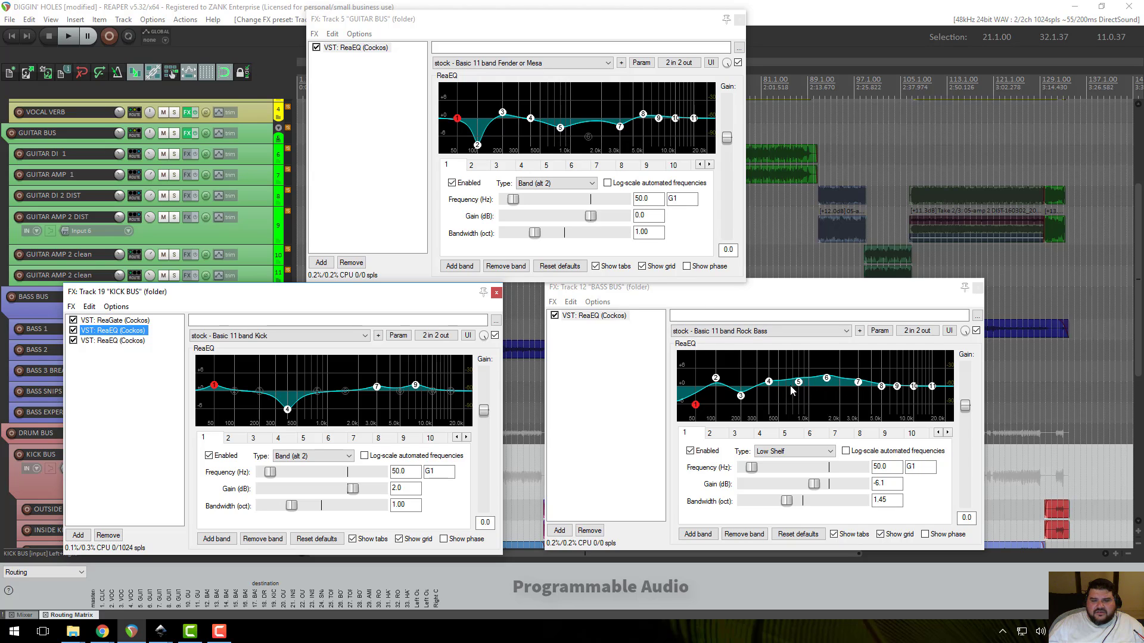
- Compare the frequency and gain of band 8 in the GUITAR BUS and BASS BUS EQs
mouse_move(643, 117)
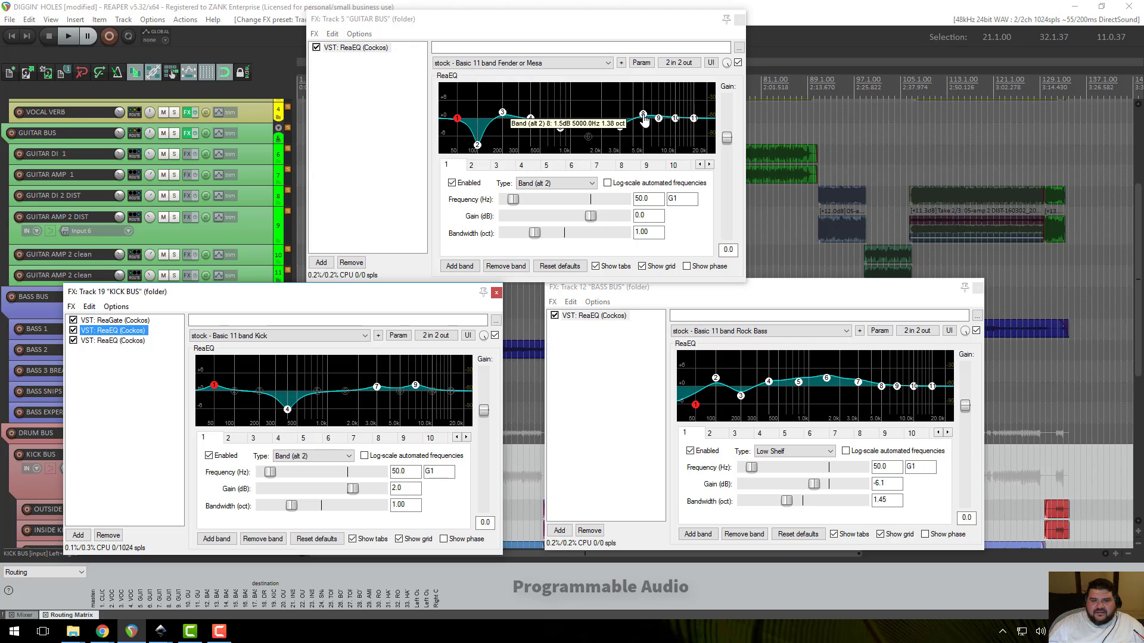
left_click(644, 116)
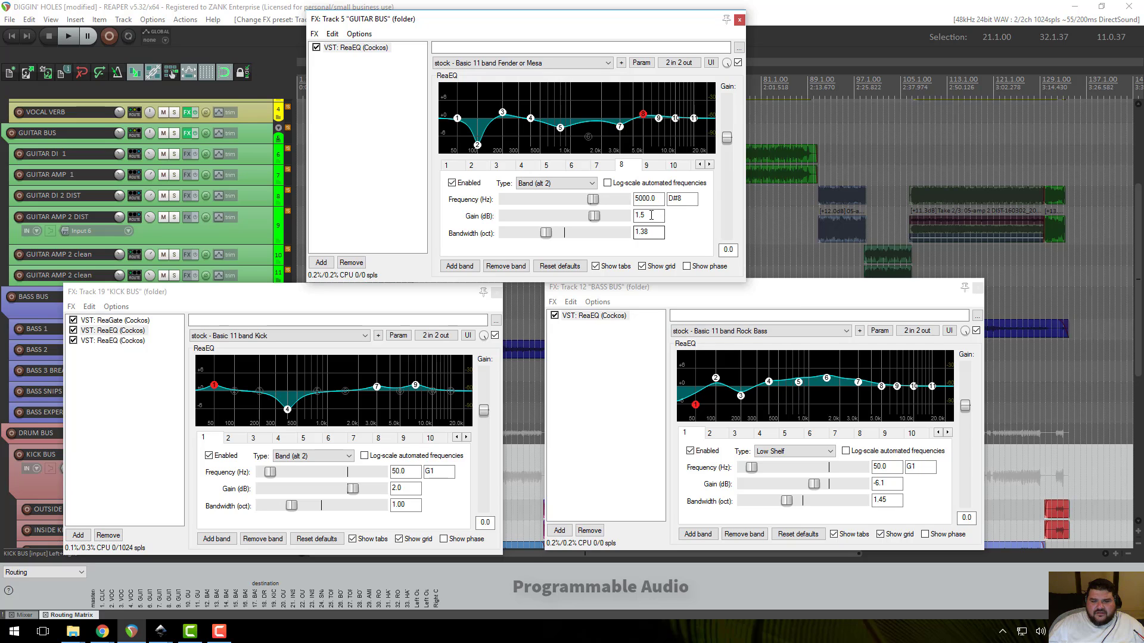
left_click(883, 389)
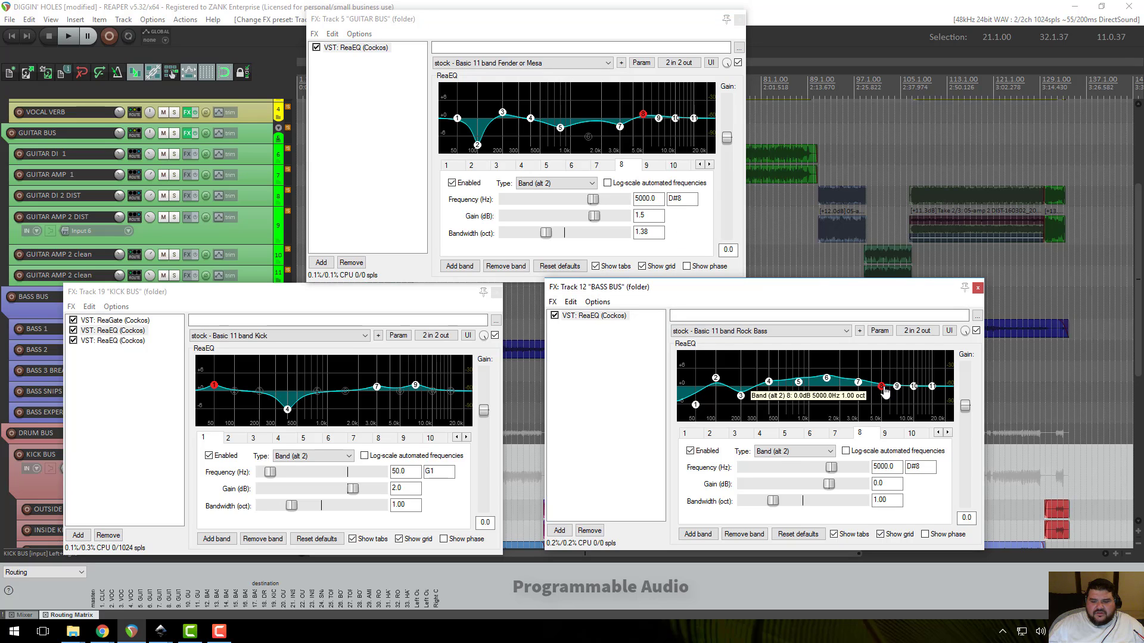
left_click(887, 484)
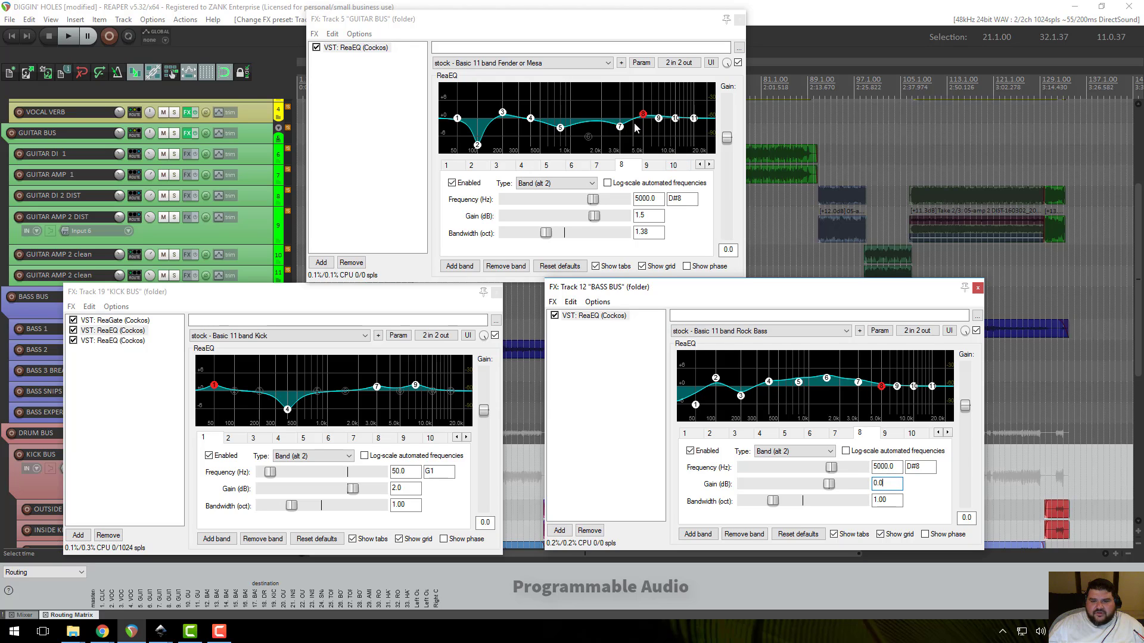
- Compare the frequency and gain of band 7 in the BASS BUS and GUITAR BUS EQs
left_click(859, 383)
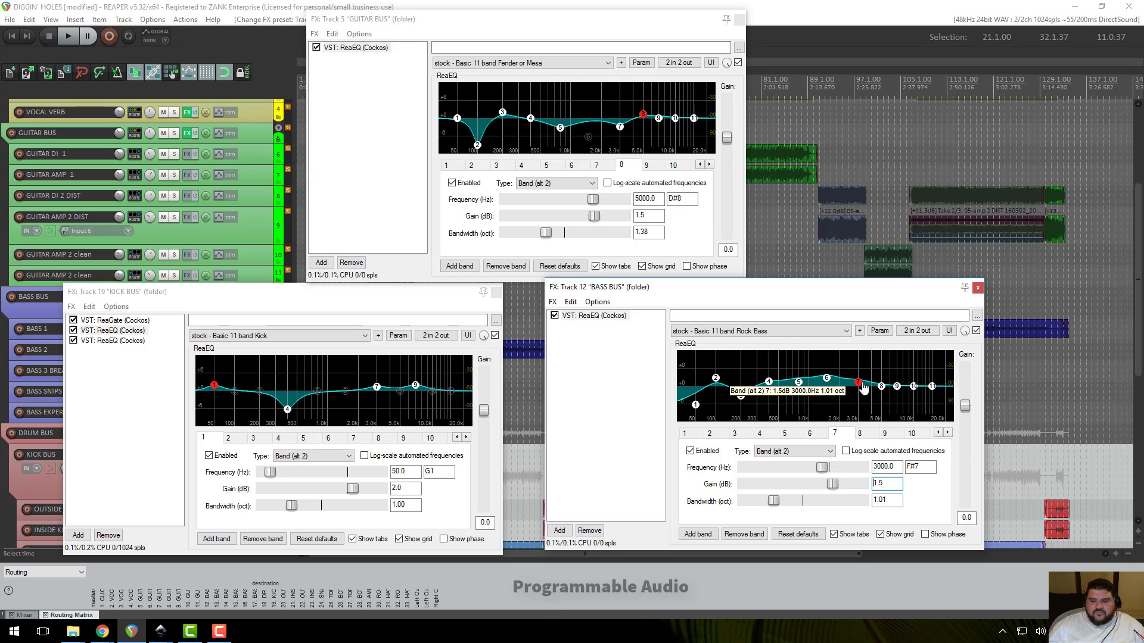
left_click(621, 129)
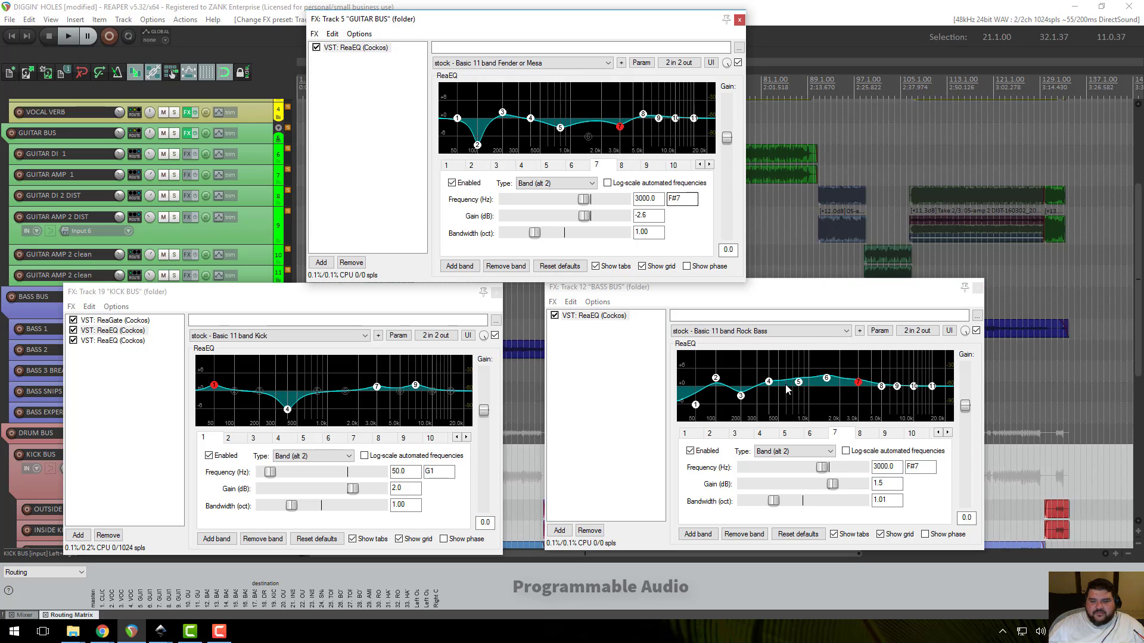
left_click(897, 469)
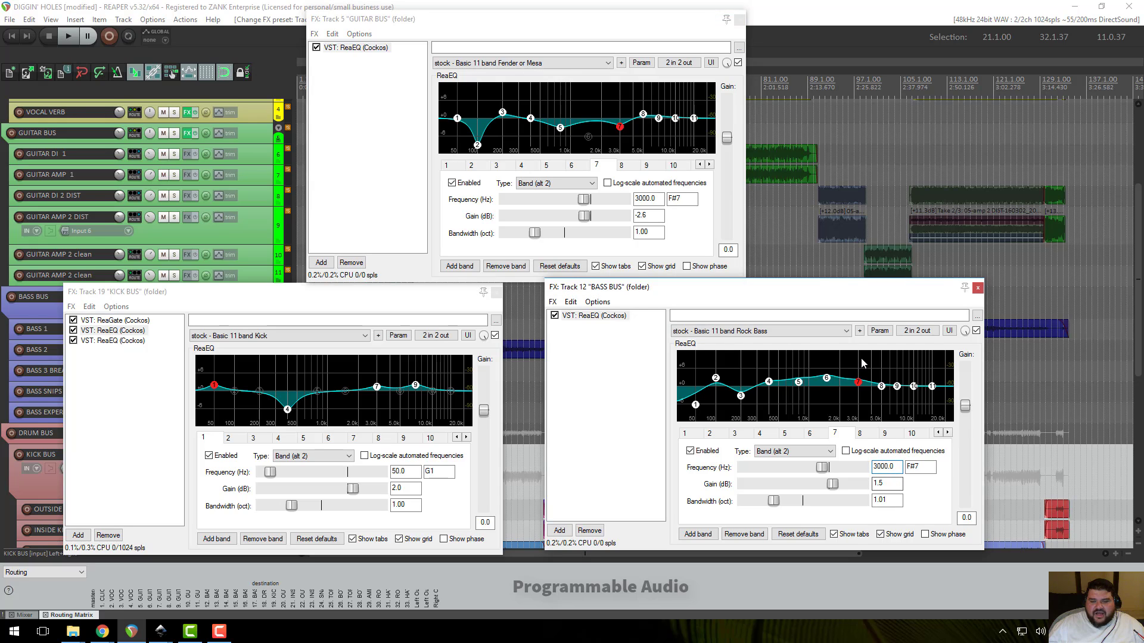
left_click(620, 128)
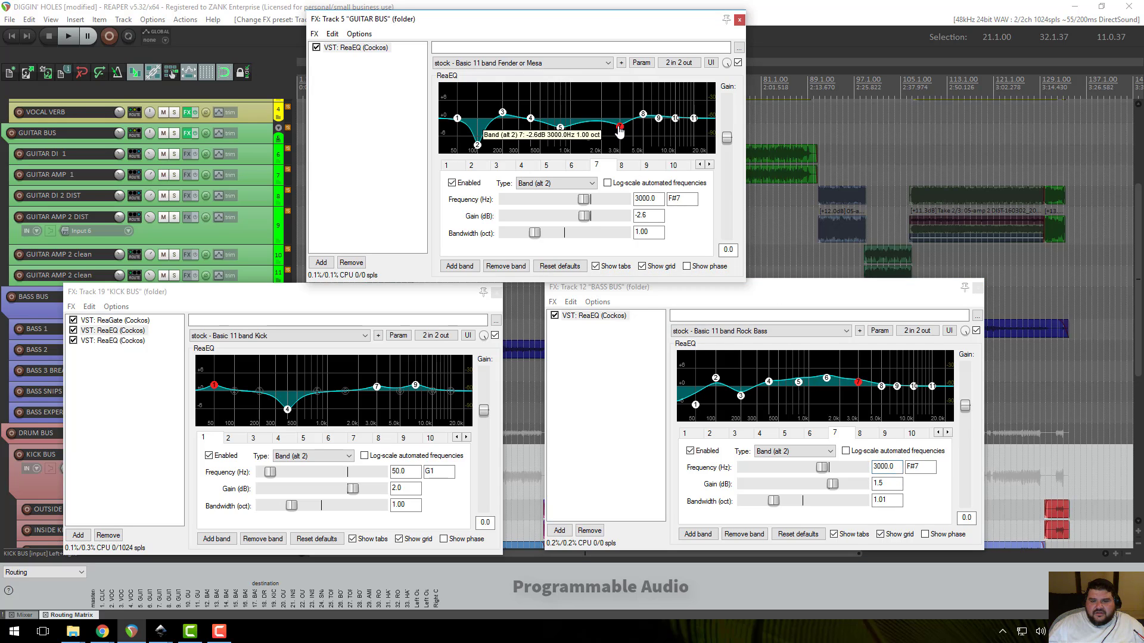
left_click(658, 217)
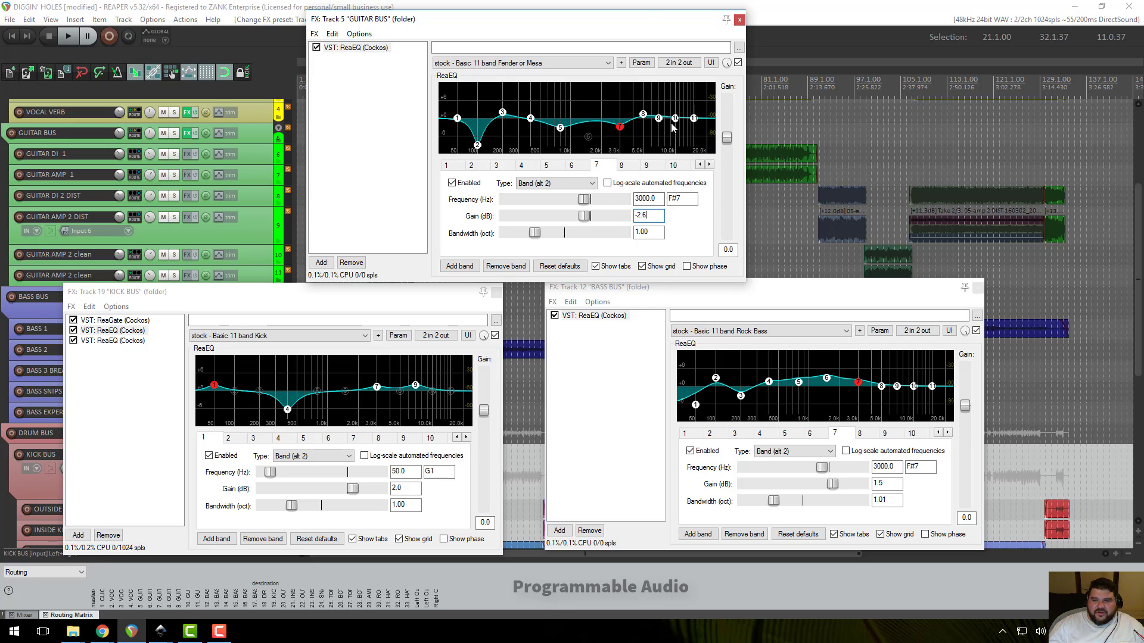
- Move the BASS BUS effects window directly beside the KICK BUS one, and close all three bus effects windows
left_click_drag(633, 27, 628, 25)
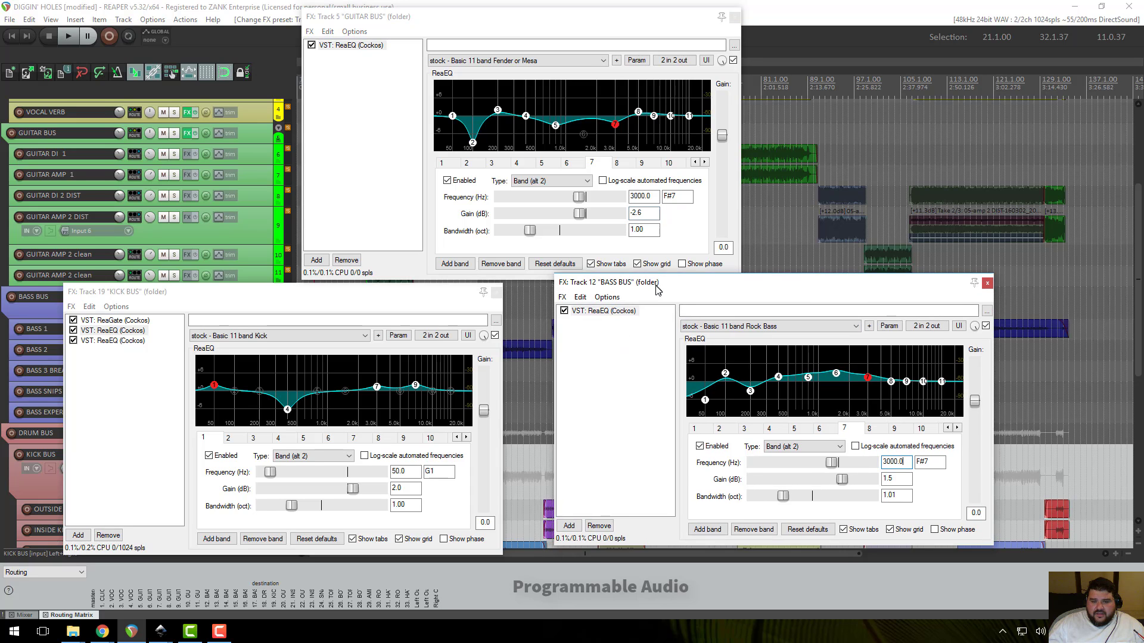
left_click_drag(645, 287, 610, 294)
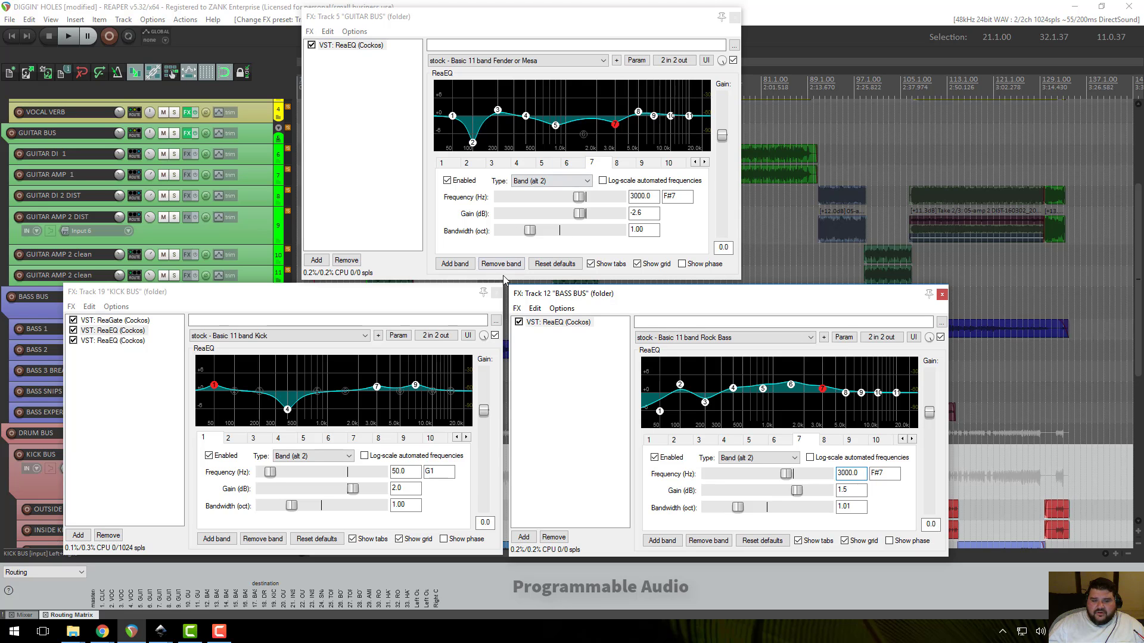
left_click(496, 292)
left_click(941, 294)
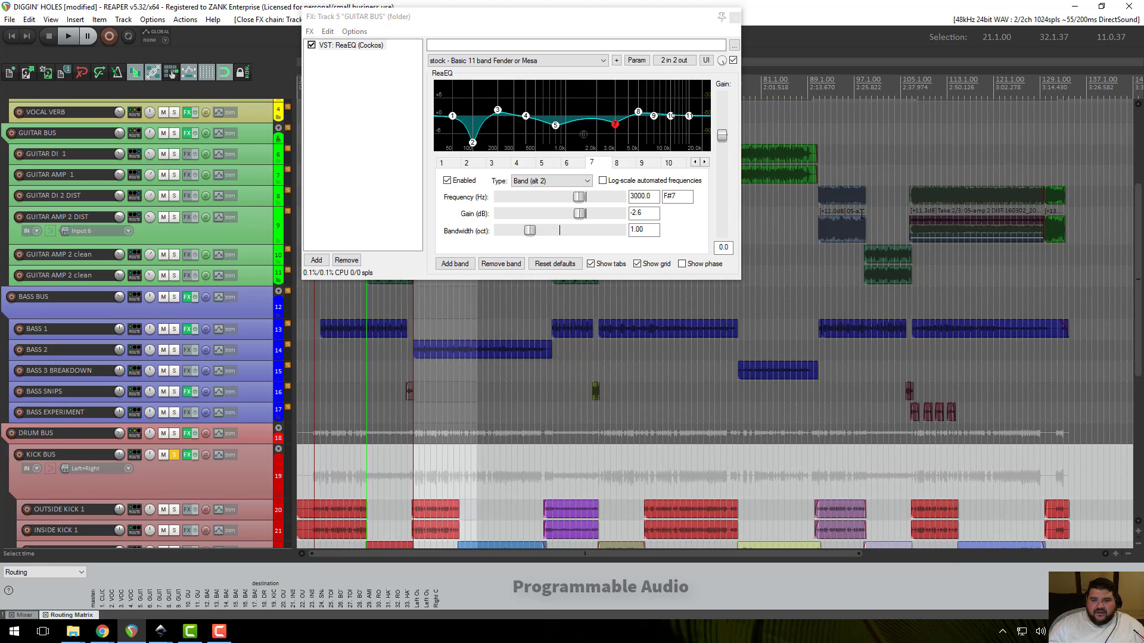
left_click(734, 16)
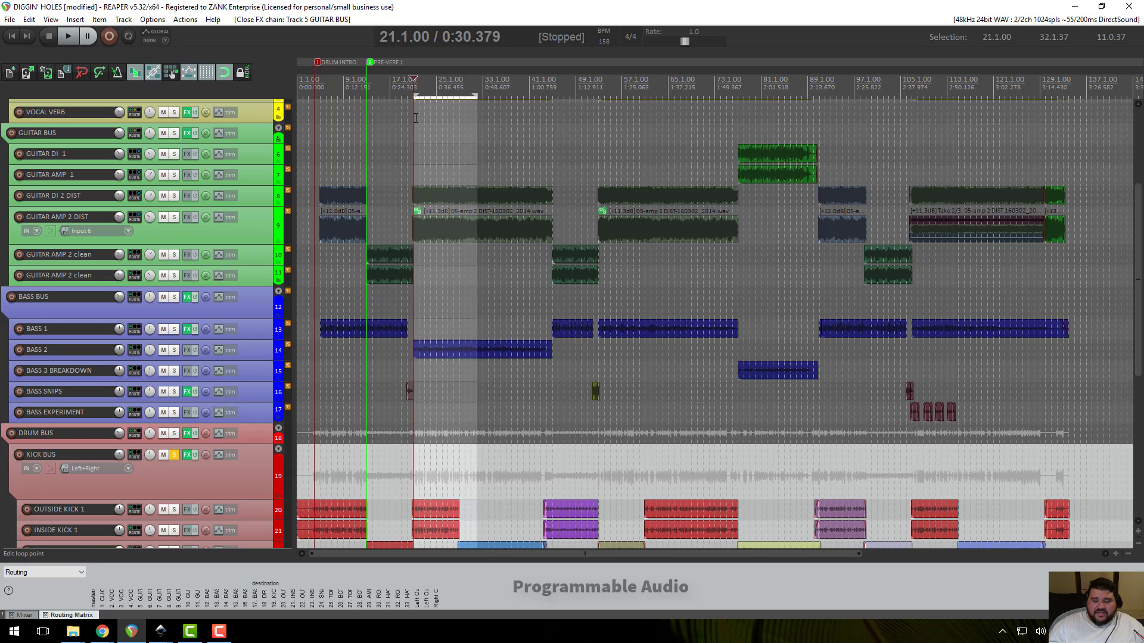
- Extend the end of the time selection to bar 44.1.00
scroll(487, 161, "up", 2)
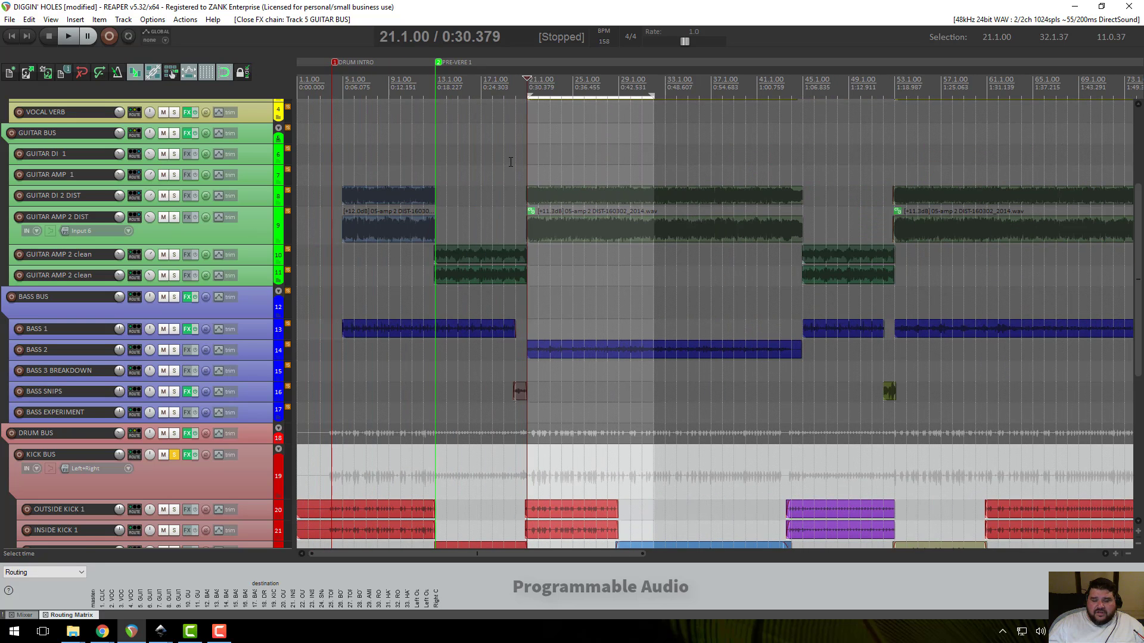
scroll(554, 162, "down", 2)
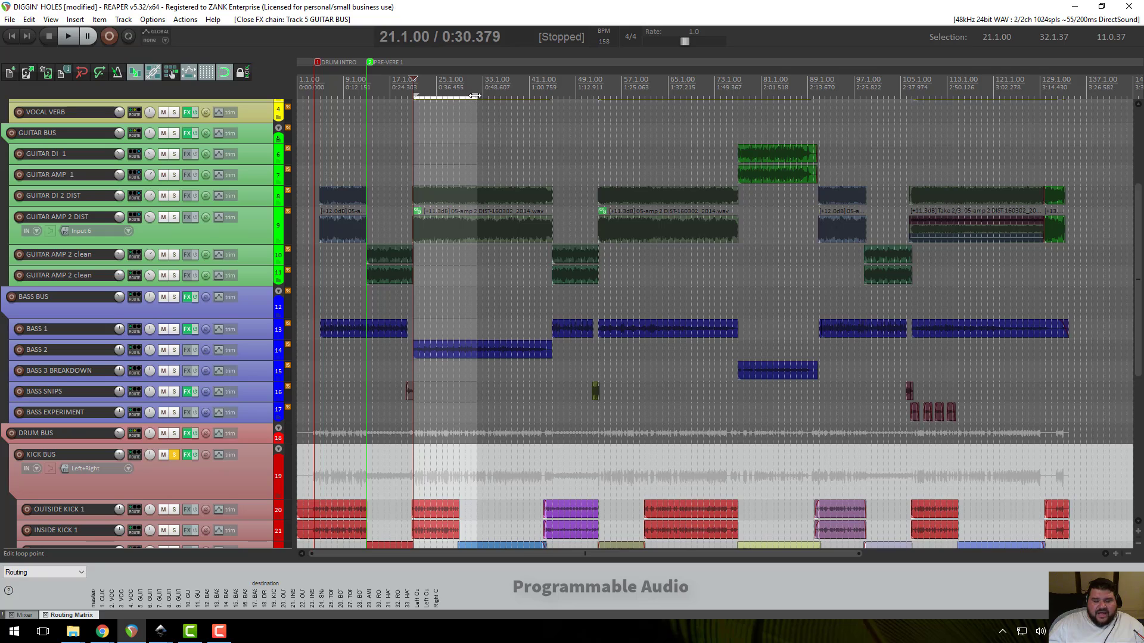
left_click_drag(475, 95, 544, 91)
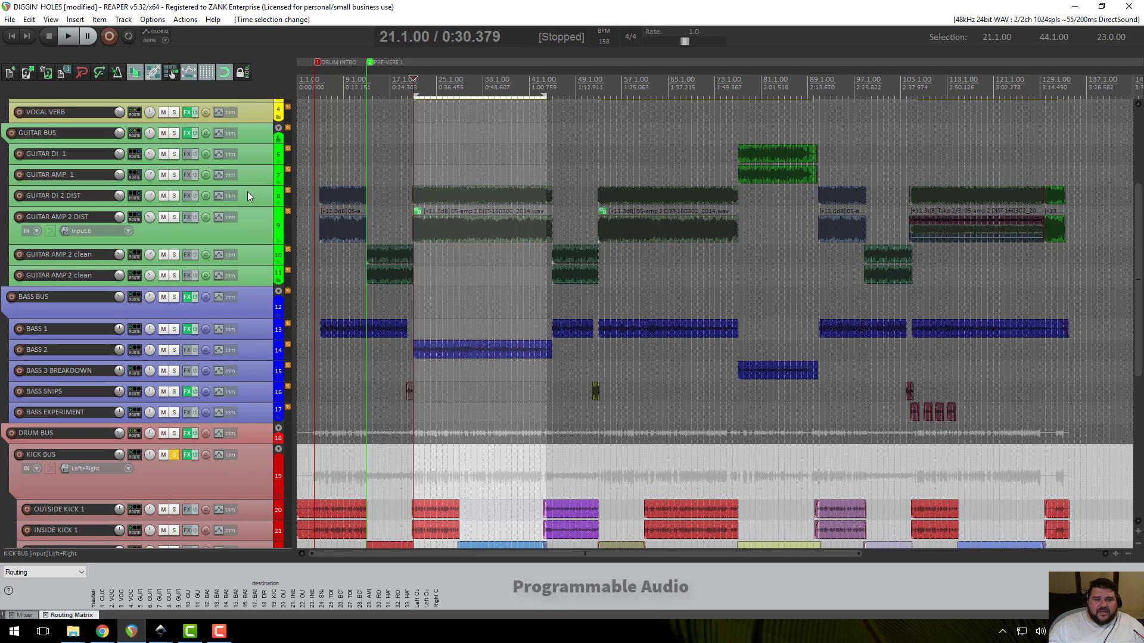
- Turn off solo on the KICK BUS track and make the CLICK track slightly taller
left_click(252, 220)
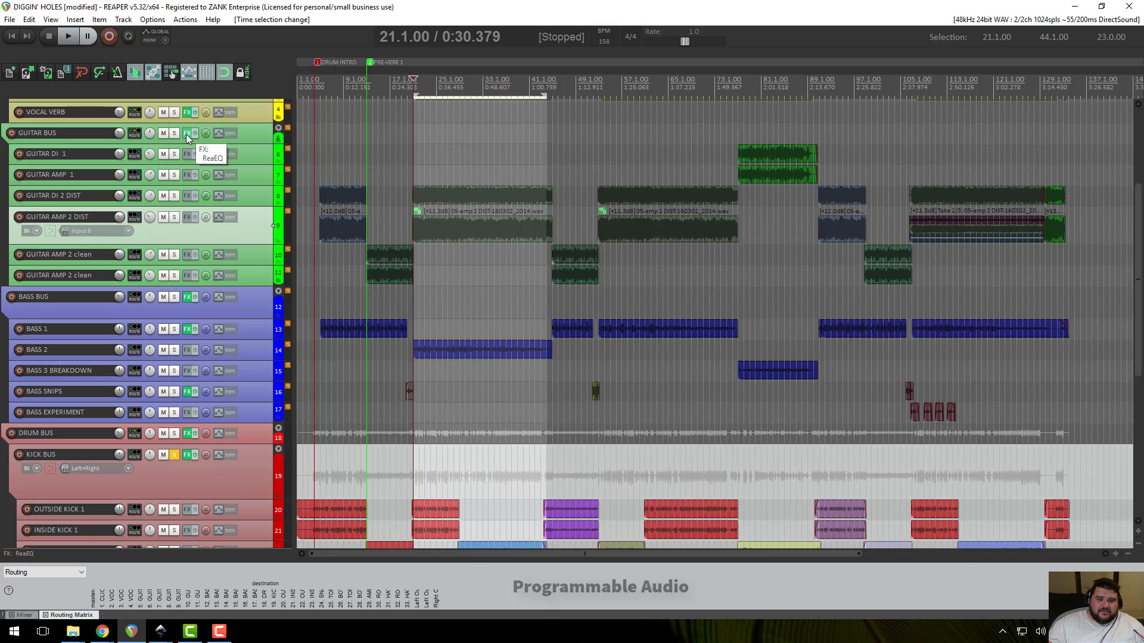
left_click(174, 455)
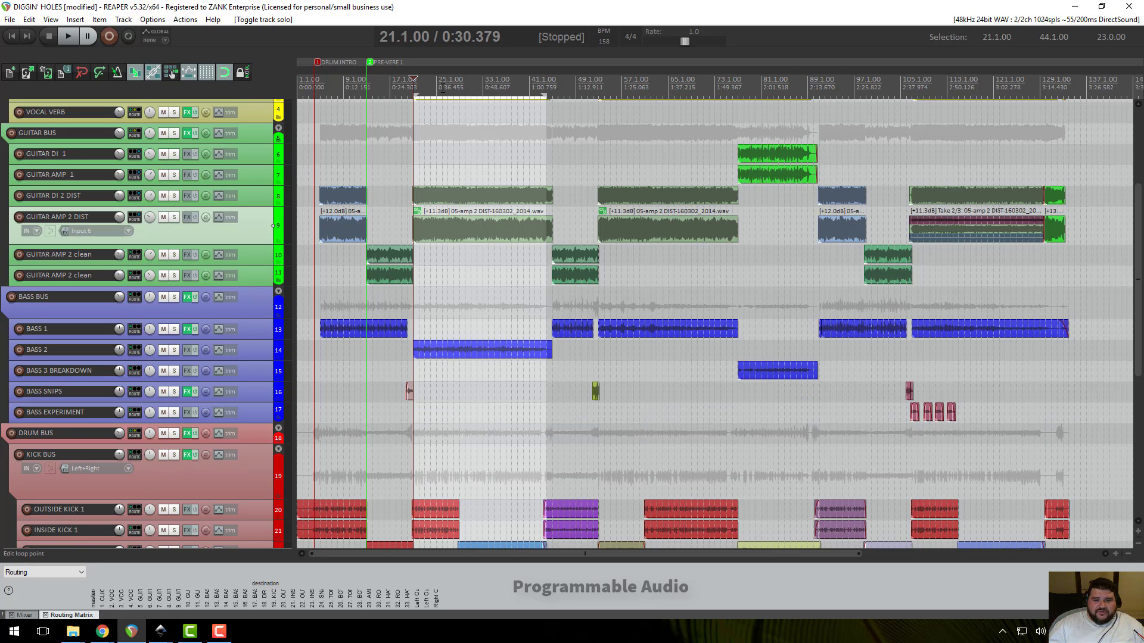
scroll(216, 188, "up", 5)
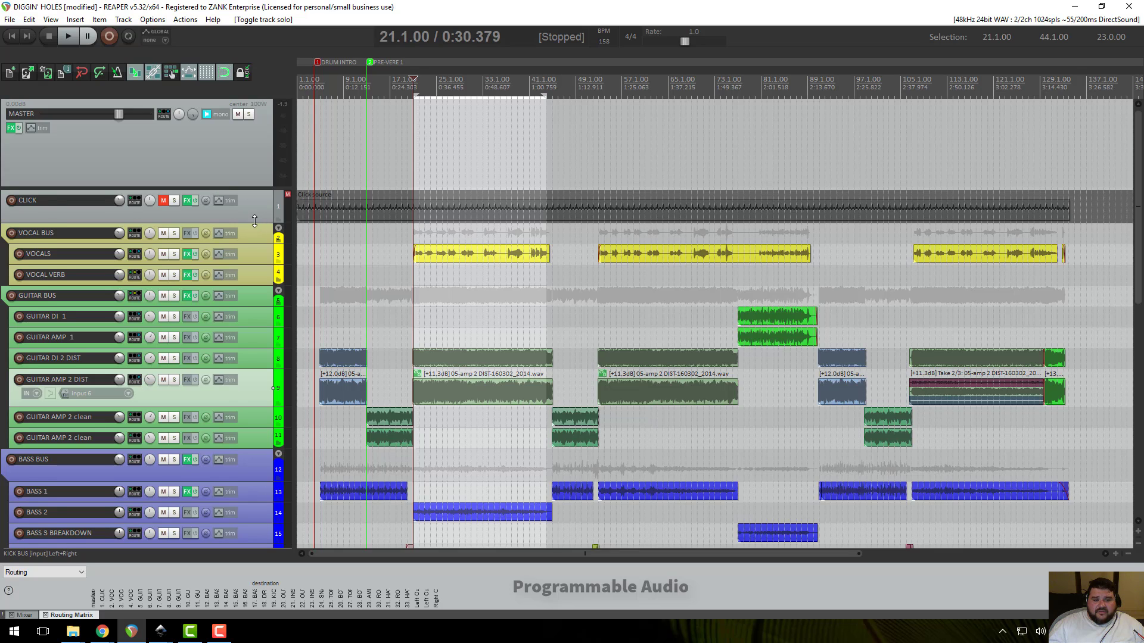
left_click_drag(254, 221, 254, 231)
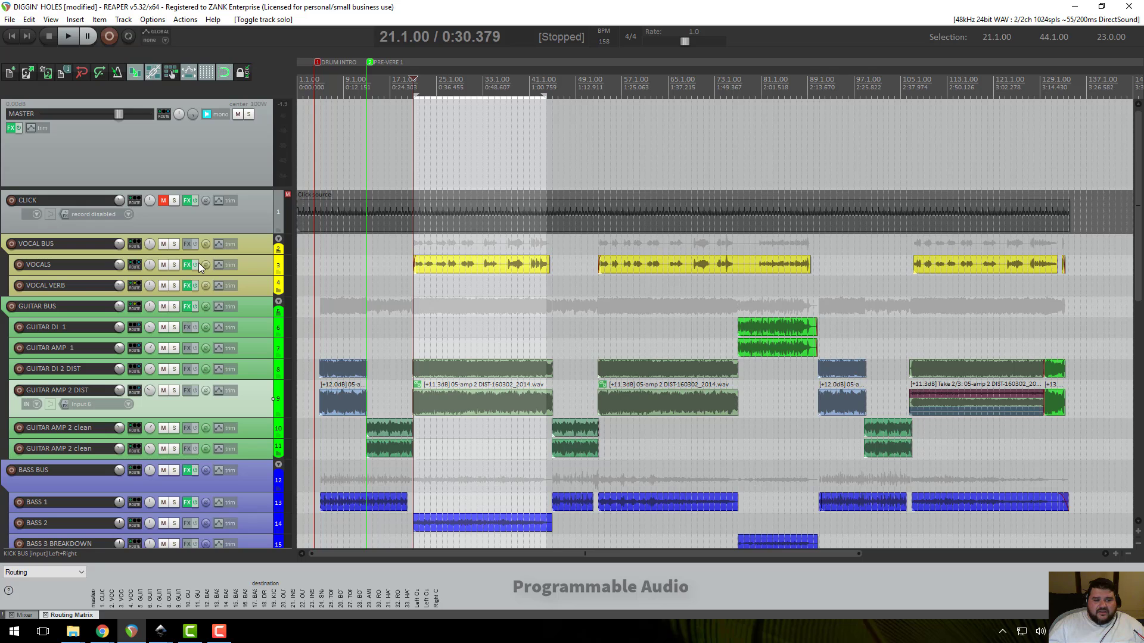
- Reopen the GUITAR BUS, BASS BUS and KICK BUS effects windows, and select band 7 of the kick EQ
left_click(187, 306)
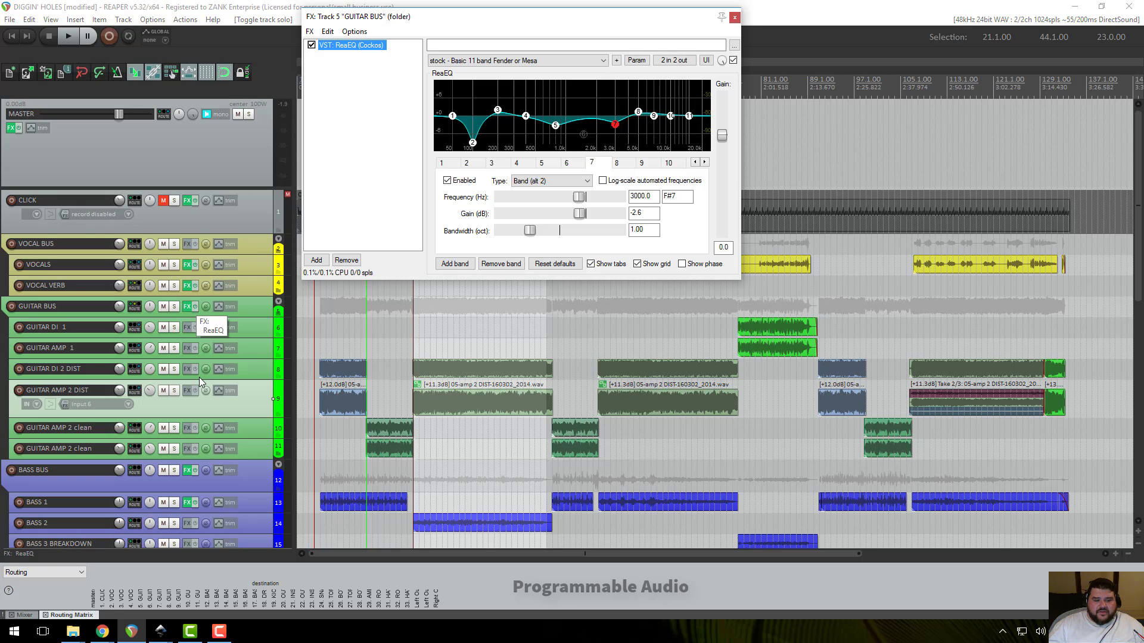
left_click(188, 470)
scroll(191, 473, "down", 5)
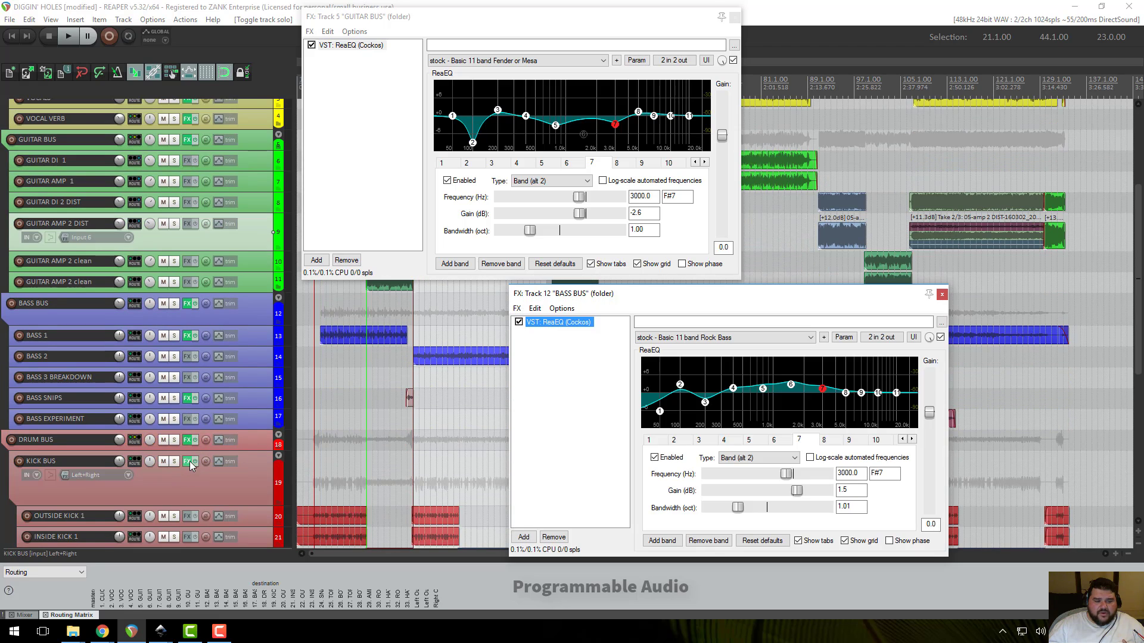
left_click(190, 462)
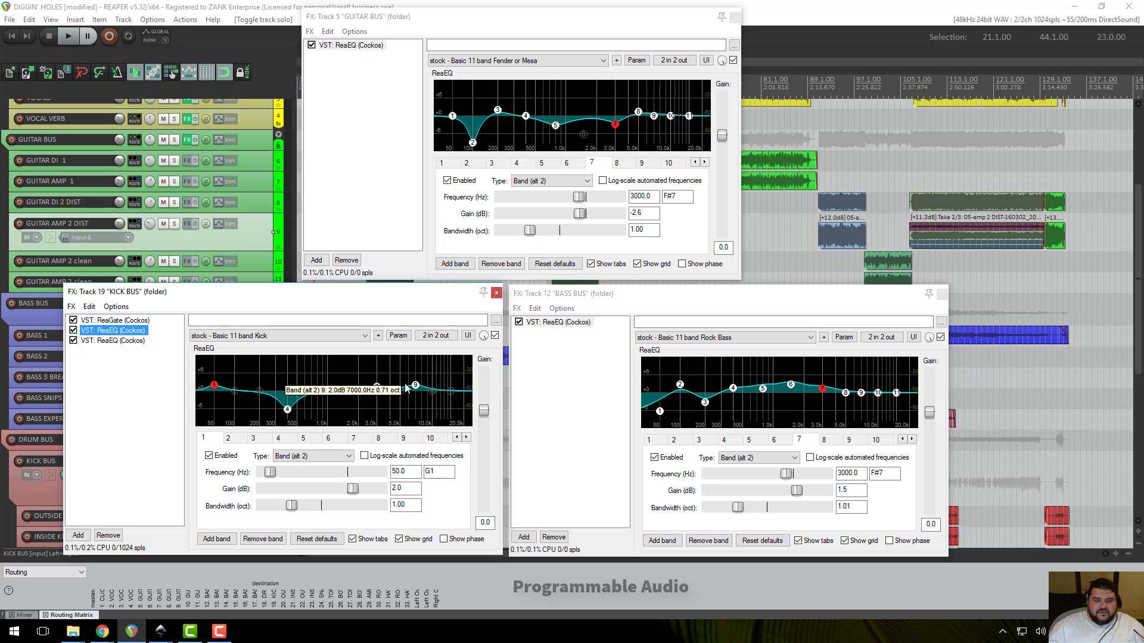
left_click(377, 390)
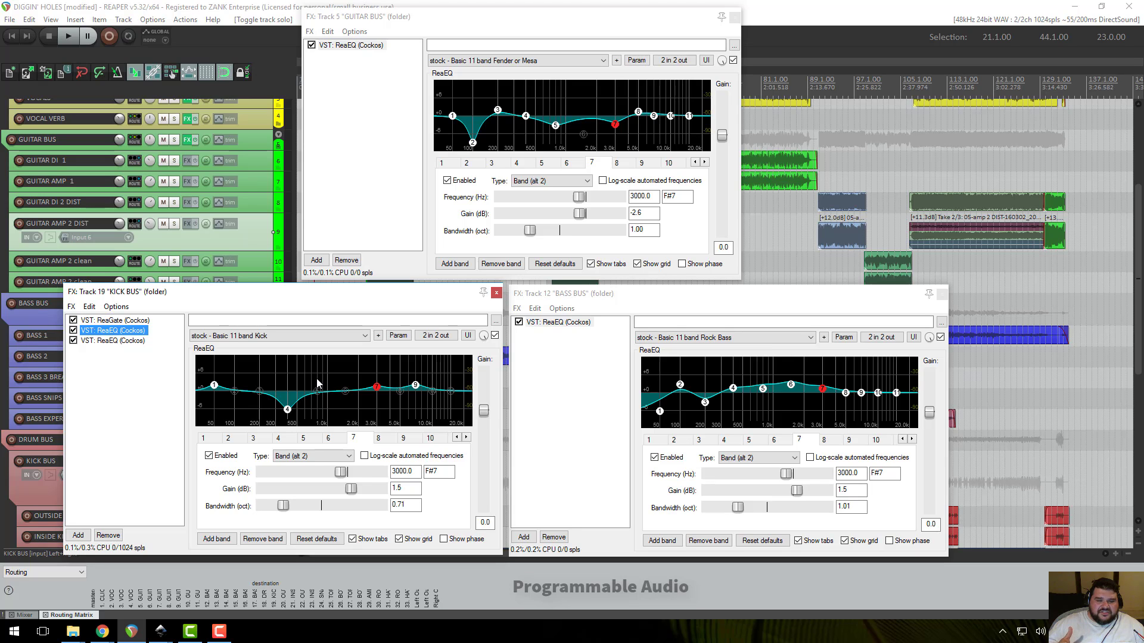
- Line up the BASS BUS and KICK BUS effects windows side by side at the same height
left_click_drag(601, 297, 599, 296)
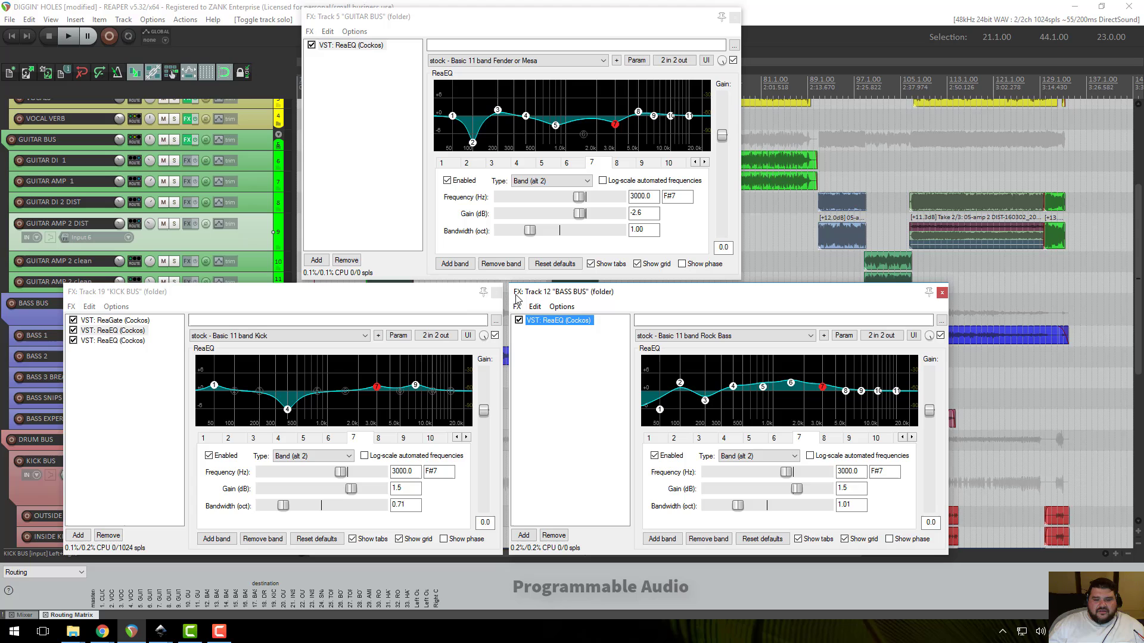
left_click(456, 288)
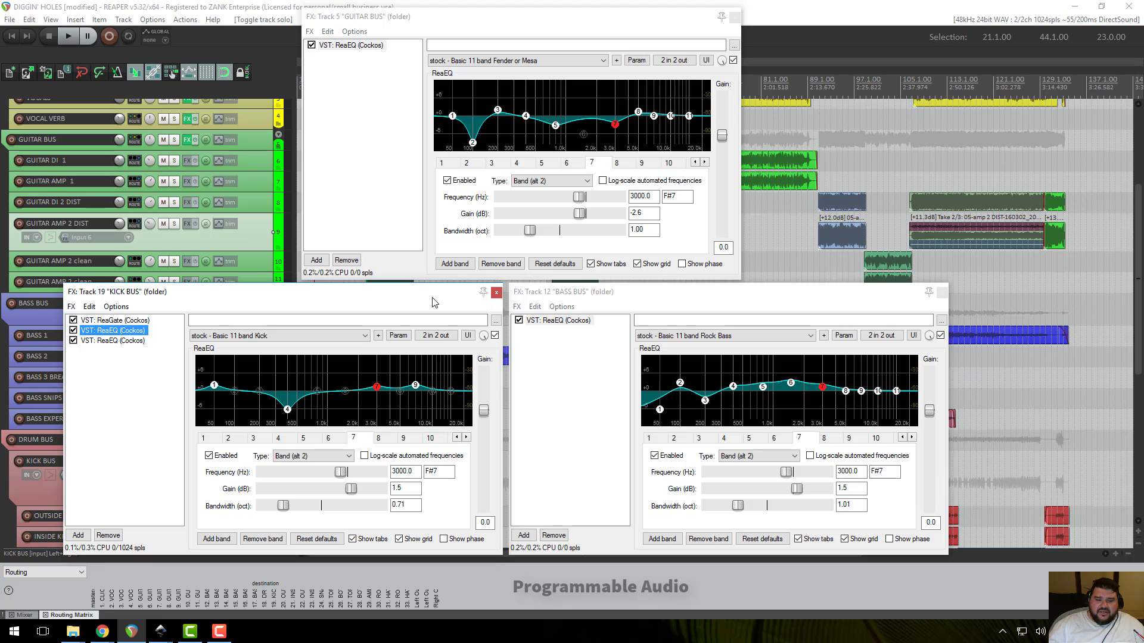
left_click_drag(434, 299, 435, 299)
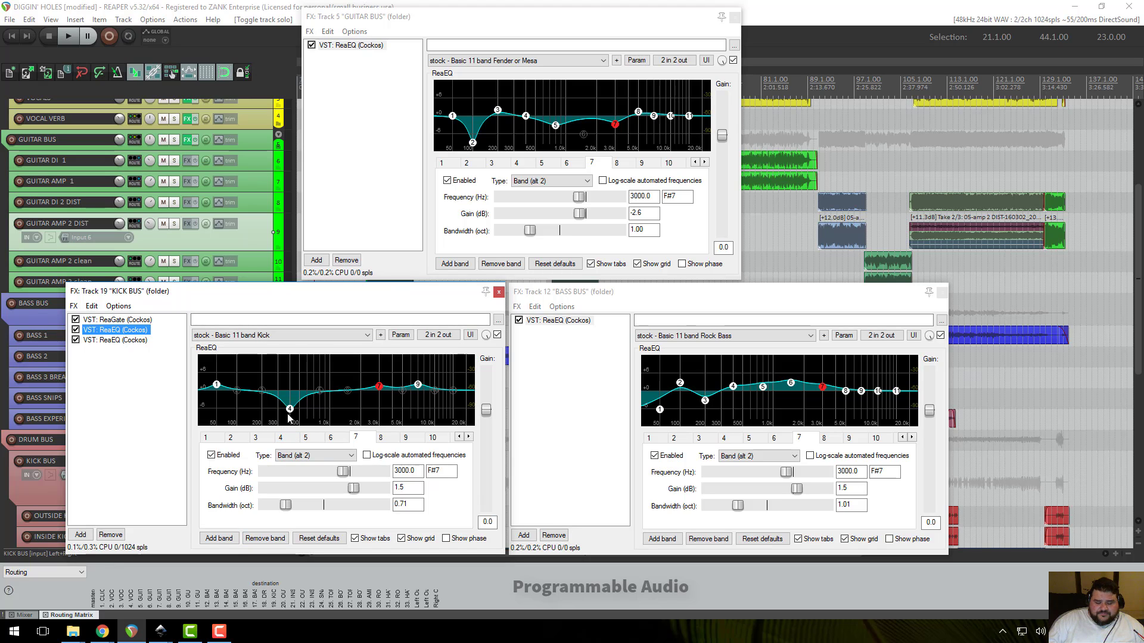
- Examine band 4 of the kick EQ against the low bands of the bass EQ, dismissing the mail notification
mouse_move(289, 411)
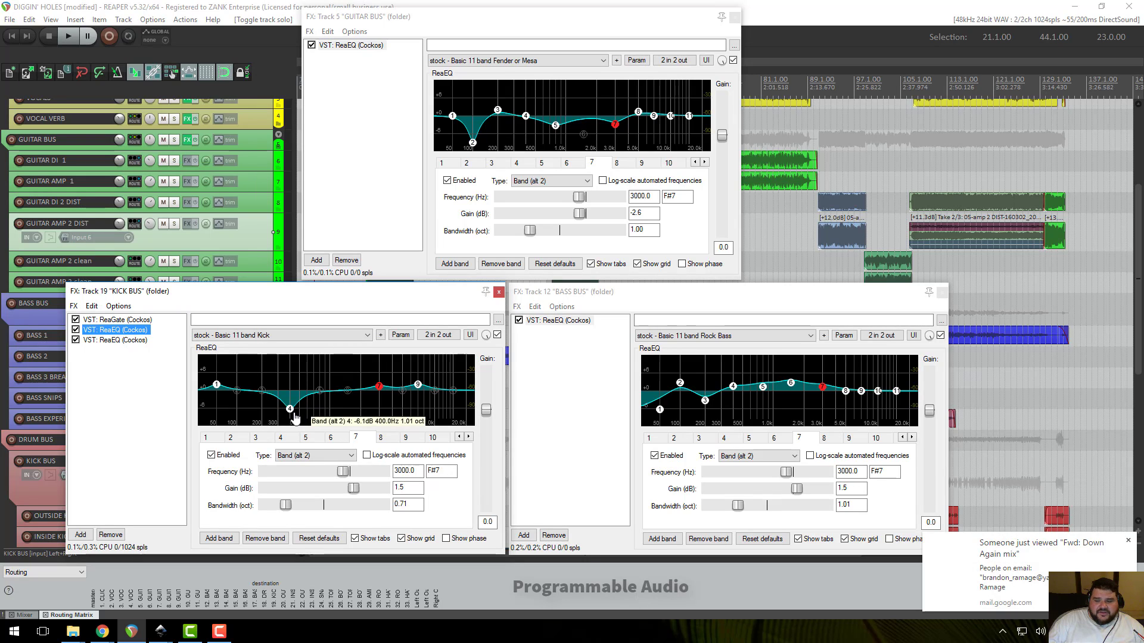
left_click(1128, 540)
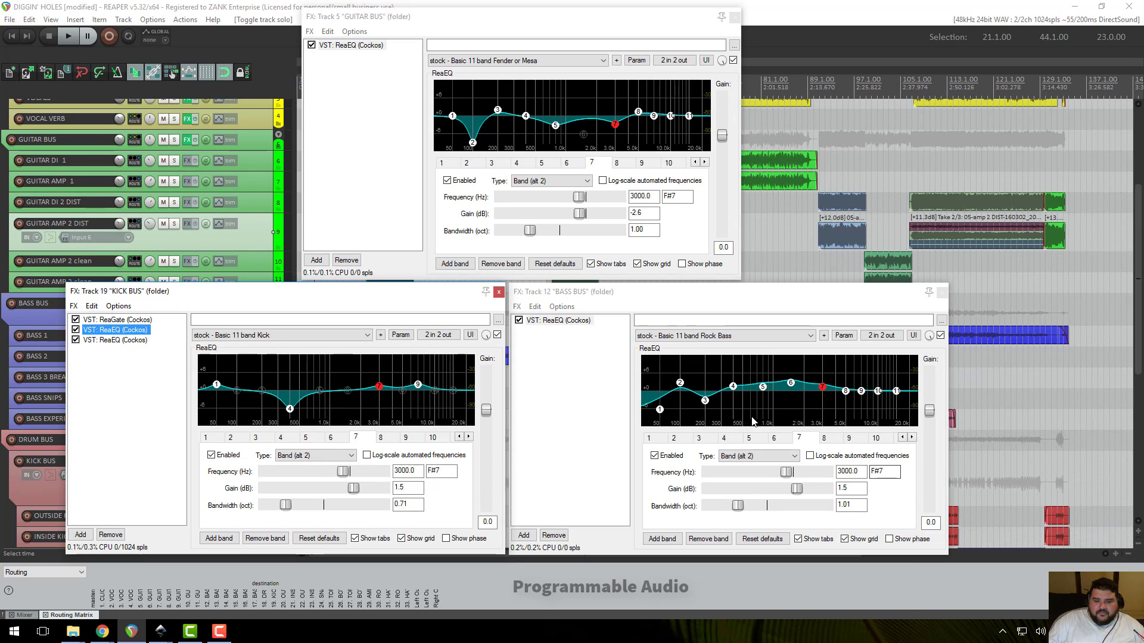
mouse_move(683, 393)
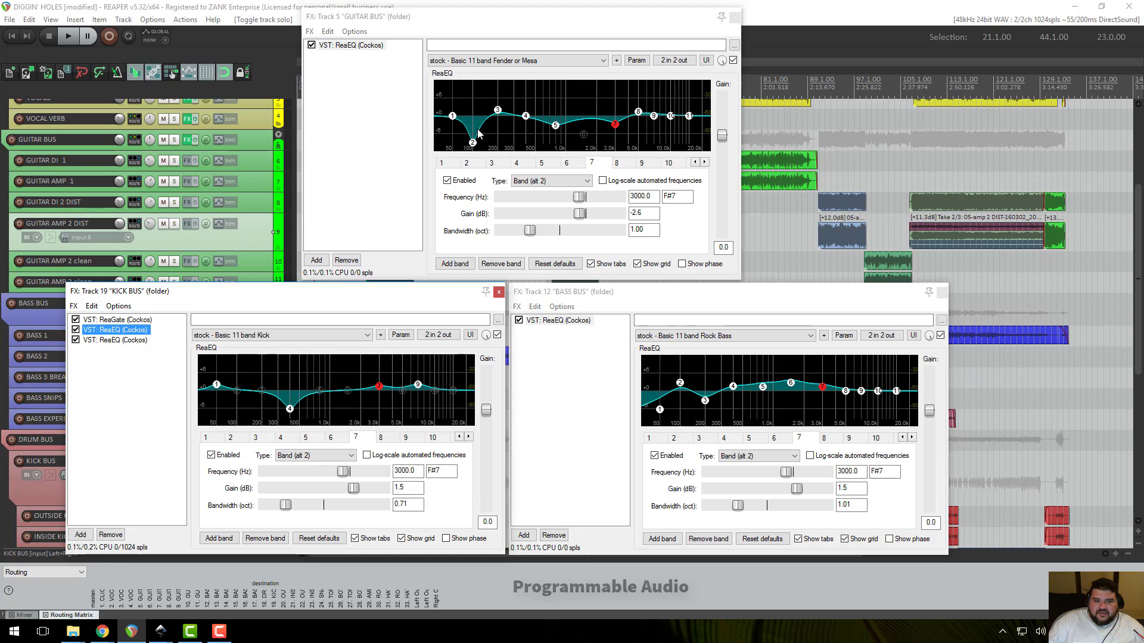
- Switch the MASTER track's output from mono to stereo and back to mono
left_click(574, 292)
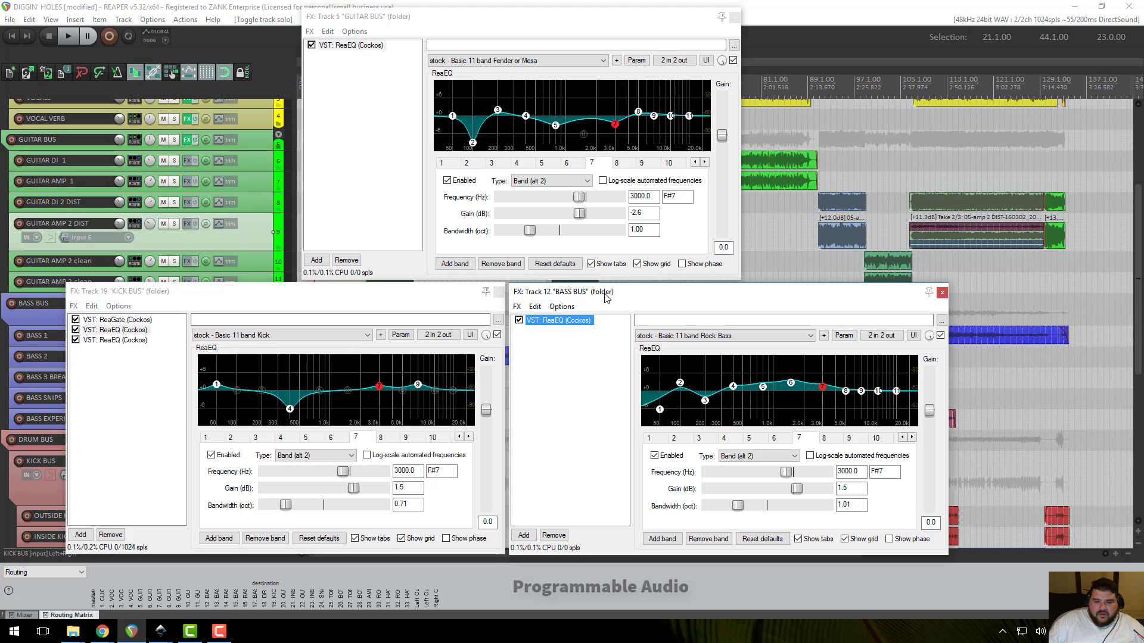
left_click_drag(614, 296, 616, 296)
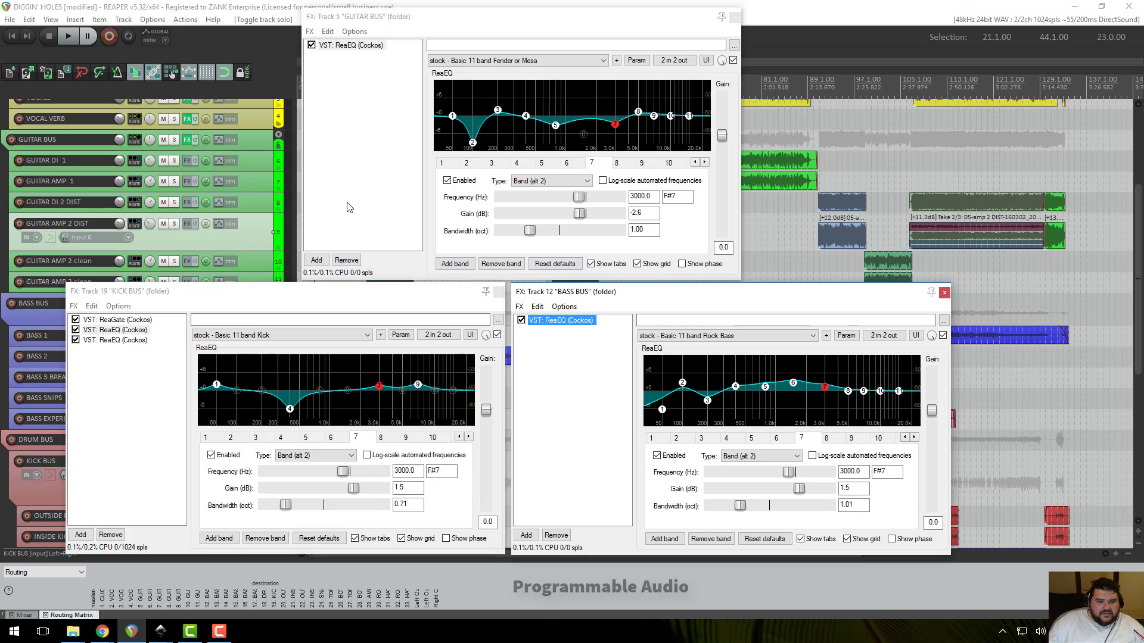
scroll(251, 198, "up", 5)
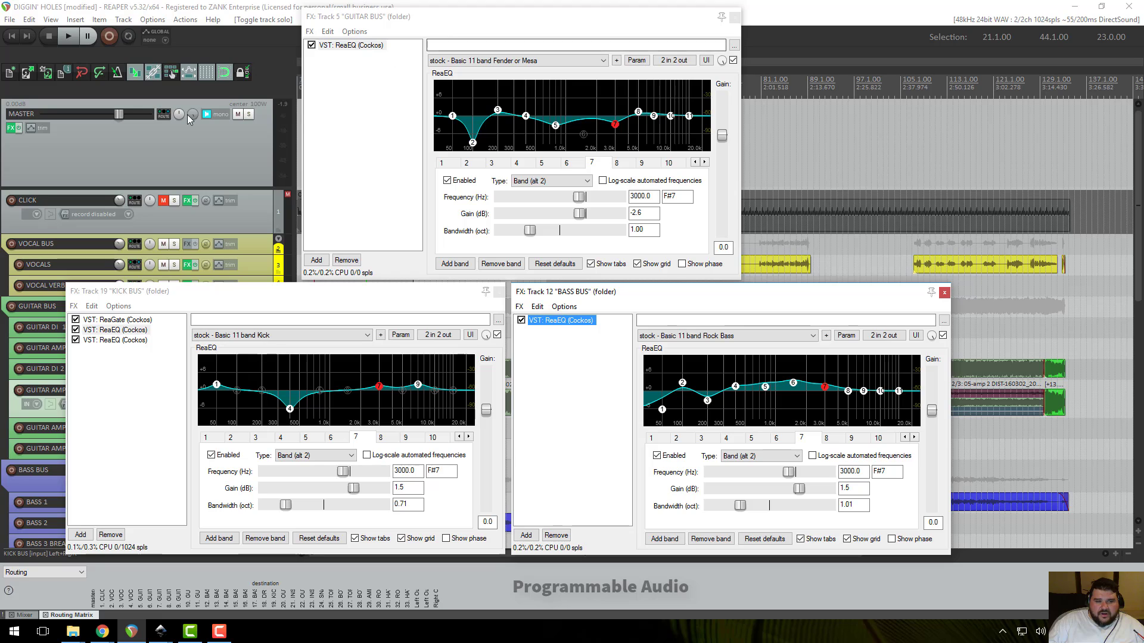
left_click(209, 114)
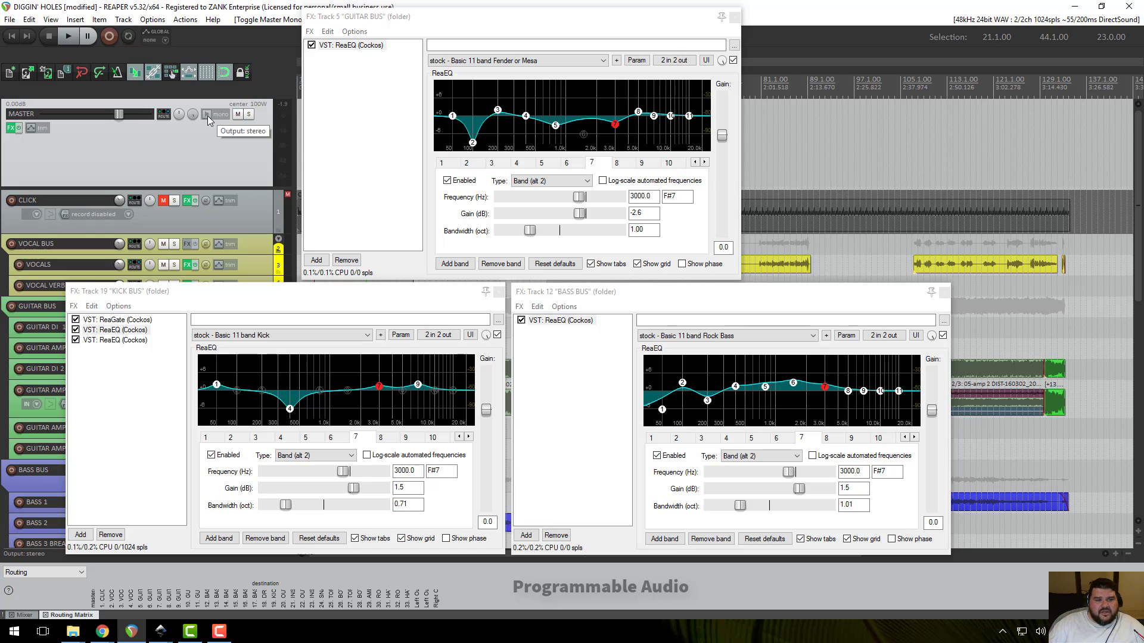
left_click(206, 113)
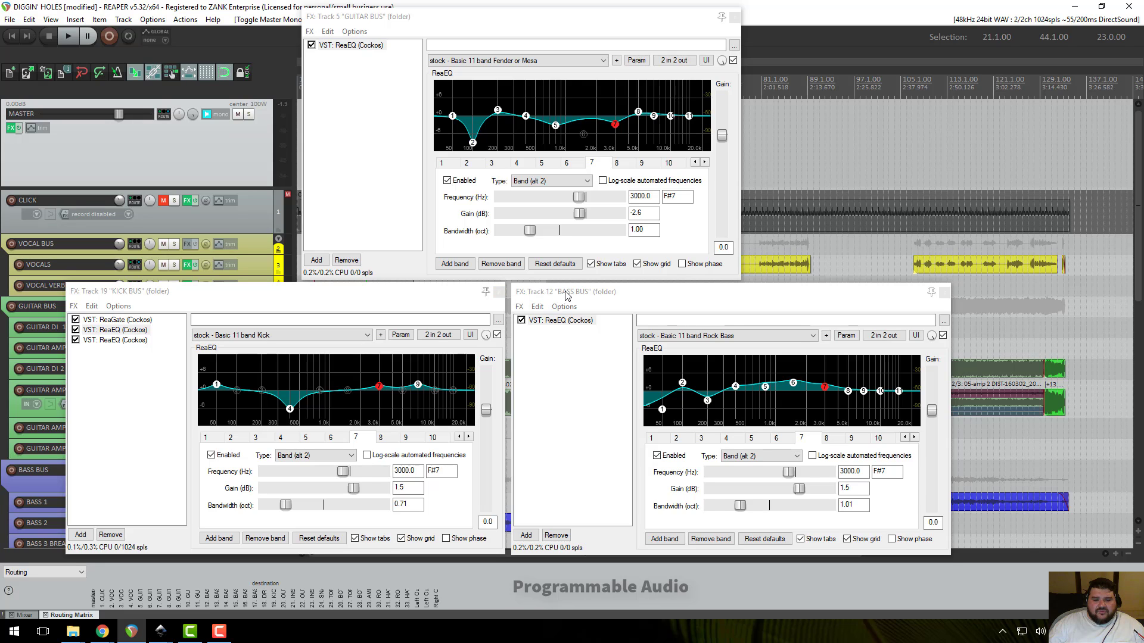
- Close the BASS BUS, KICK BUS and GUITAR BUS effects windows and start playback of the selected section
left_click_drag(566, 292, 566, 296)
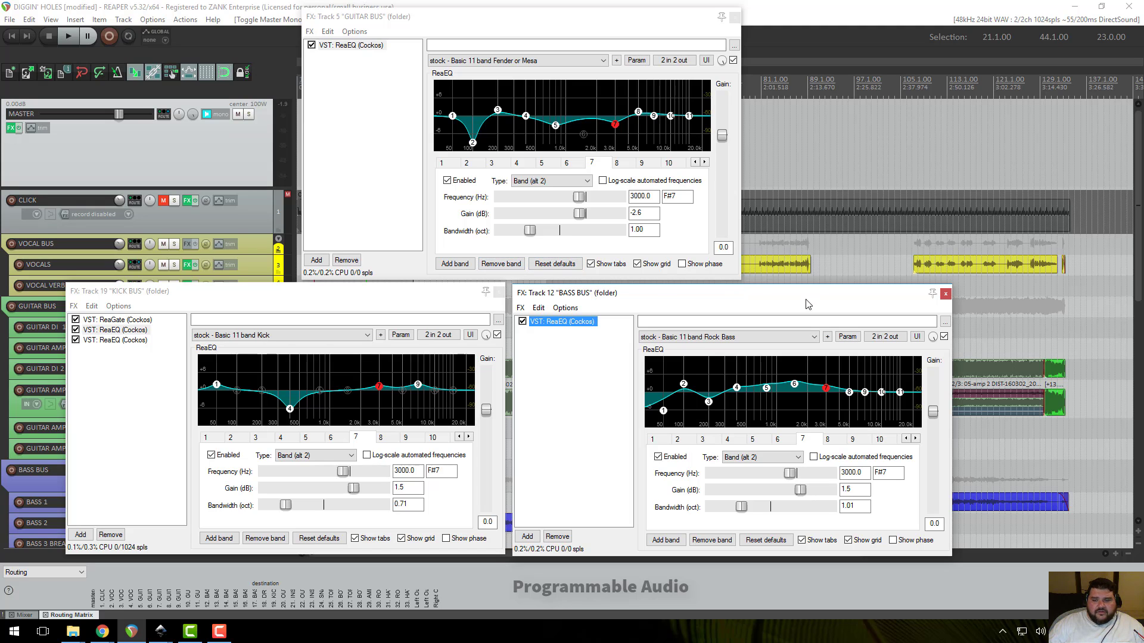
left_click(945, 293)
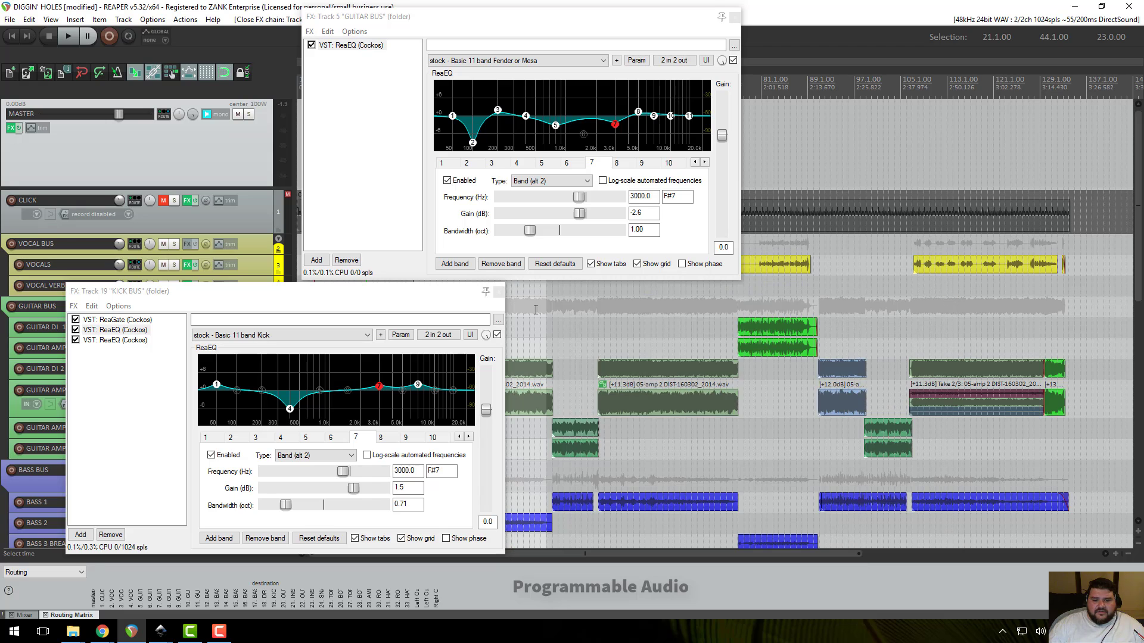
left_click(499, 292)
left_click(734, 16)
key("space")
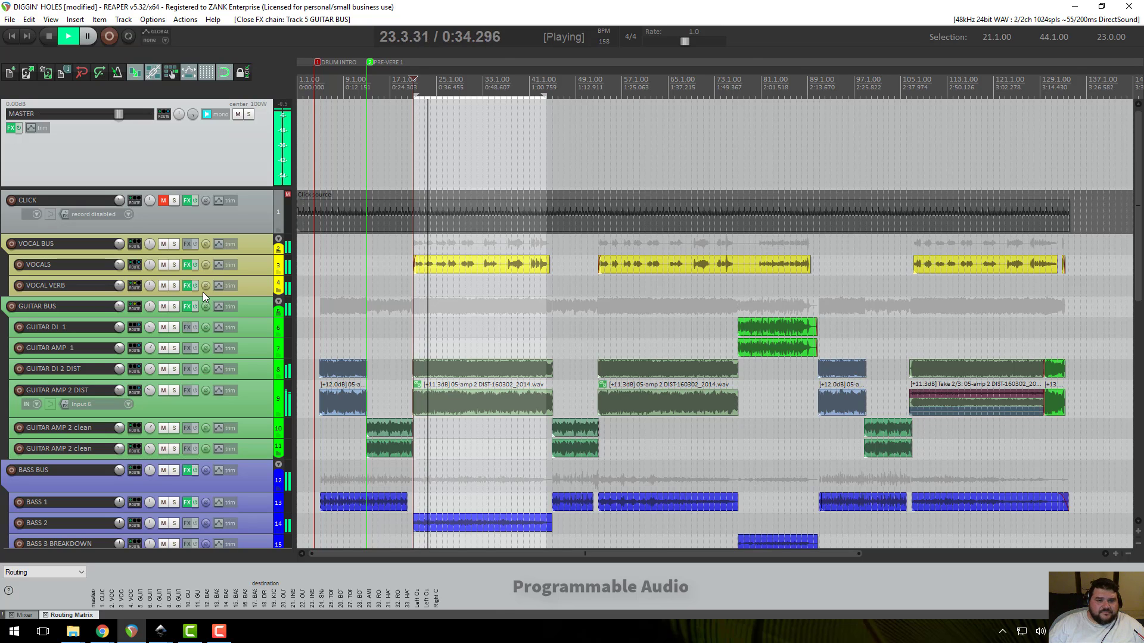
- Add a marker at 21.1.00, the start of the time selection, and name it "VERSE 1"
key("m")
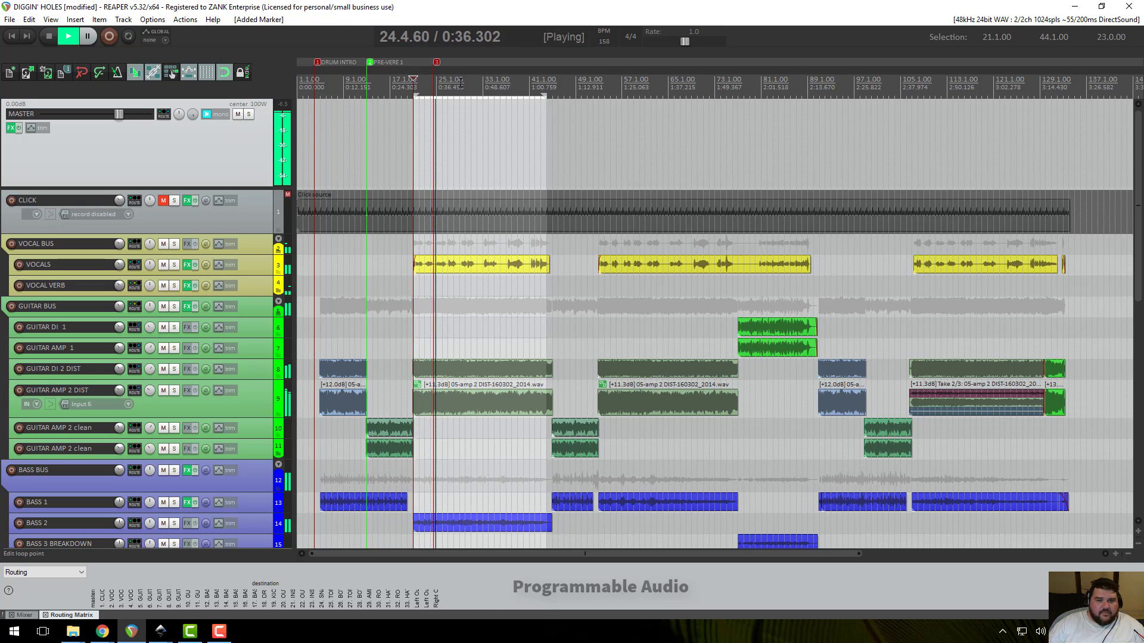
left_click_drag(443, 63, 416, 63)
double_click(416, 63)
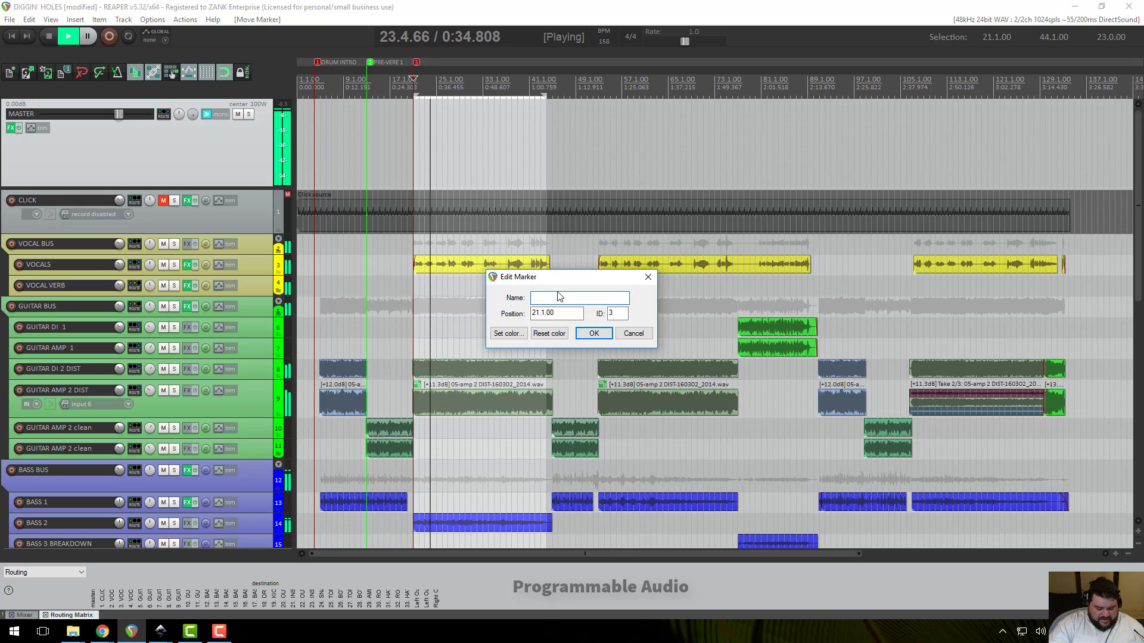
type("VERSE 1")
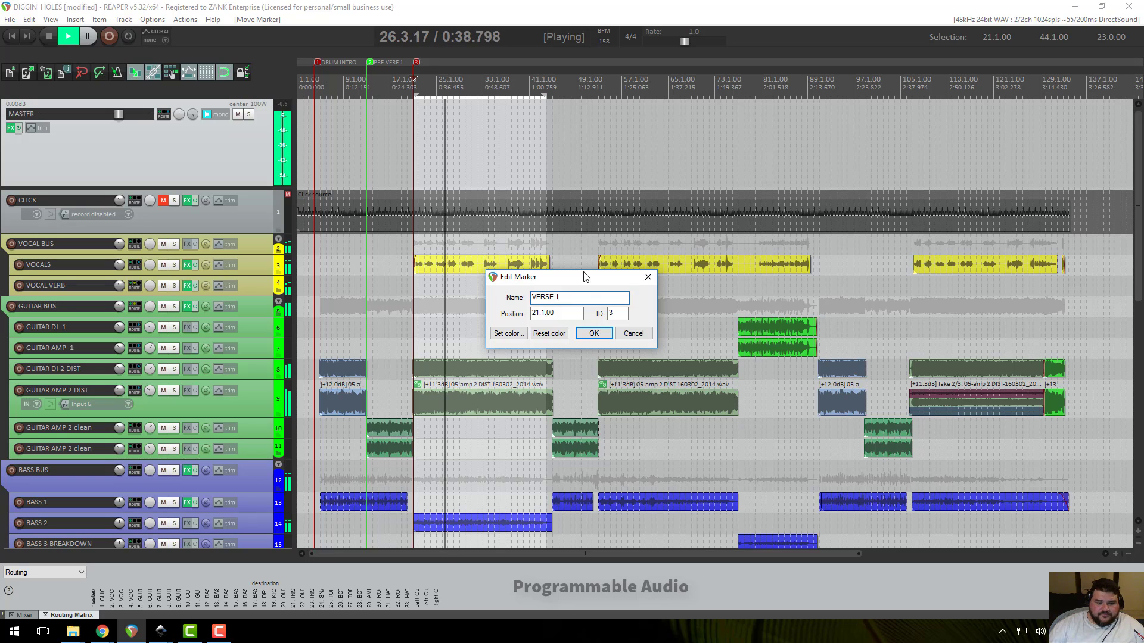
left_click(594, 333)
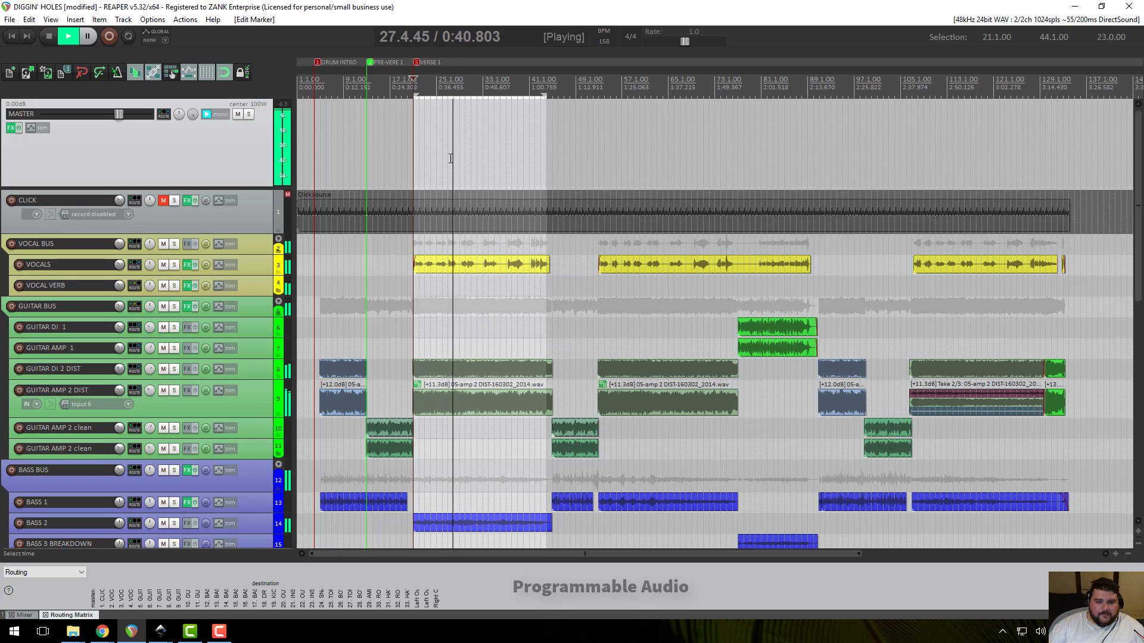
- Stop playback and make the VOCAL BUS and DRUM BUS tracks slightly taller
scroll(249, 304, "down", 1)
scroll(249, 304, "down", 7)
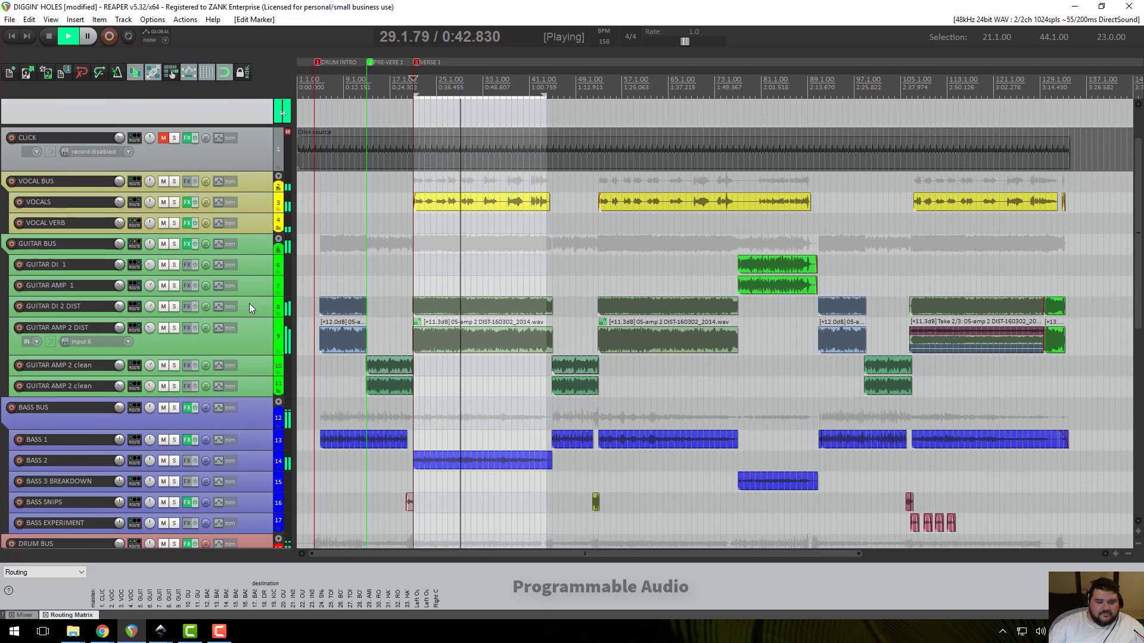
key("space")
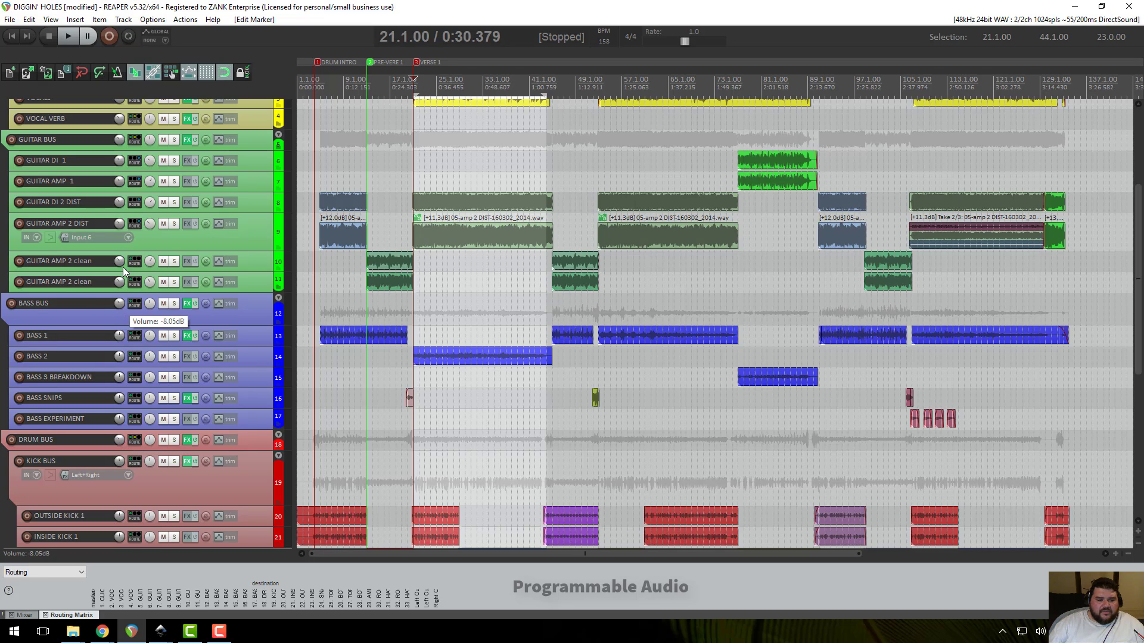
scroll(123, 264, "up", 3)
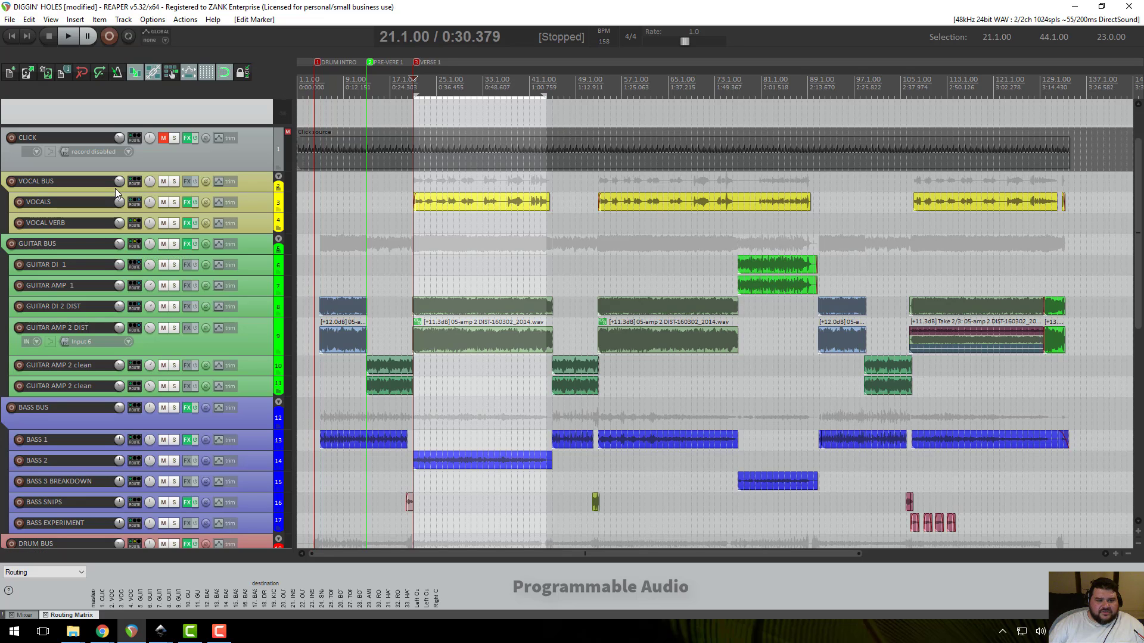
left_click_drag(113, 189, 113, 193)
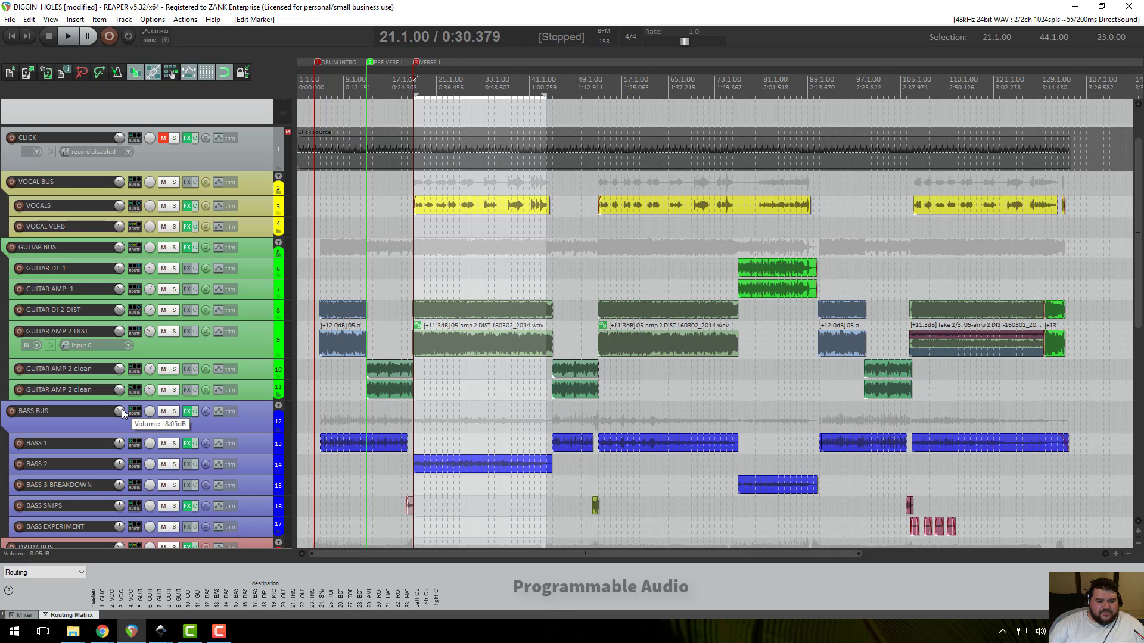
scroll(119, 429, "down", 3)
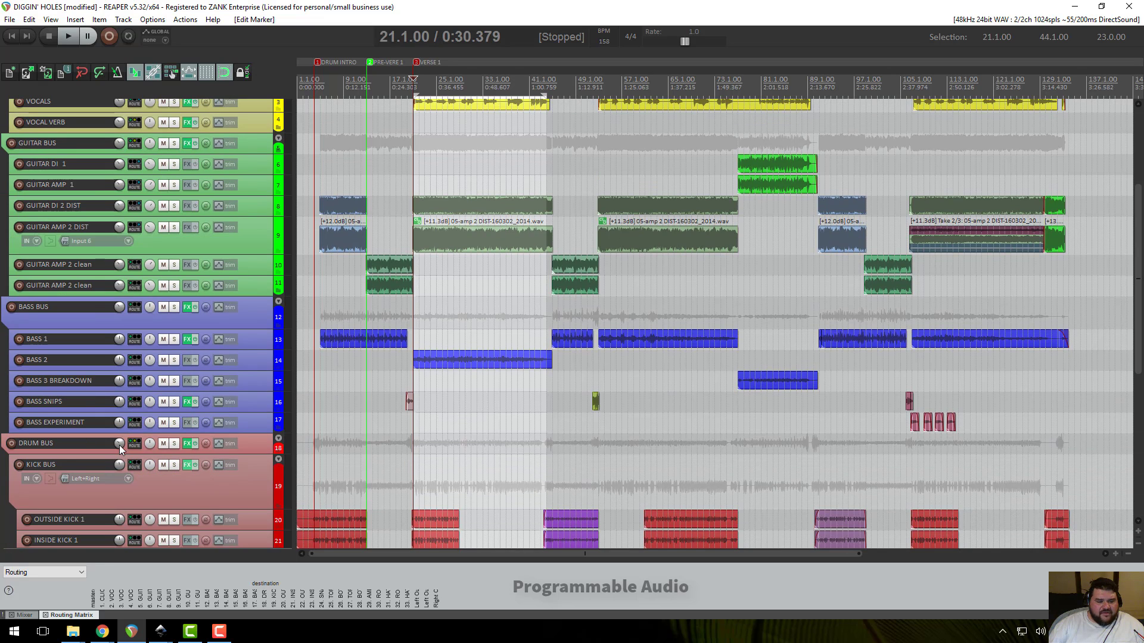
mouse_move(120, 449)
mouse_move(120, 309)
left_click_drag(125, 454, 122, 467)
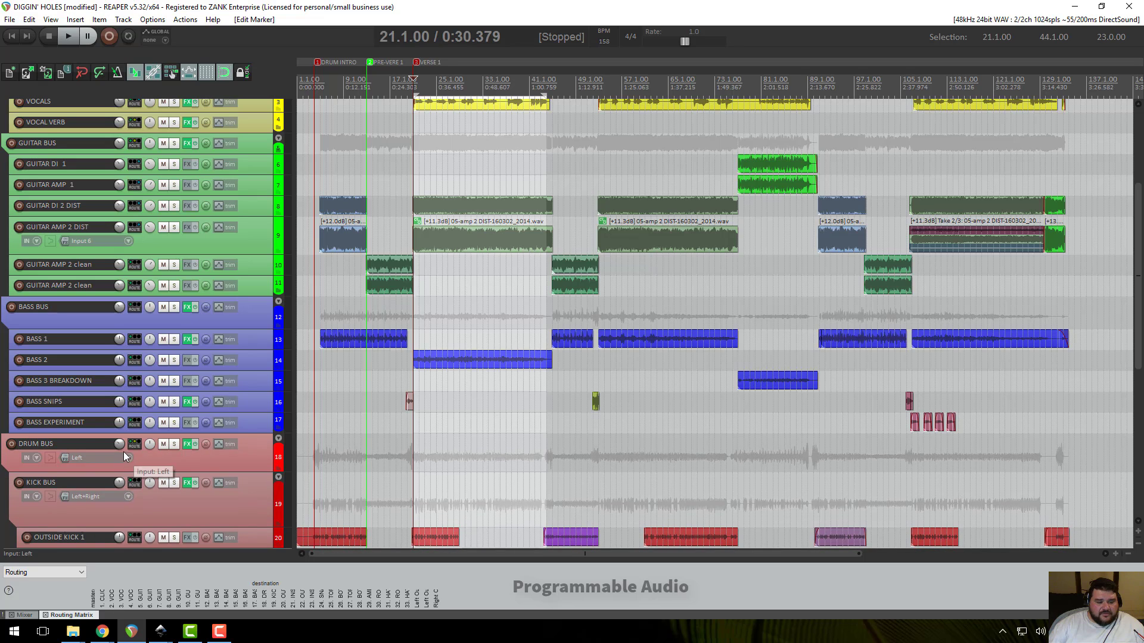
- Adjust the DRUM BUS track's volume slightly
mouse_move(120, 443)
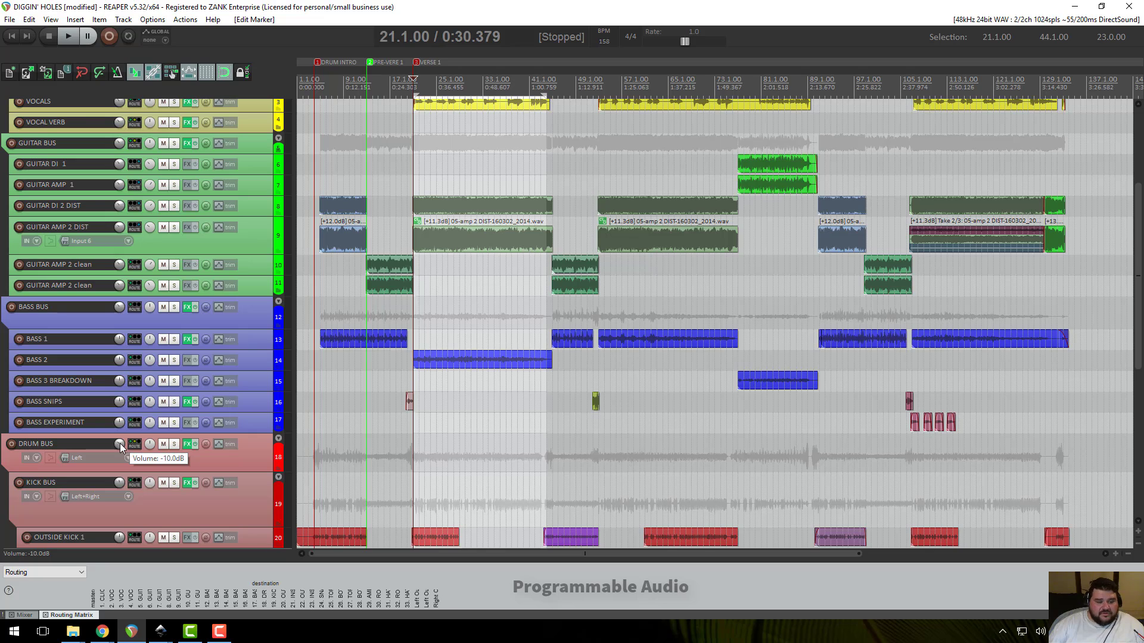
left_click_drag(120, 443, 120, 435)
left_click_drag(120, 434, 119, 434)
left_click_drag(120, 433, 120, 434)
- Select the BASS BUS track and make it slightly taller
left_click(128, 324)
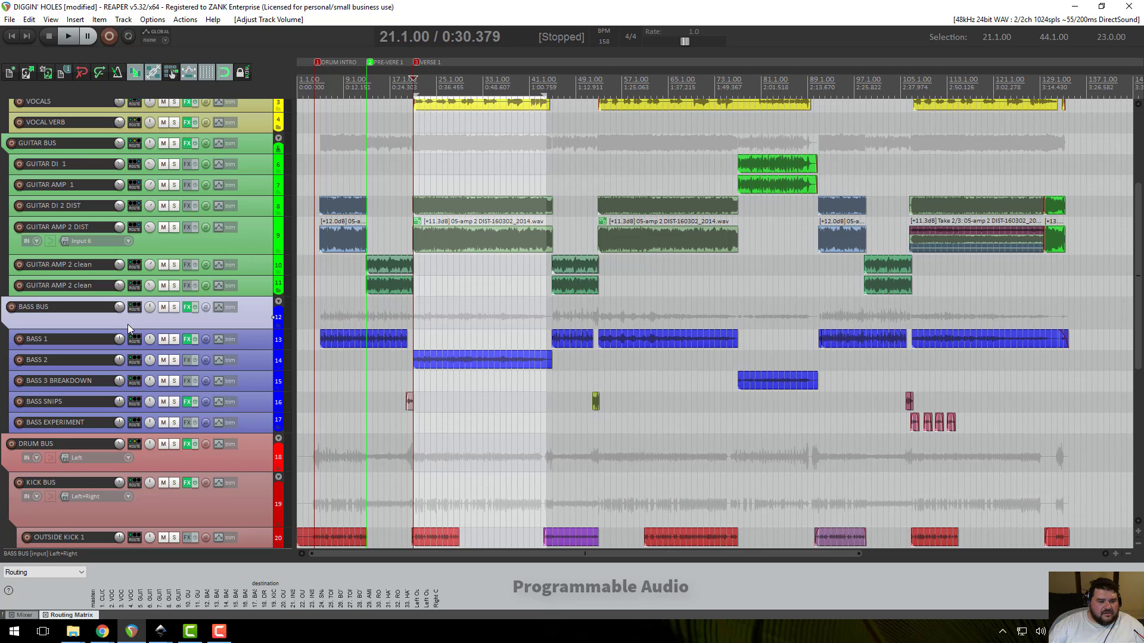
scroll(125, 327, "up", 3)
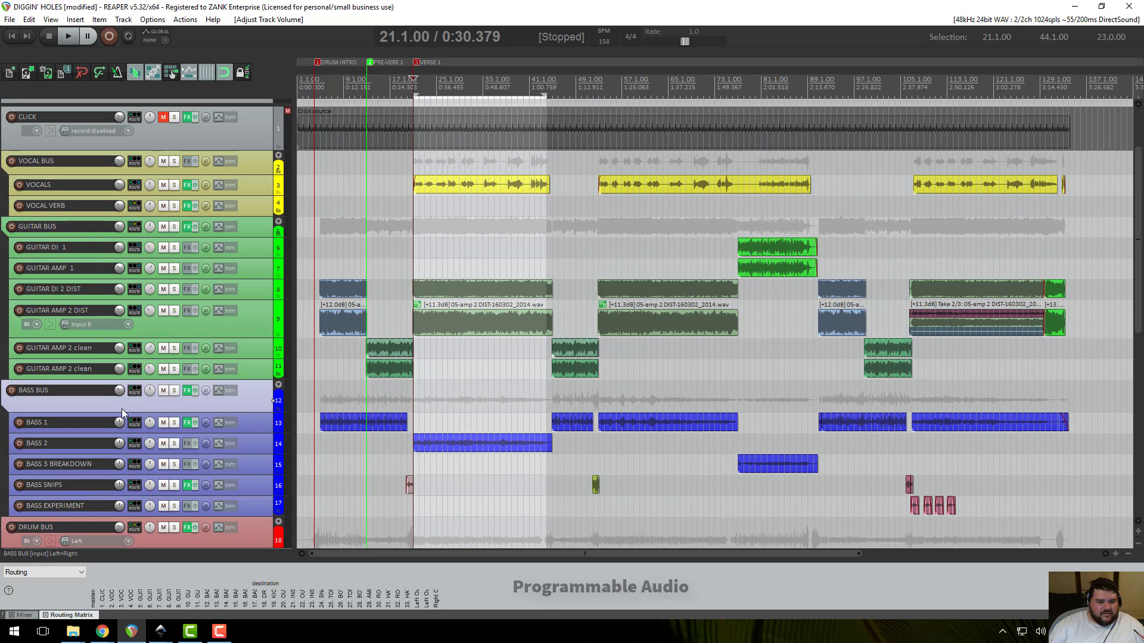
mouse_move(121, 411)
left_mouse_down()
mouse_move(122, 436)
mouse_move(125, 406)
mouse_move(122, 415)
left_mouse_up()
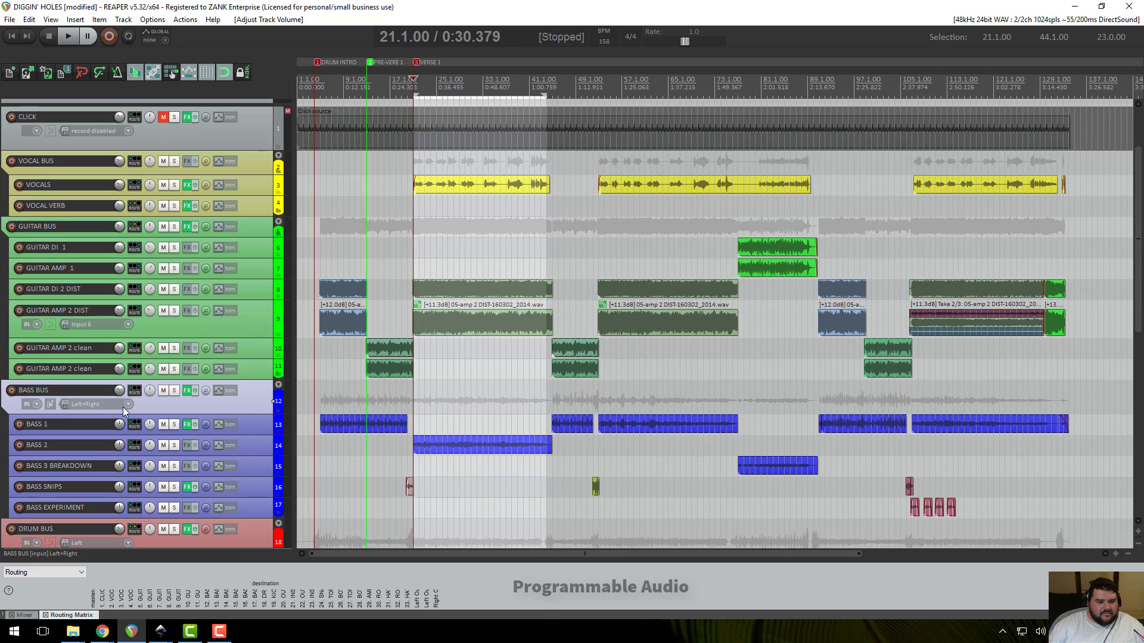
- Check the BASS BUS, GUITAR BUS and VOCAL BUS volume values, and play the verse briefly
mouse_move(117, 392)
mouse_move(120, 228)
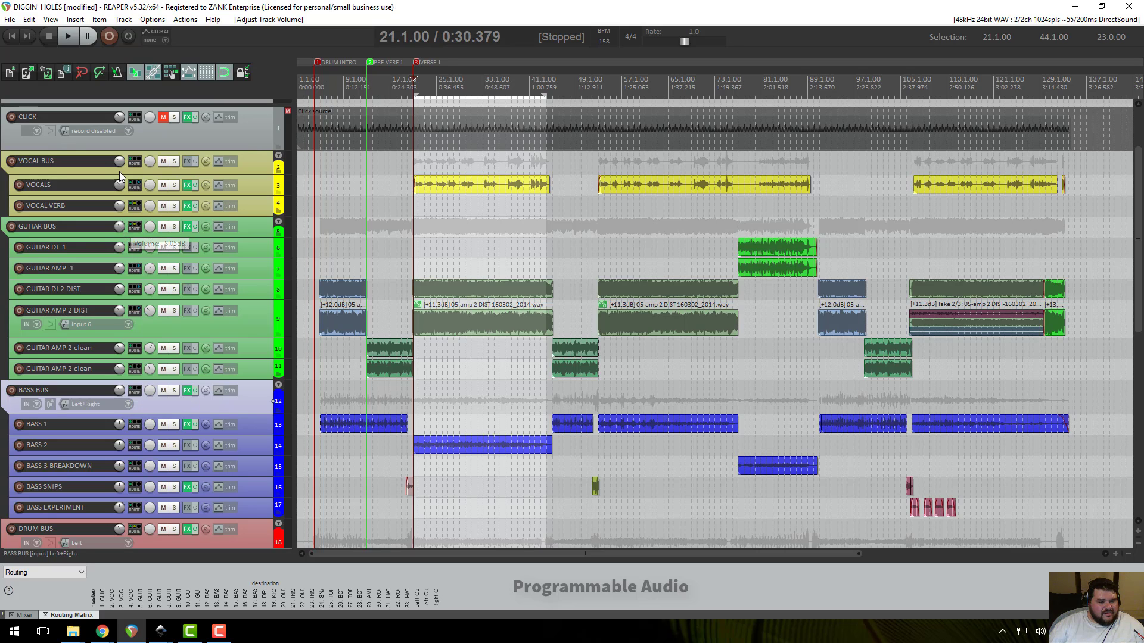
mouse_move(119, 166)
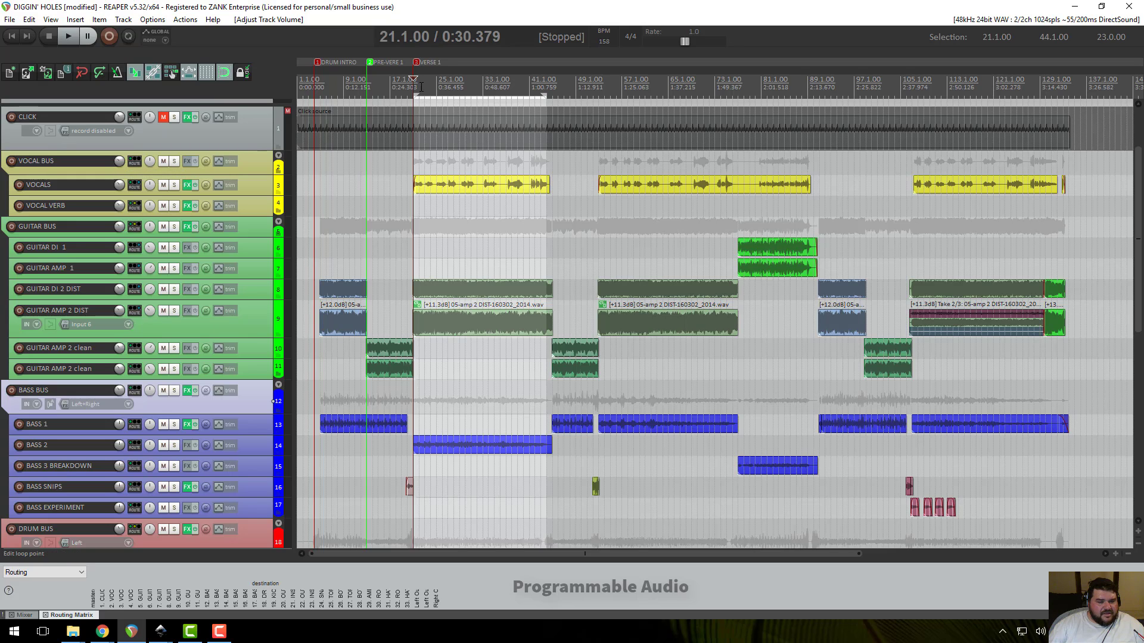
key("space")
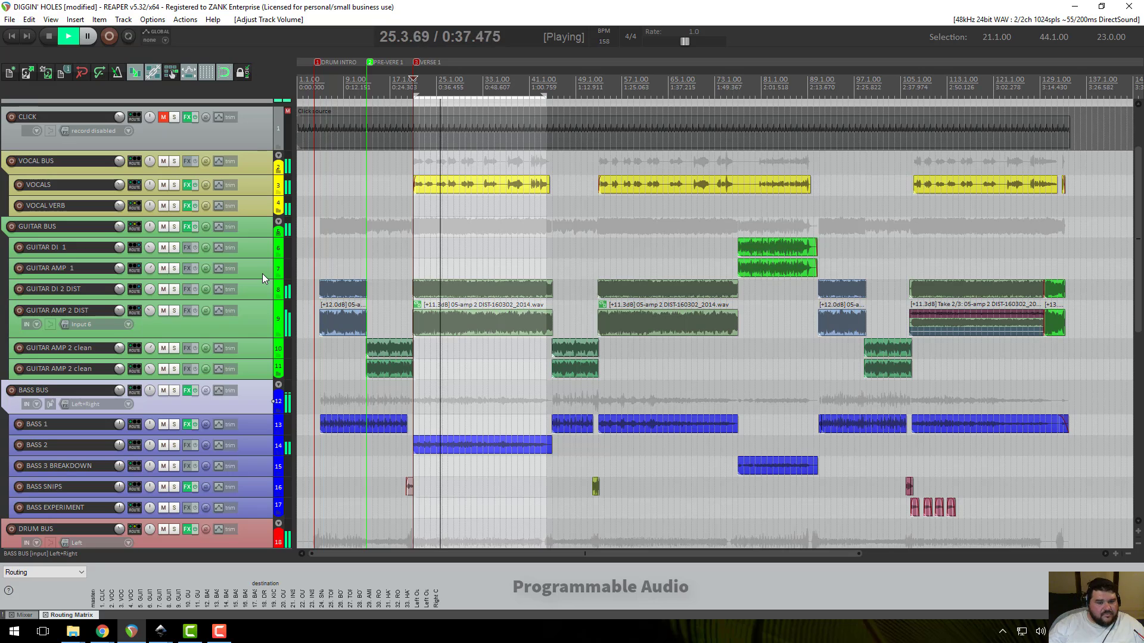
key("space")
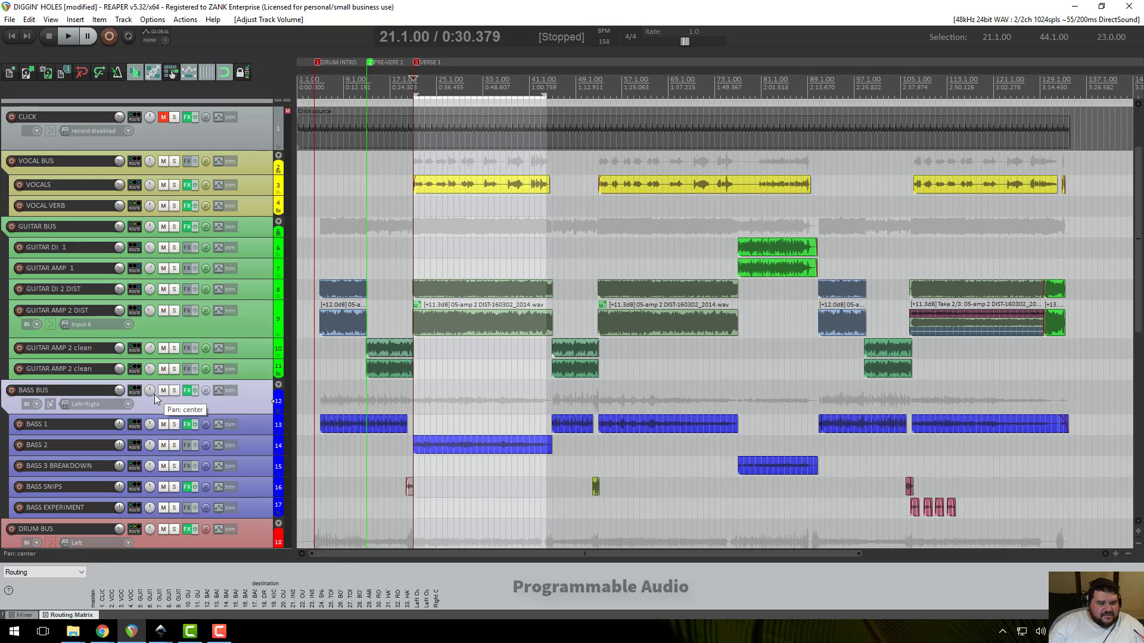
- Adjust the VOCAL BUS and GUITAR BUS volumes together, trying -12.5 dB on the VOCAL BUS, and play back the verse
scroll(162, 391, "up", 1)
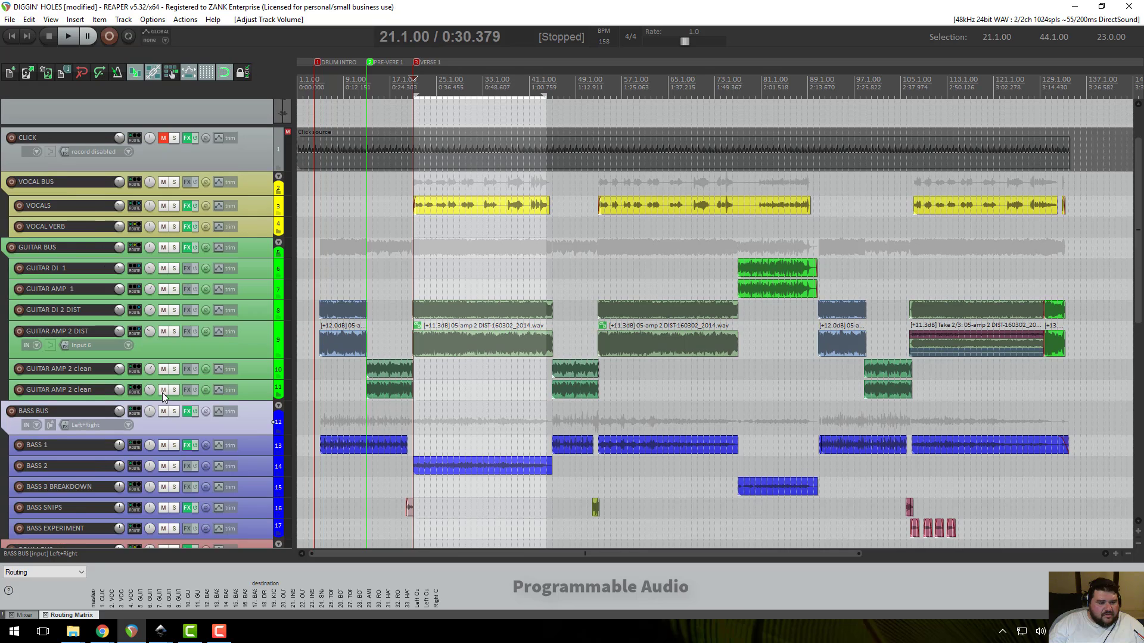
mouse_move(121, 187)
left_click(259, 247)
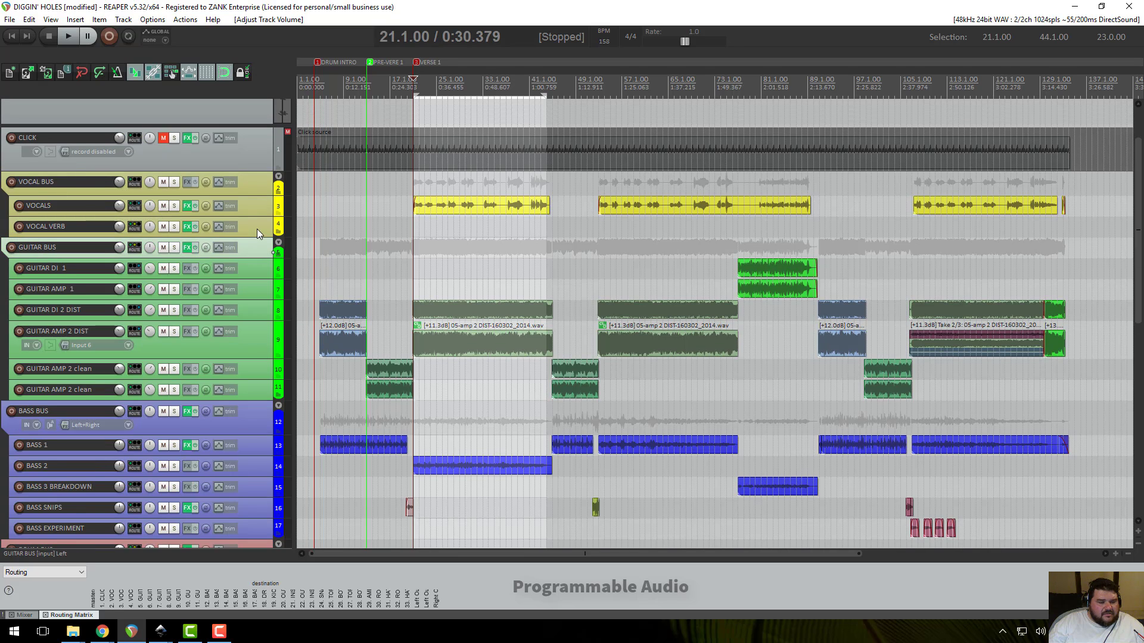
left_click(259, 186, "ctrl")
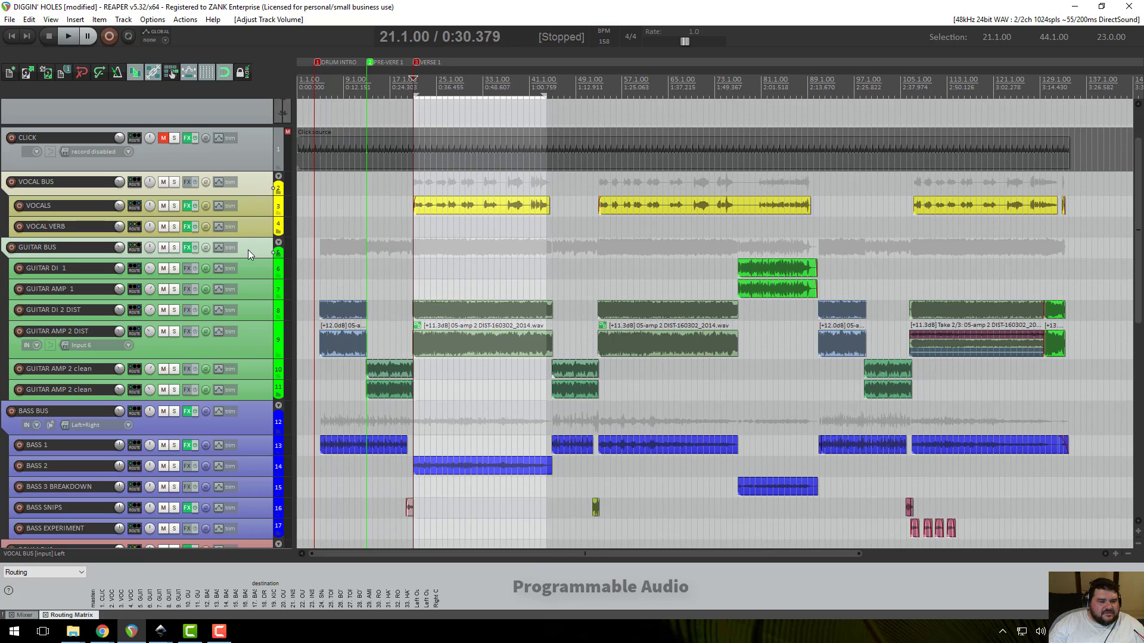
left_click(257, 182)
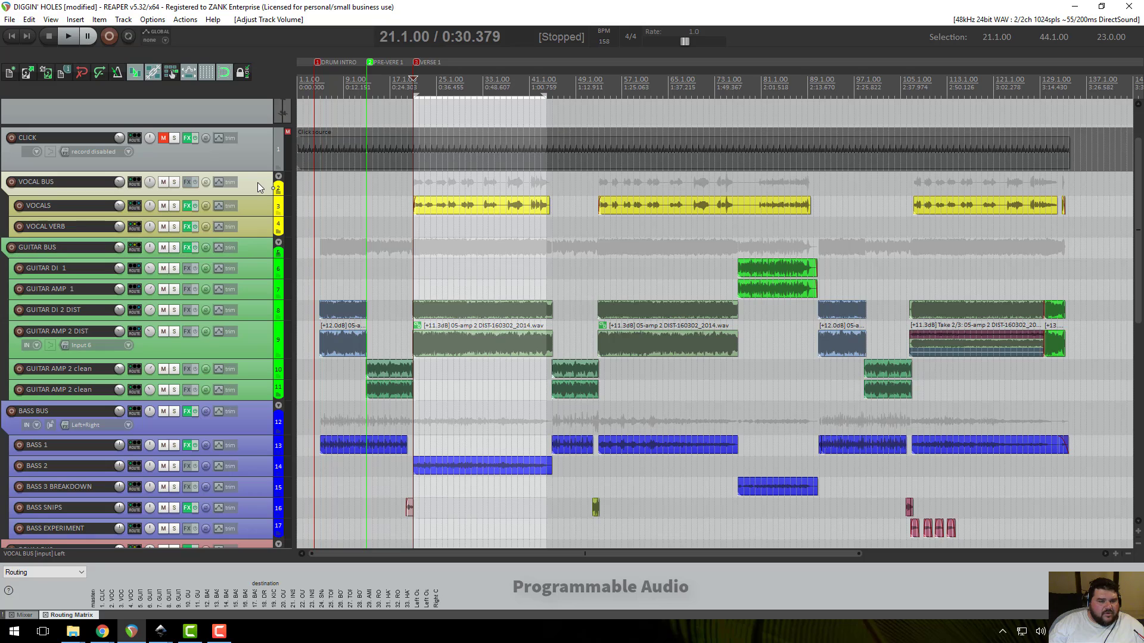
left_click(259, 247, "ctrl")
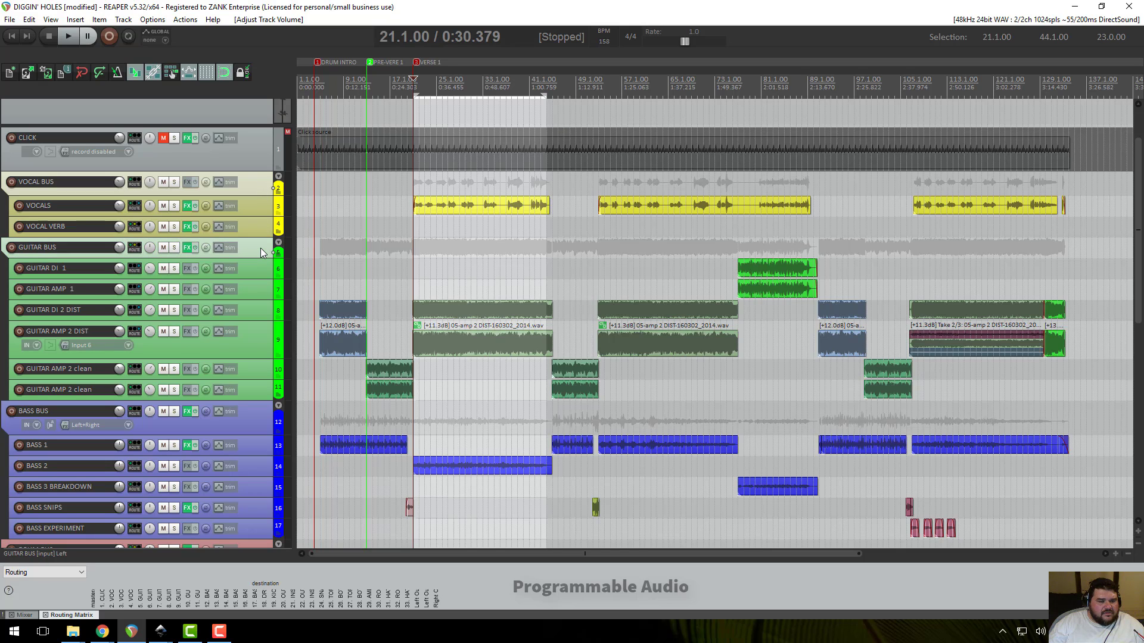
mouse_move(119, 250)
mouse_move(121, 185)
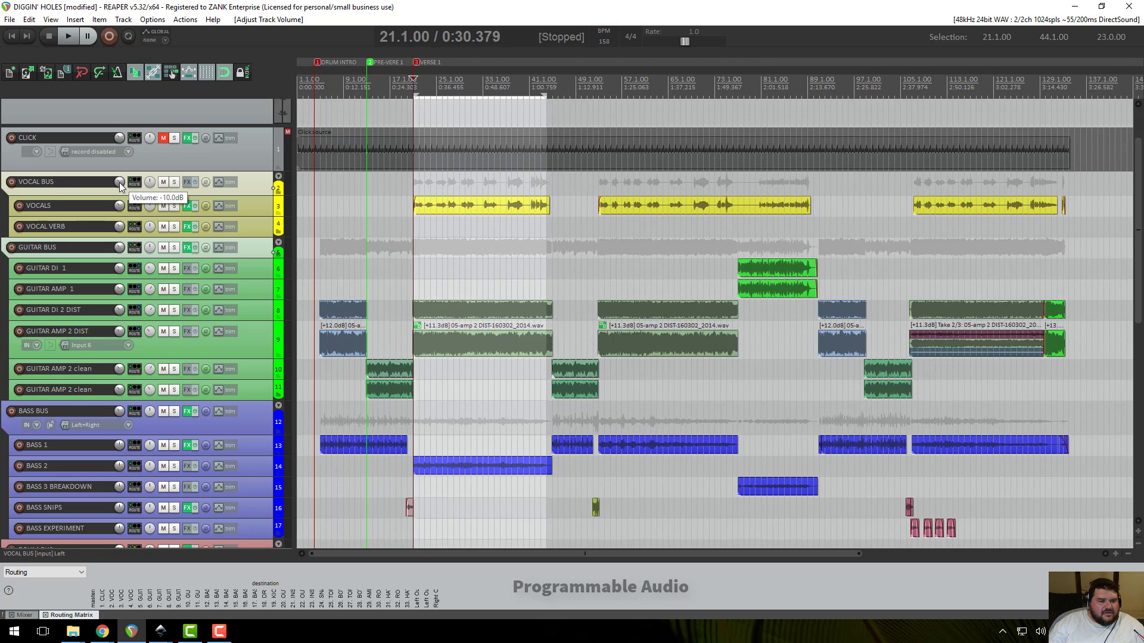
scroll(120, 182, "down", 1)
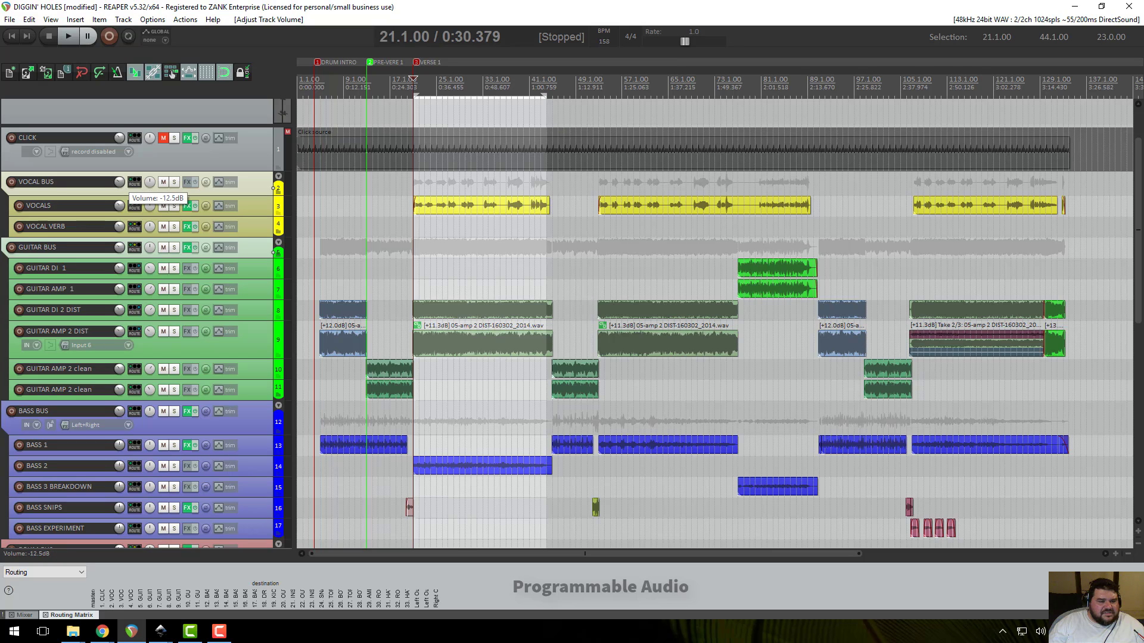
scroll(119, 182, "up", 1)
scroll(119, 182, "up", 1)
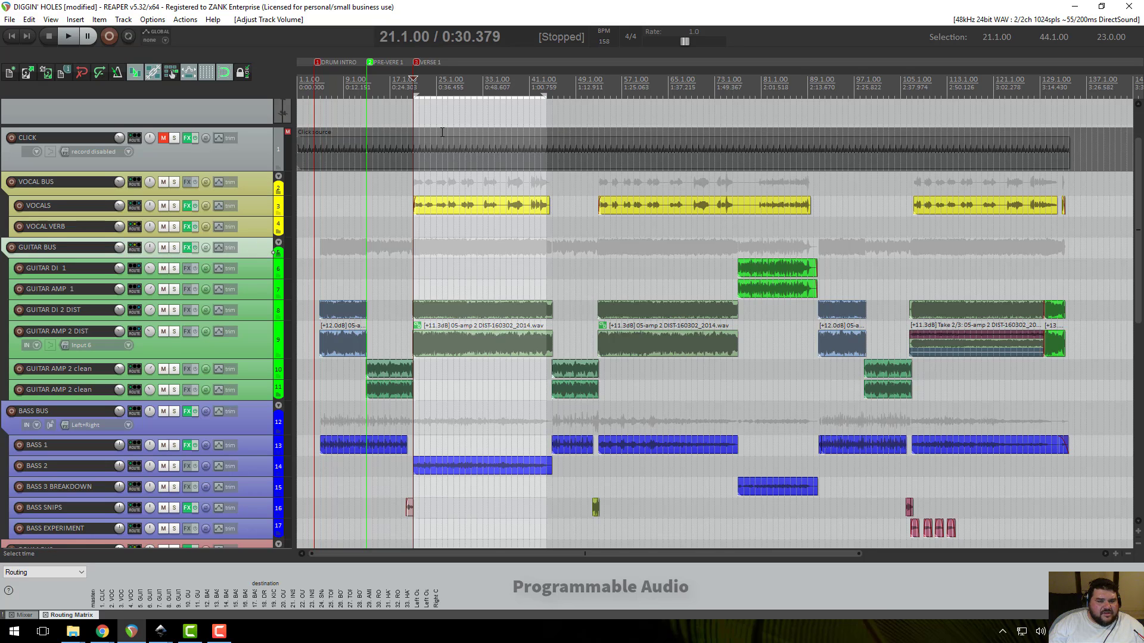
key("space")
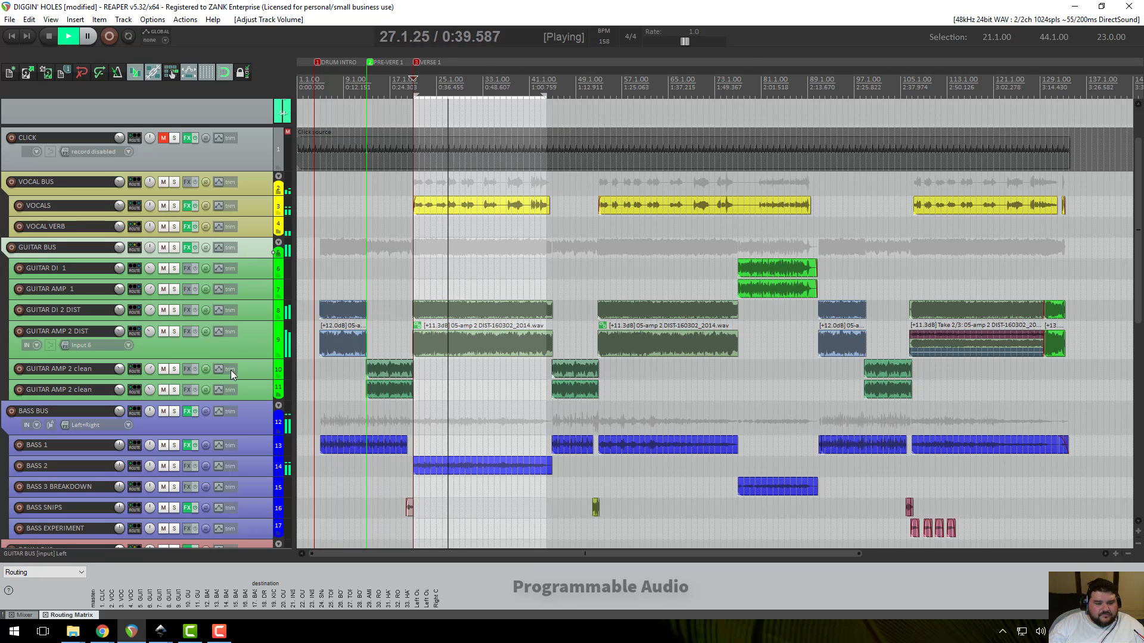
- Stop playback and review the ReaEQ settings on the BASS BUS track
key("space")
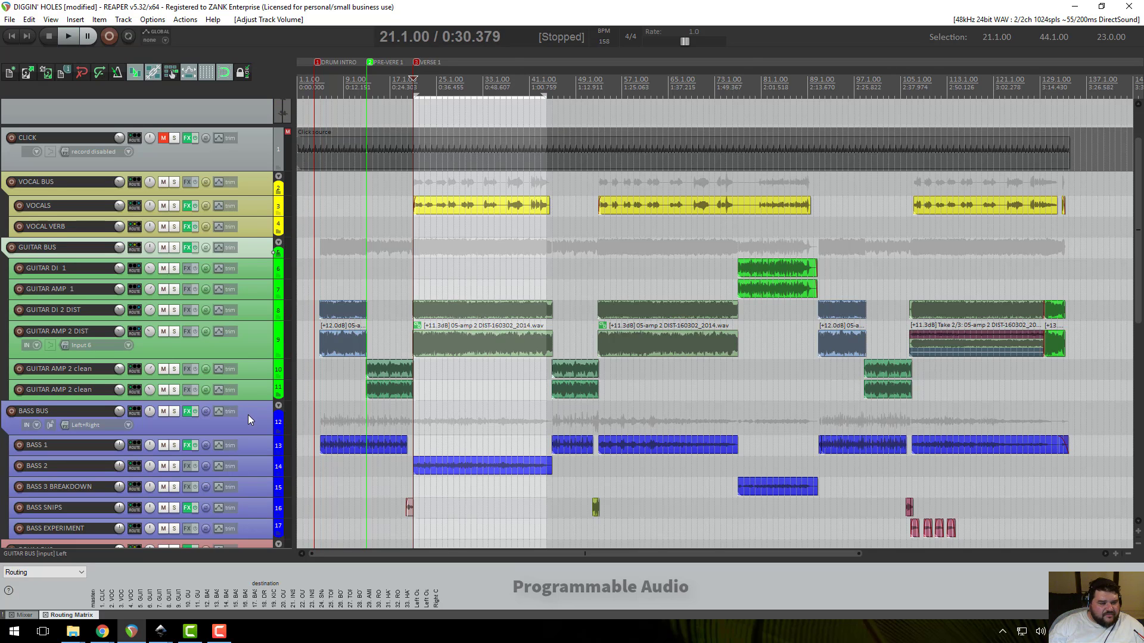
scroll(248, 414, "down", 3)
left_click(156, 364)
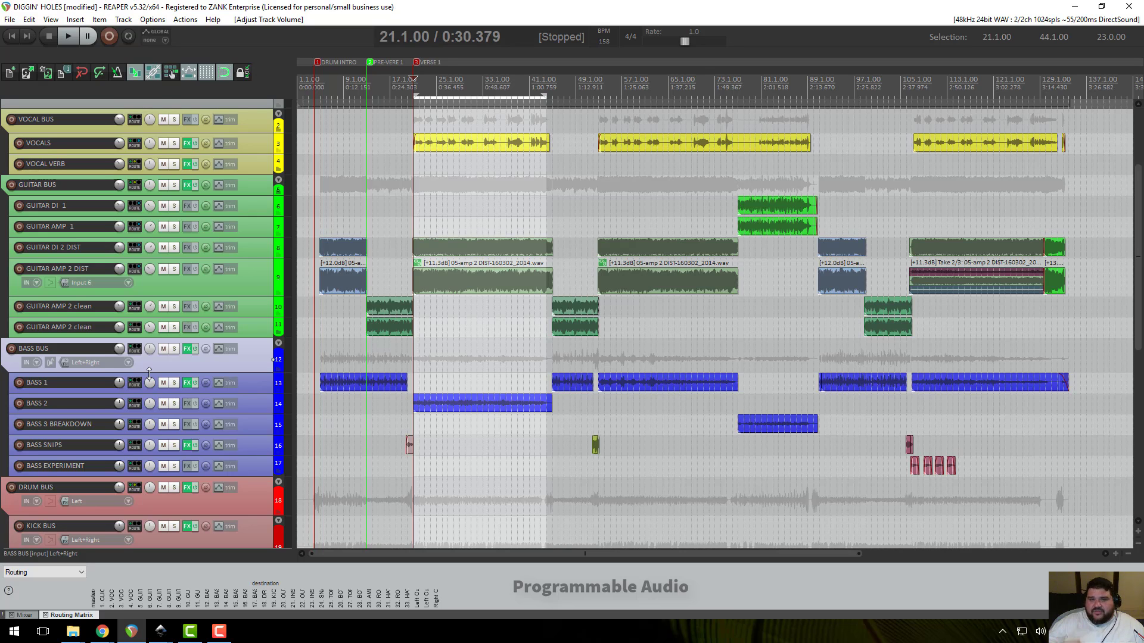
left_click(187, 350)
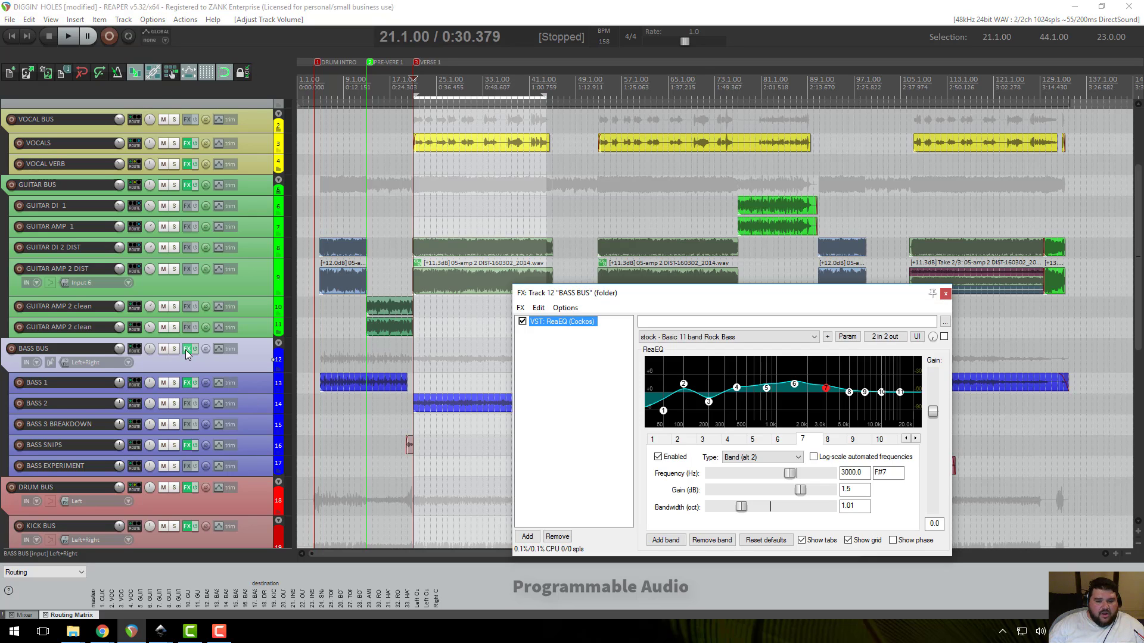
left_click(951, 285)
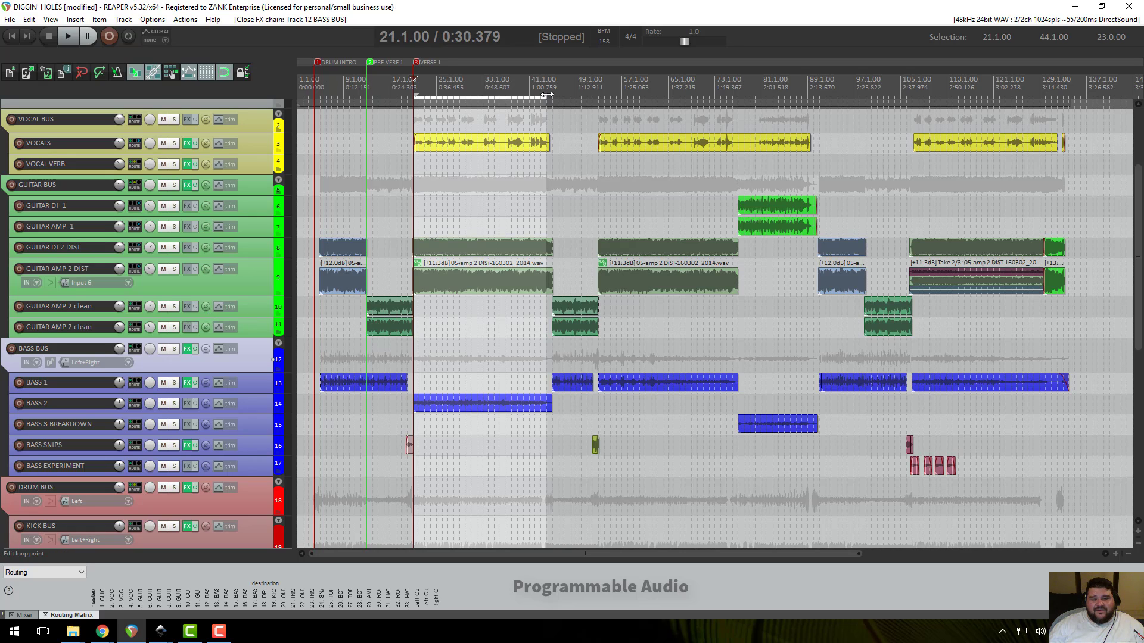
- Extend the time selection's end to 45.1.00 and adjust the BASS BUS track's volume slightly
left_click_drag(547, 94, 552, 96)
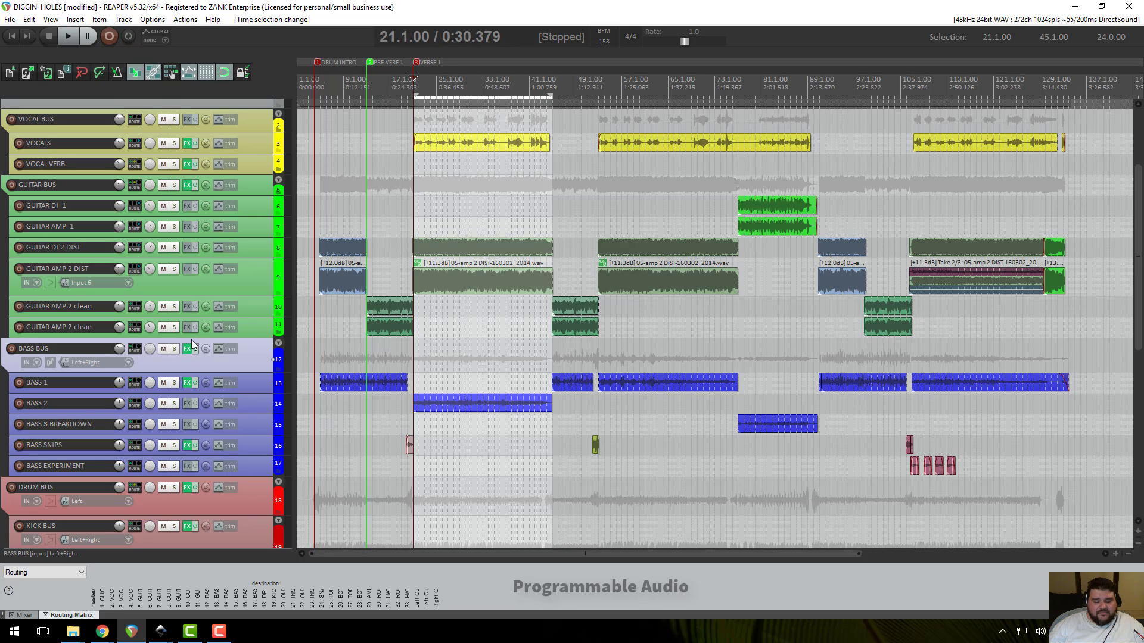
scroll(233, 310, "down", 3)
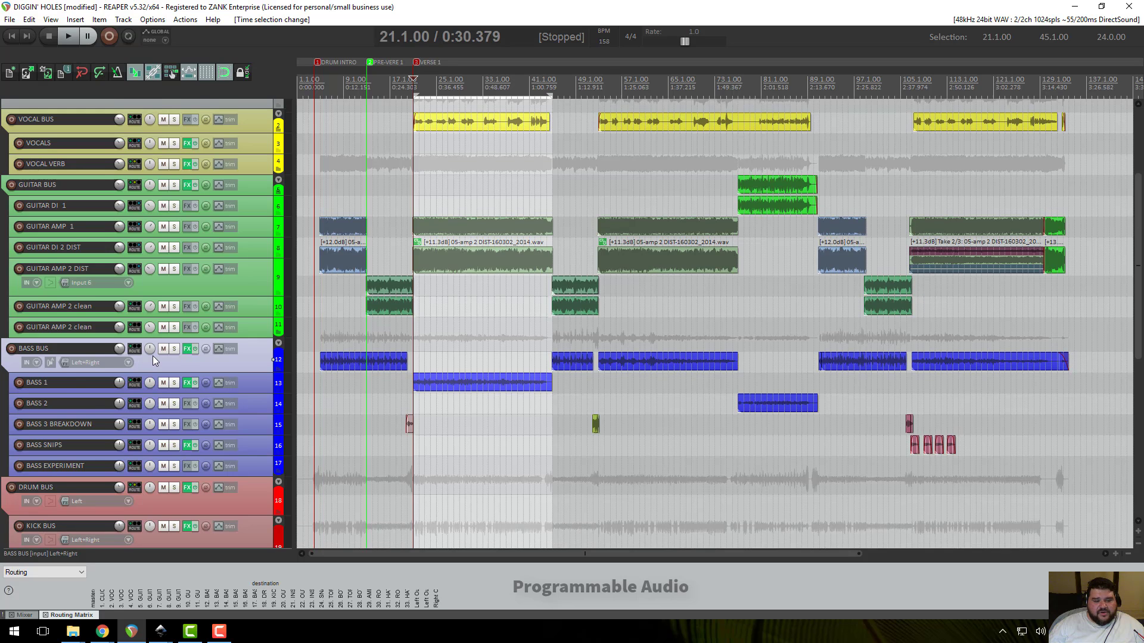
mouse_move(120, 267)
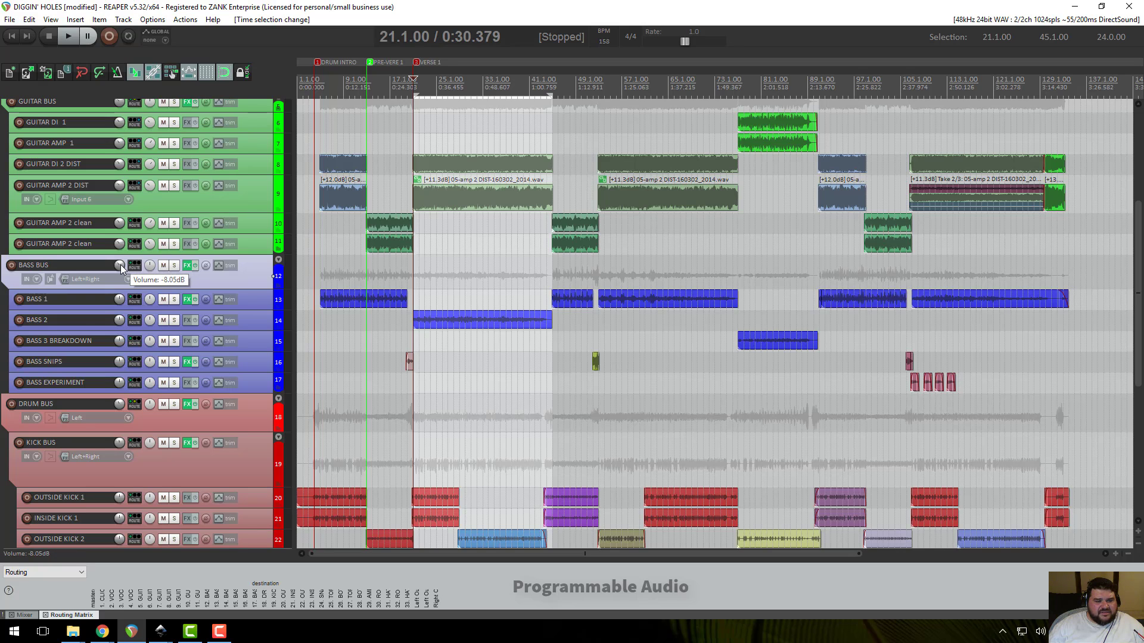
left_click_drag(122, 269, 122, 265)
left_click_drag(121, 265, 121, 265)
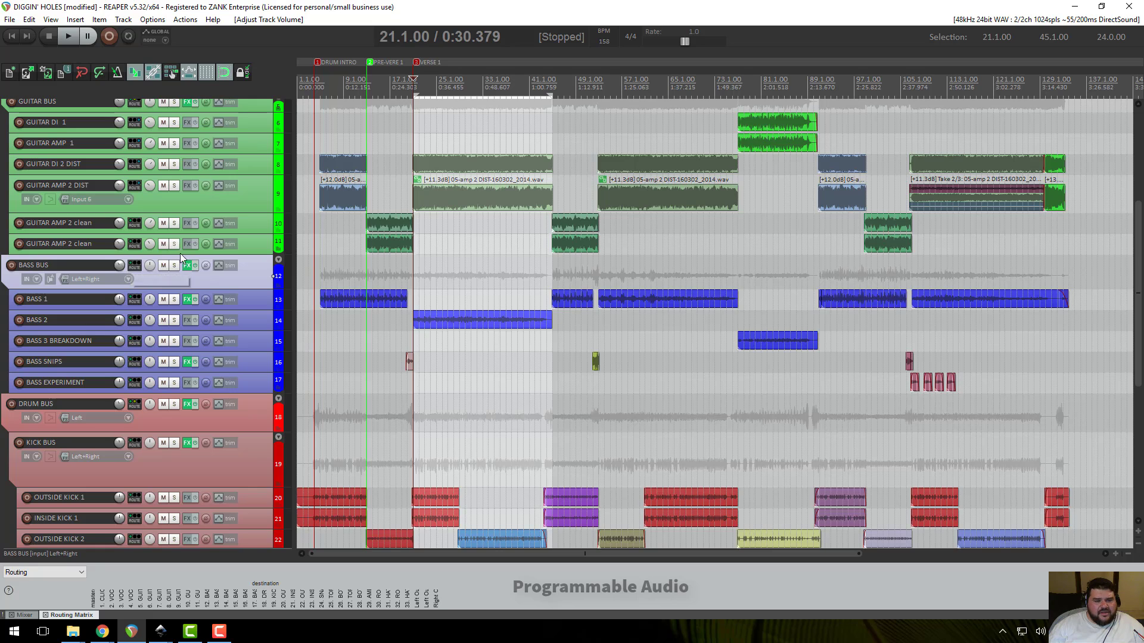
- Play the verse, soloing the BASS BUS briefly to compare it with the full mix
scroll(180, 253, "up", 3)
scroll(180, 244, "up", 4)
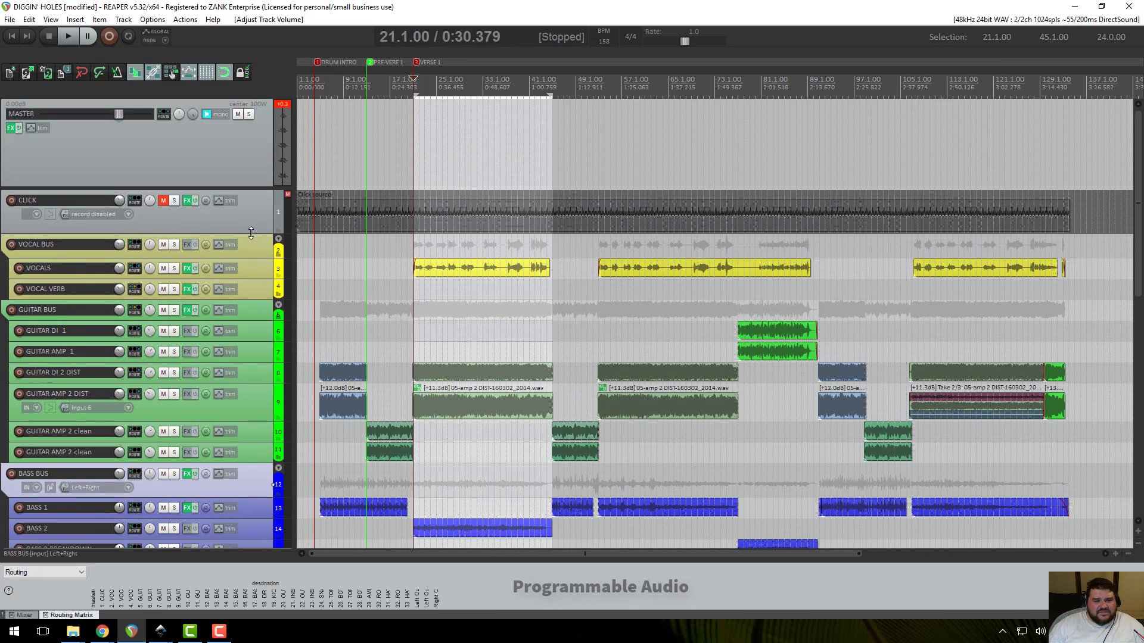
left_click(259, 221)
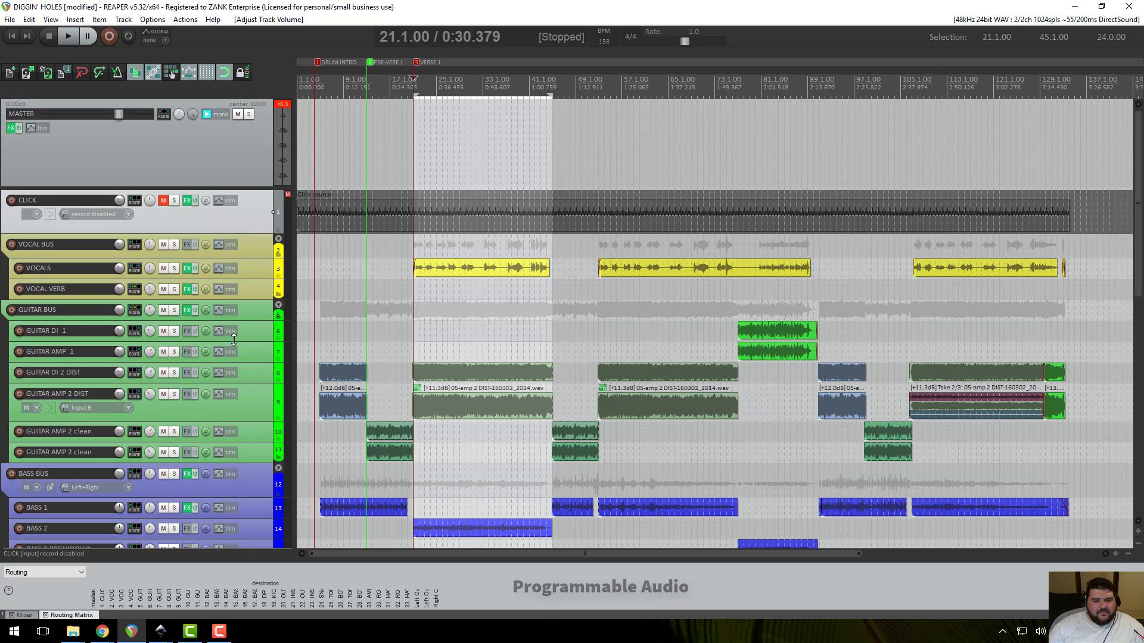
scroll(234, 340, "down", 3)
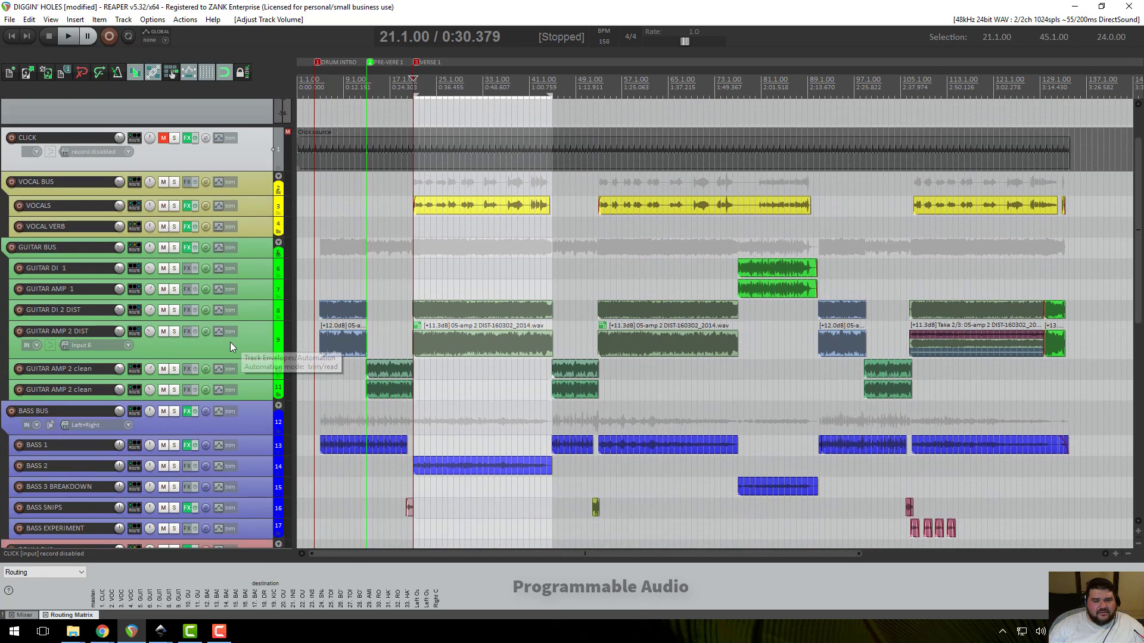
scroll(230, 347, "up", 3)
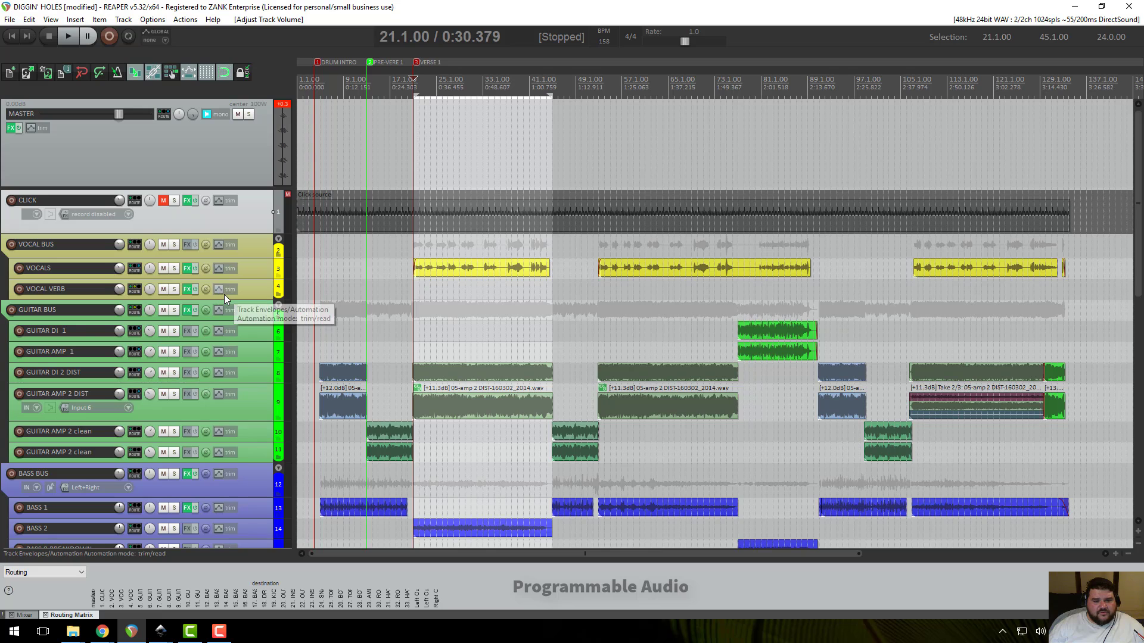
key("space")
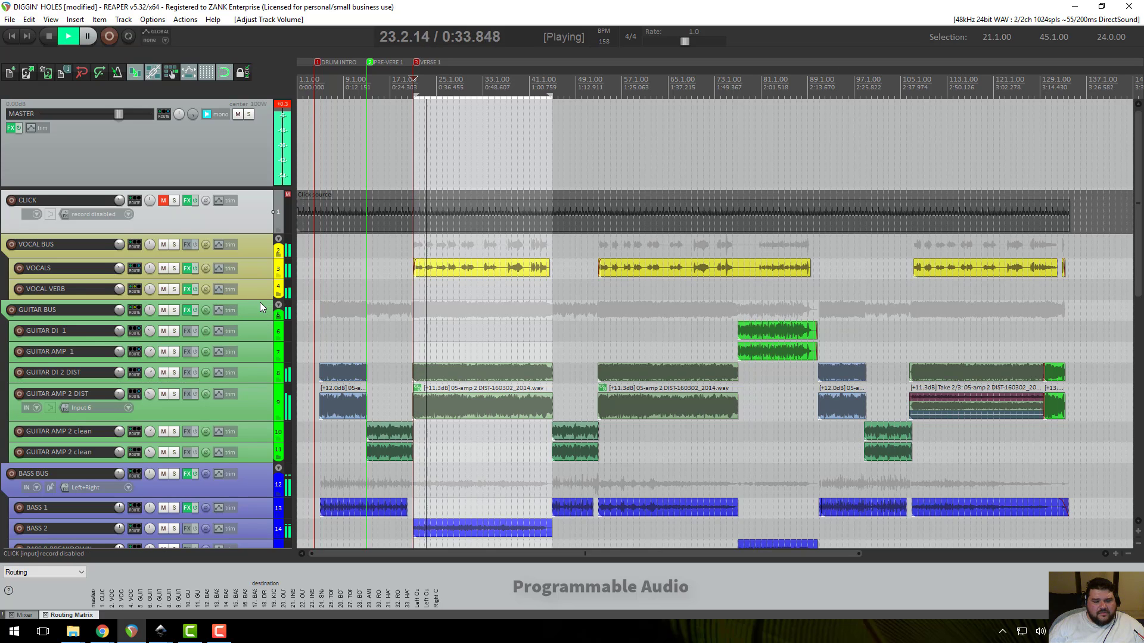
scroll(250, 316, "down", 2)
left_click(177, 433)
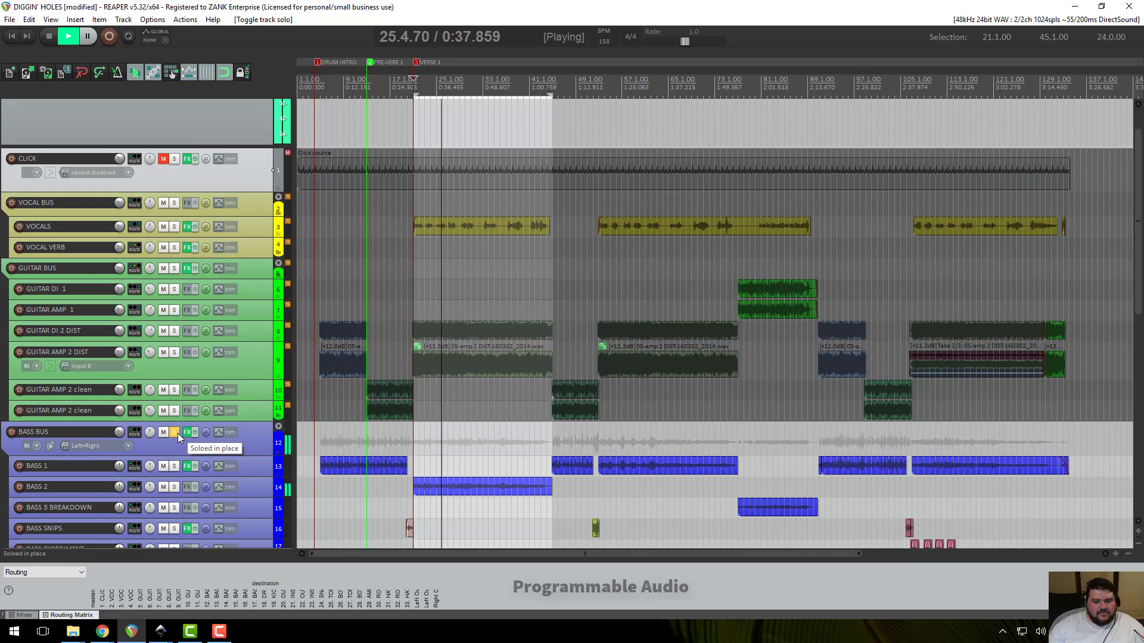
left_click(177, 433)
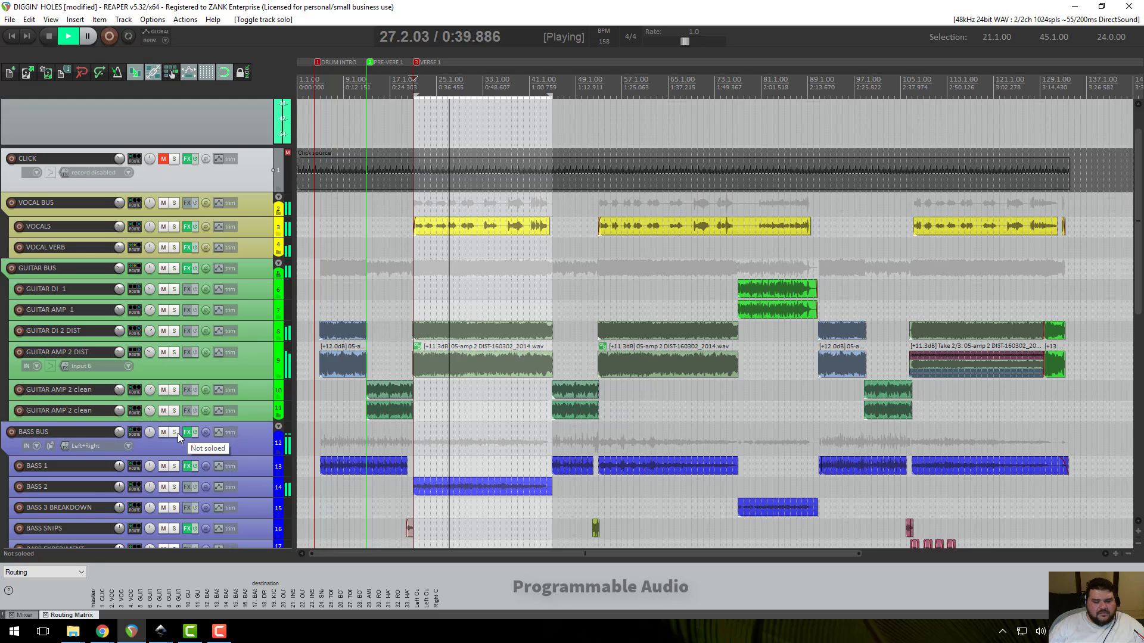
scroll(178, 434, "down", 6)
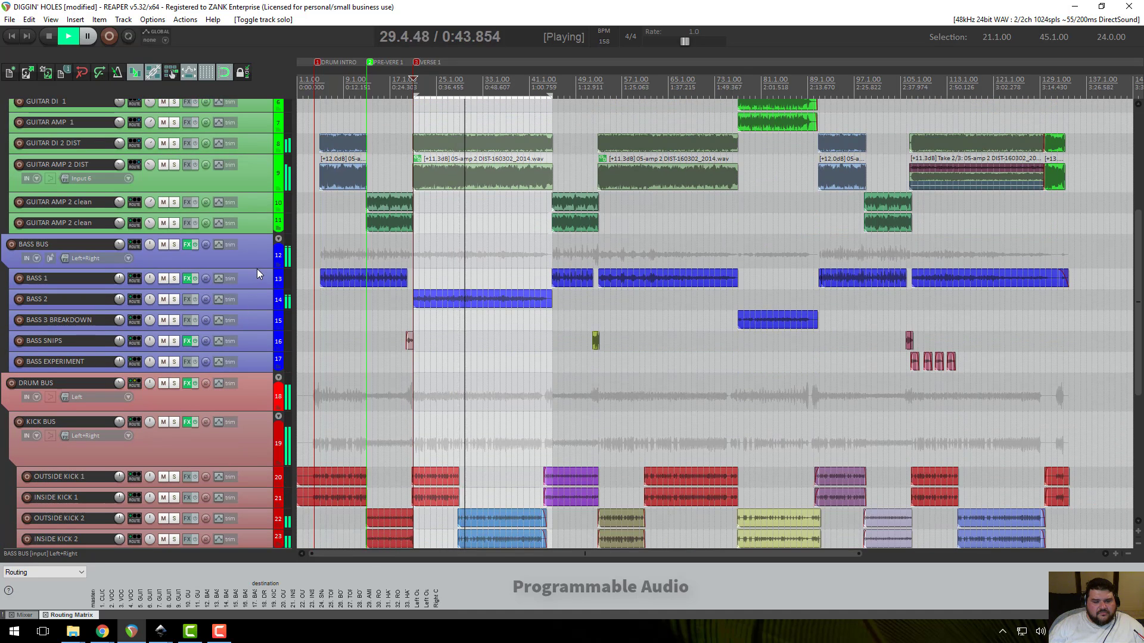
key("space")
- Switch the master track from mono back to stereo and play back the verse
scroll(256, 269, "up", 3)
scroll(256, 268, "up", 4)
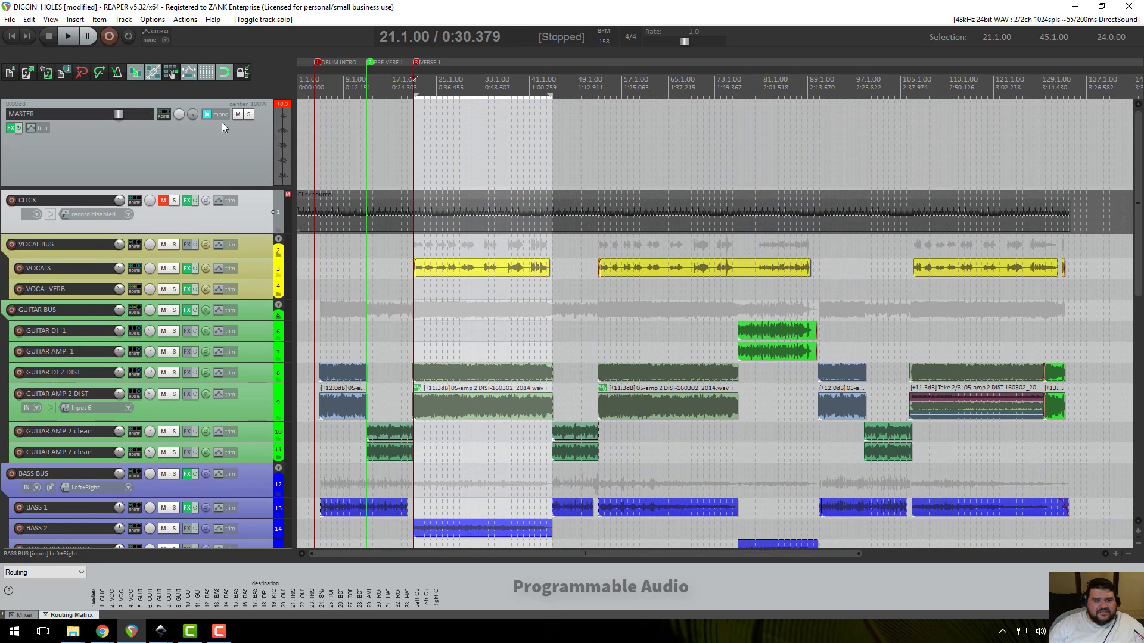
left_click(210, 115)
key("space")
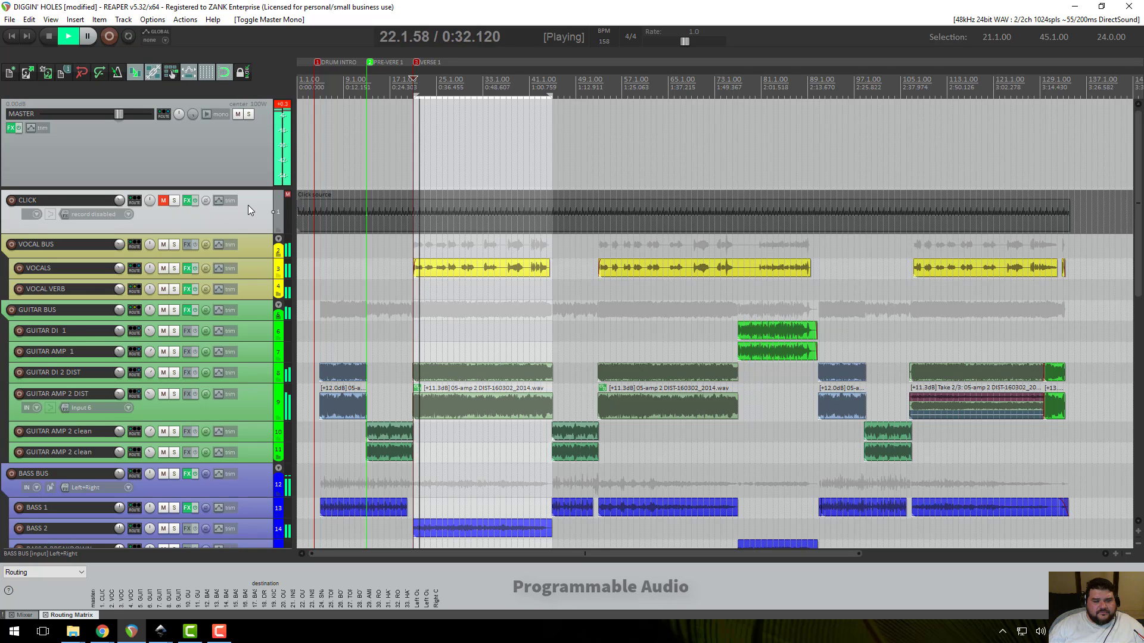
scroll(248, 408, "down", 5)
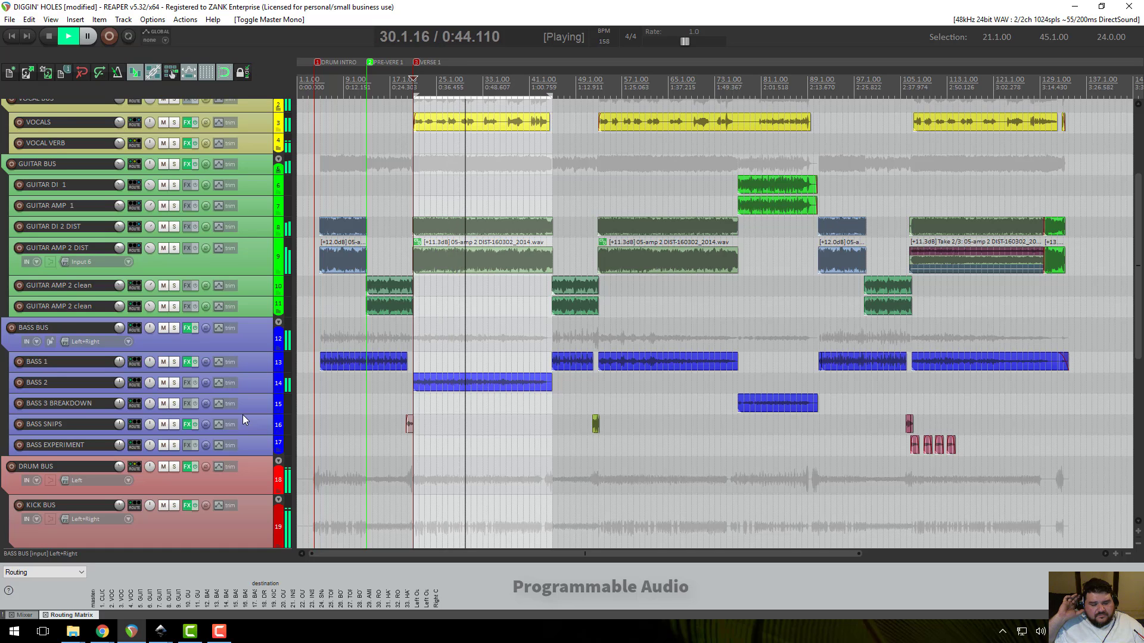
key("space")
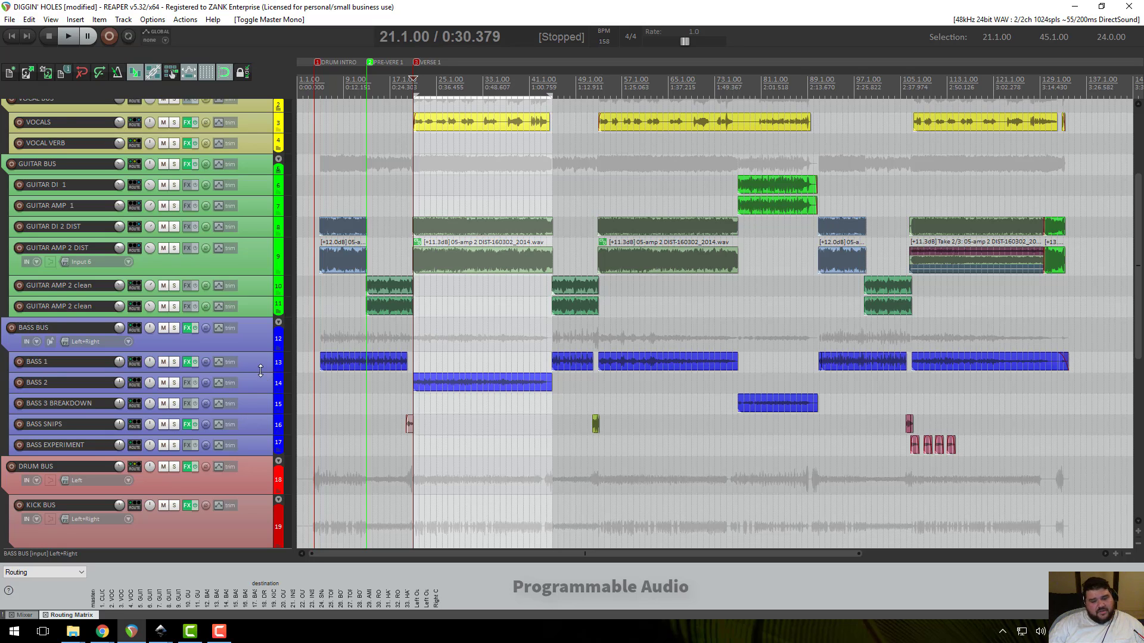
- Play from several positions between bars 28 and 31 to locate where the chorus starts
left_click(507, 88)
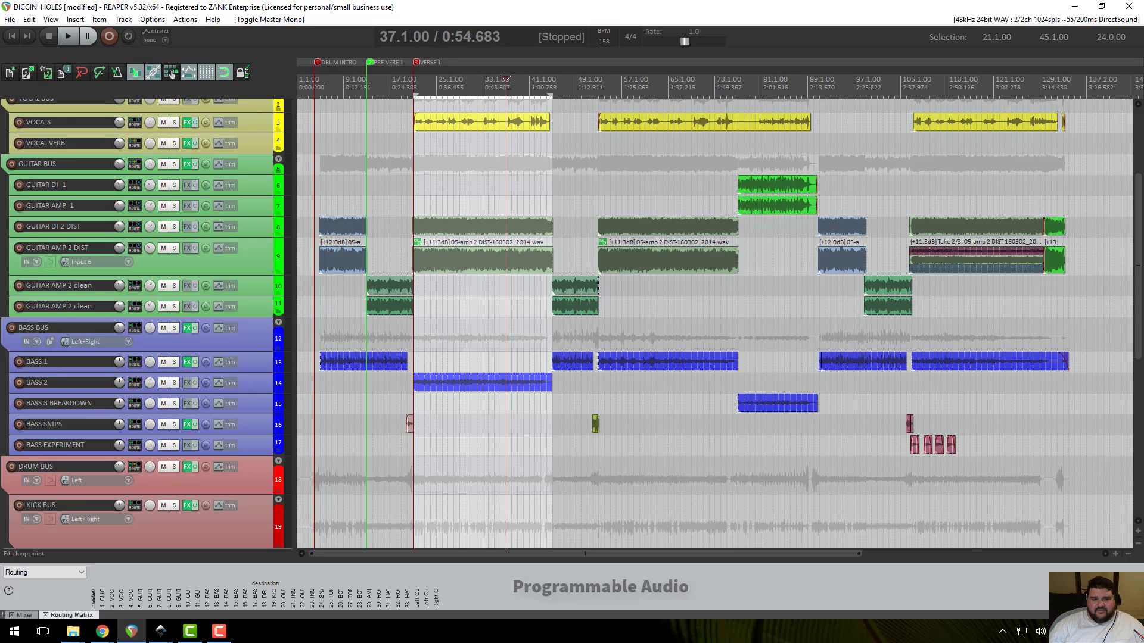
left_click(470, 85)
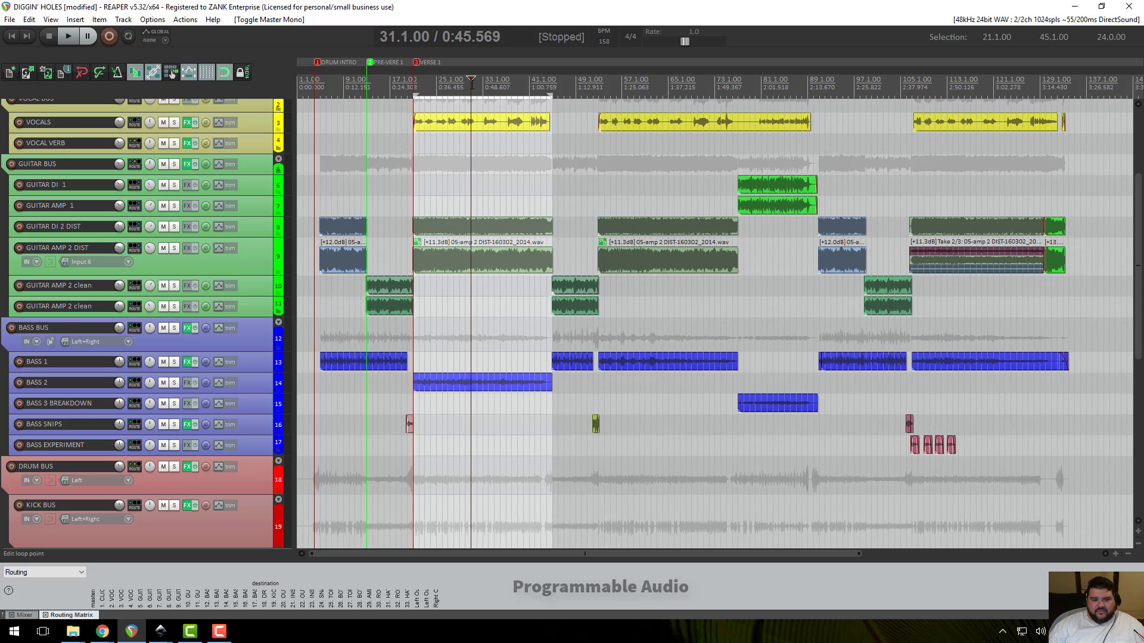
key("space")
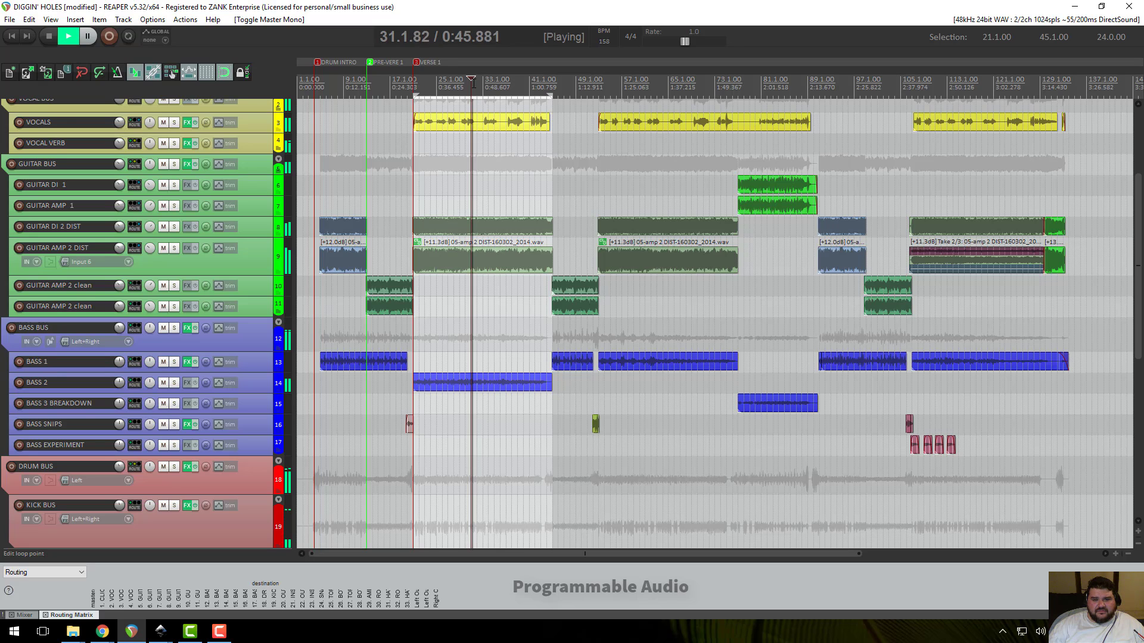
key("space")
left_click(461, 87)
key("space")
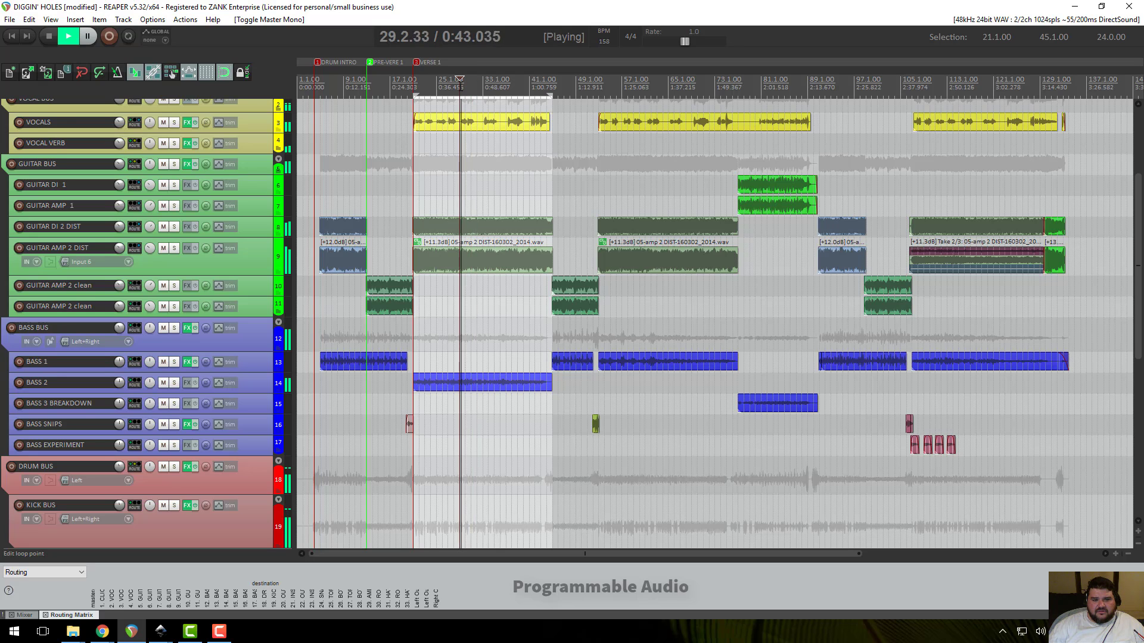
left_click(454, 86)
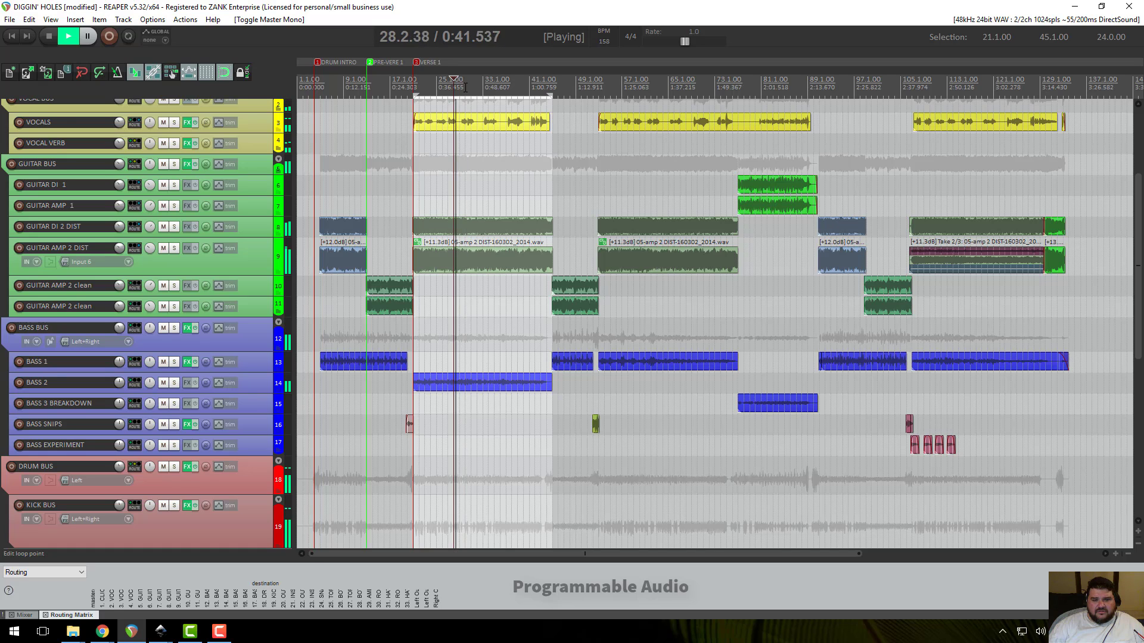
key("space")
- Add a marker at 29.1.00, name it CHORUS and colour it orange
left_click(460, 85)
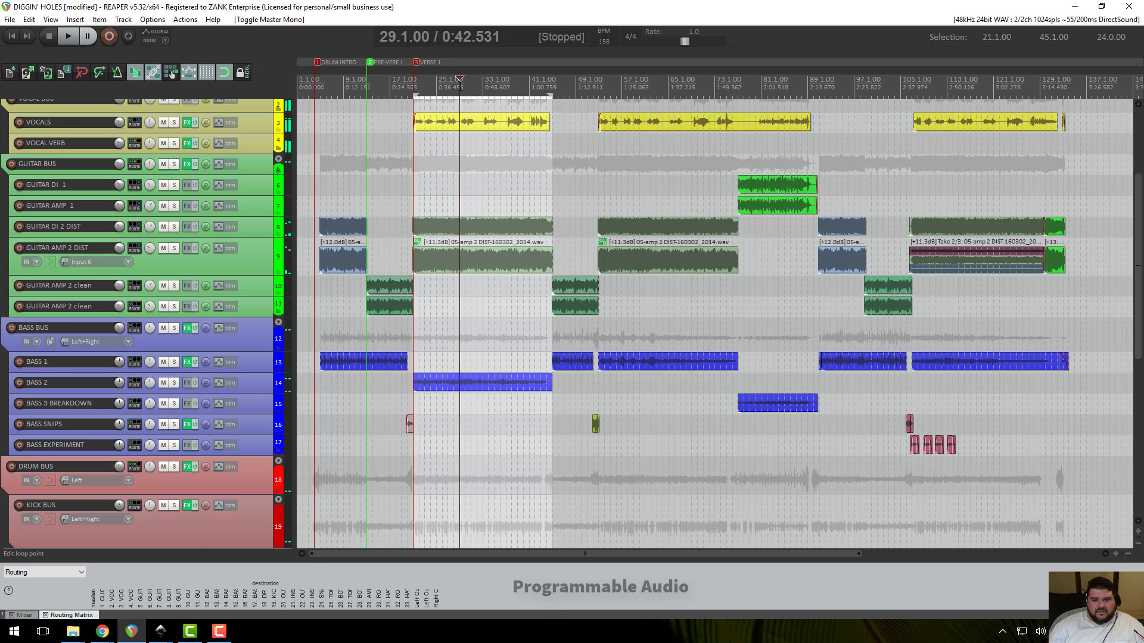
key("m")
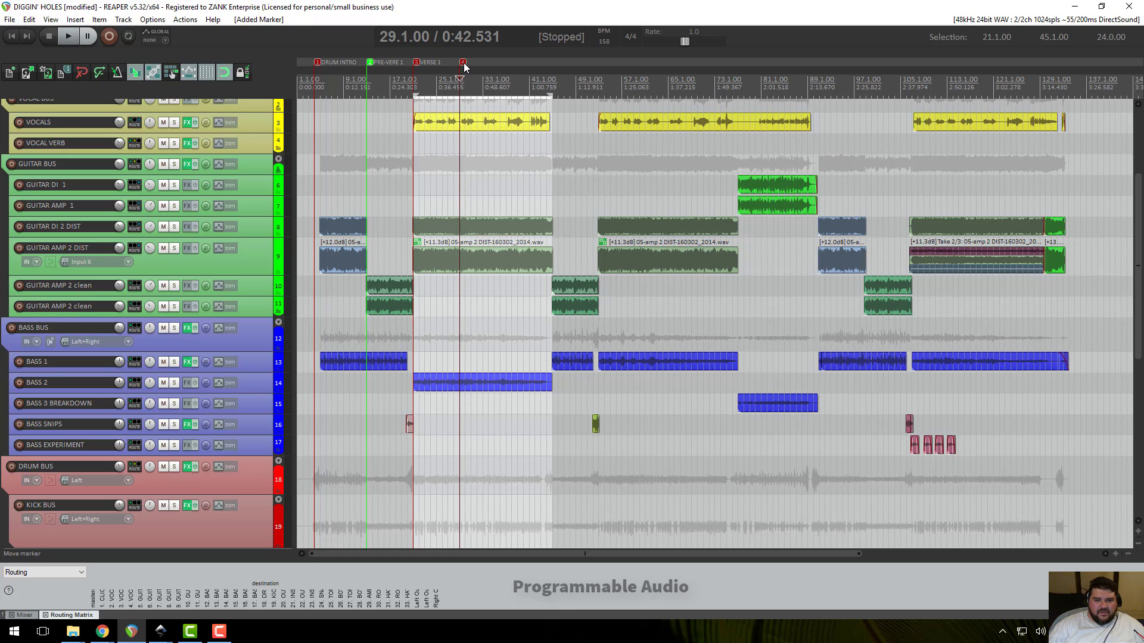
double_click(464, 63)
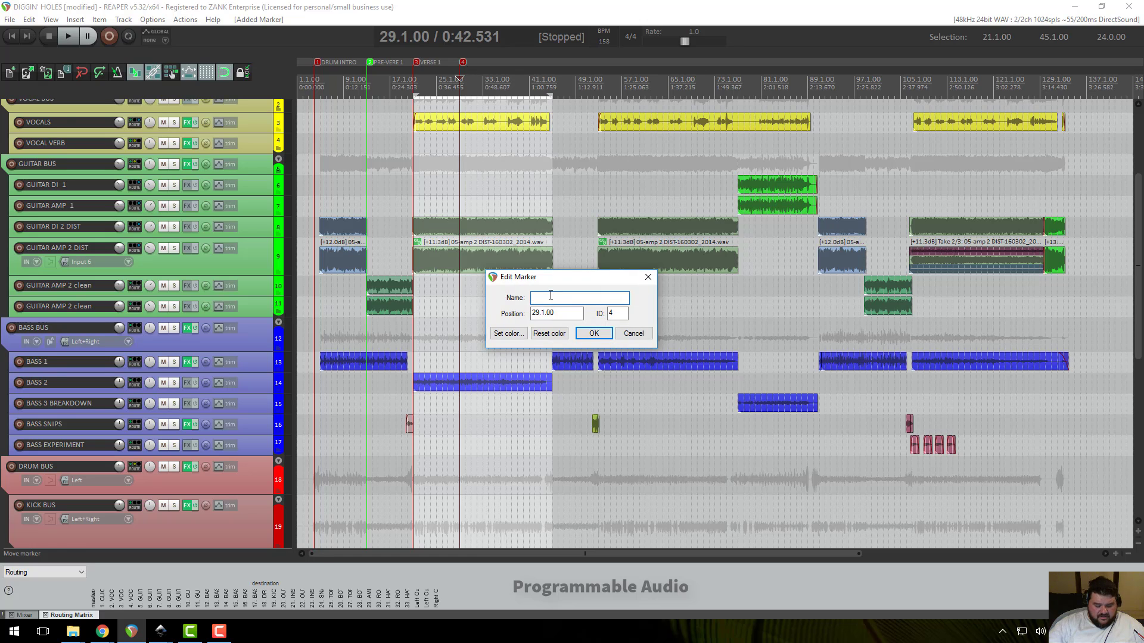
type("CHORUS")
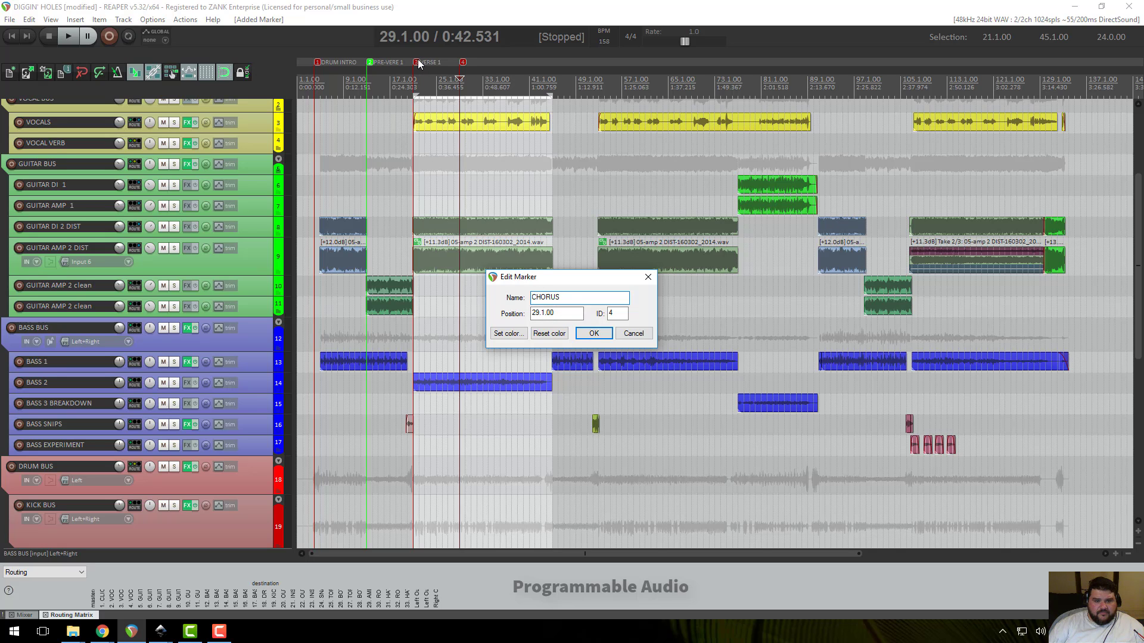
left_click(509, 334)
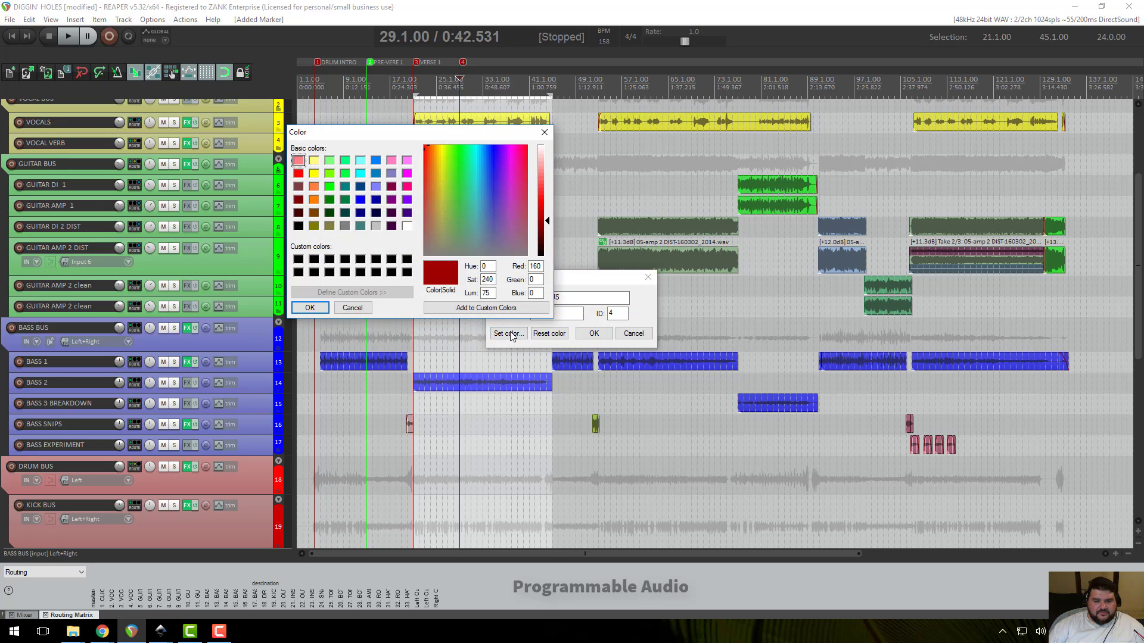
left_click(315, 200)
left_click(310, 307)
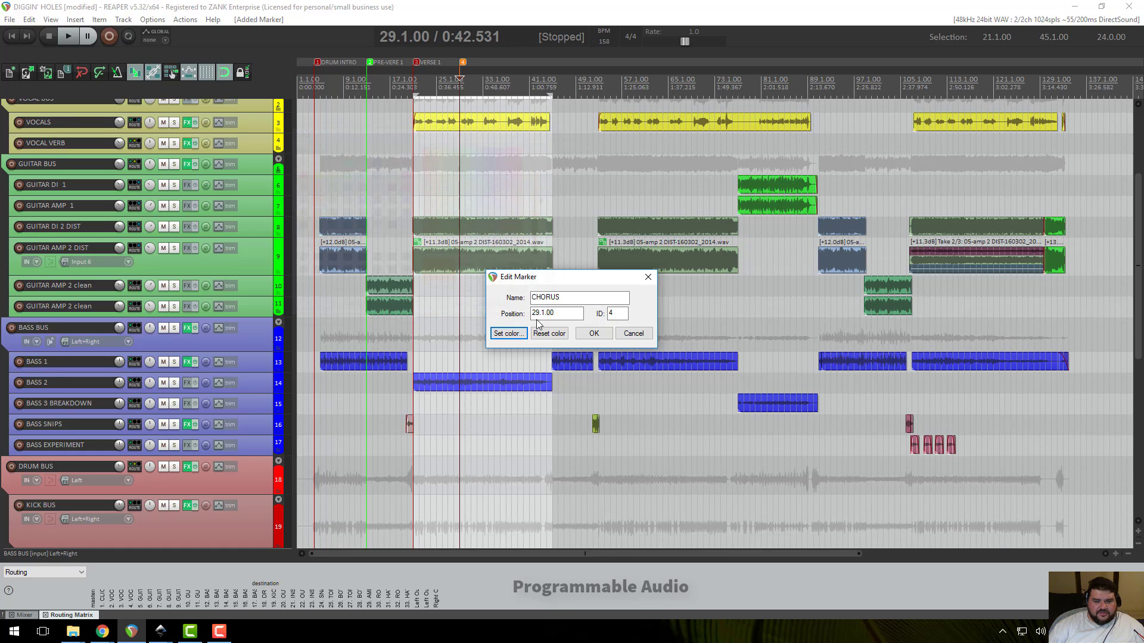
left_click(594, 333)
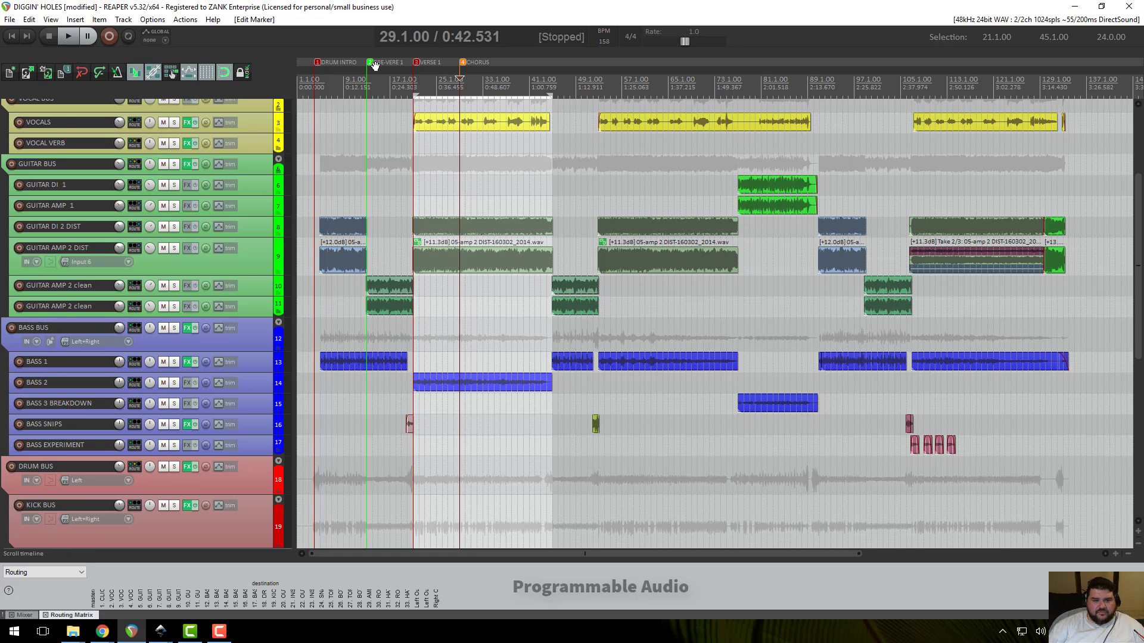
- Rename the orange CHORUS marker as CHORUS 1
double_click(467, 66)
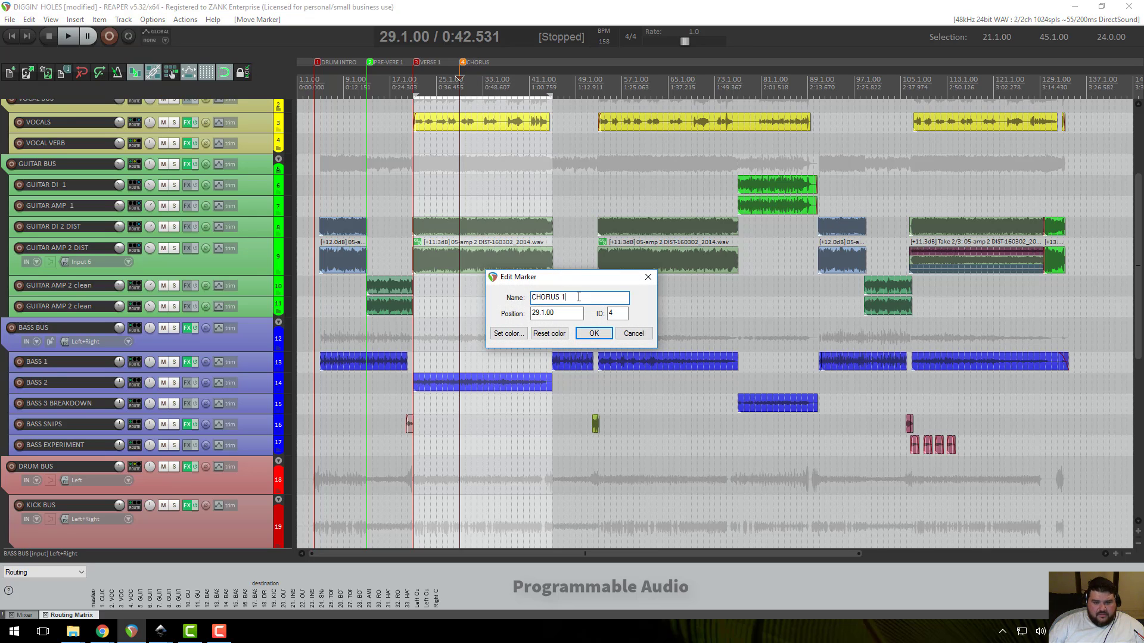
left_click(594, 333)
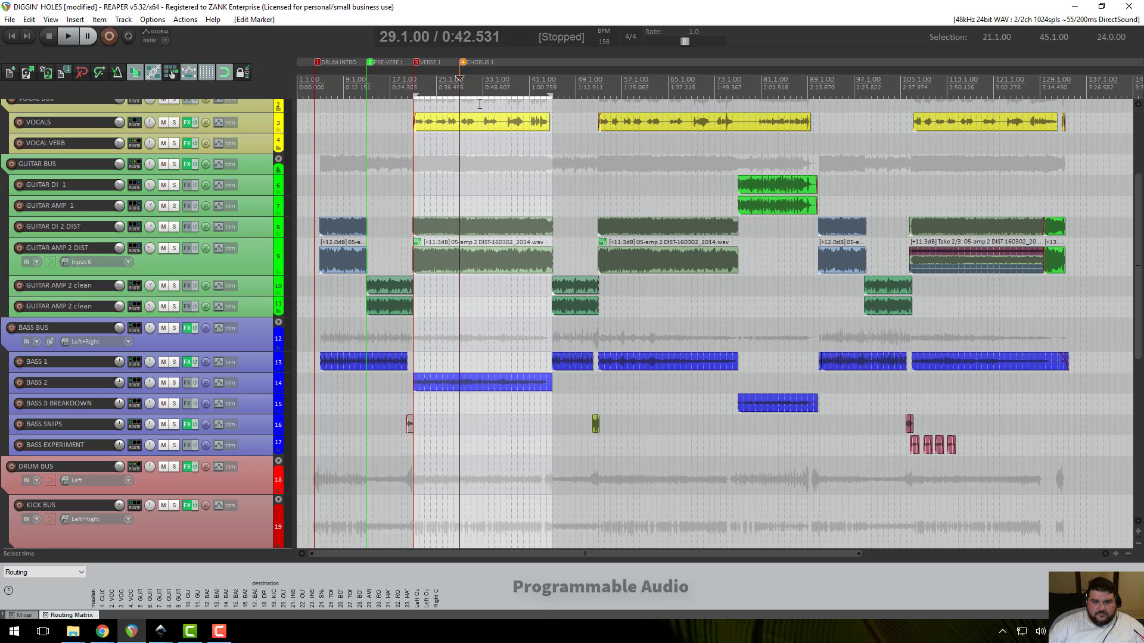
scroll(537, 105, "up", 2)
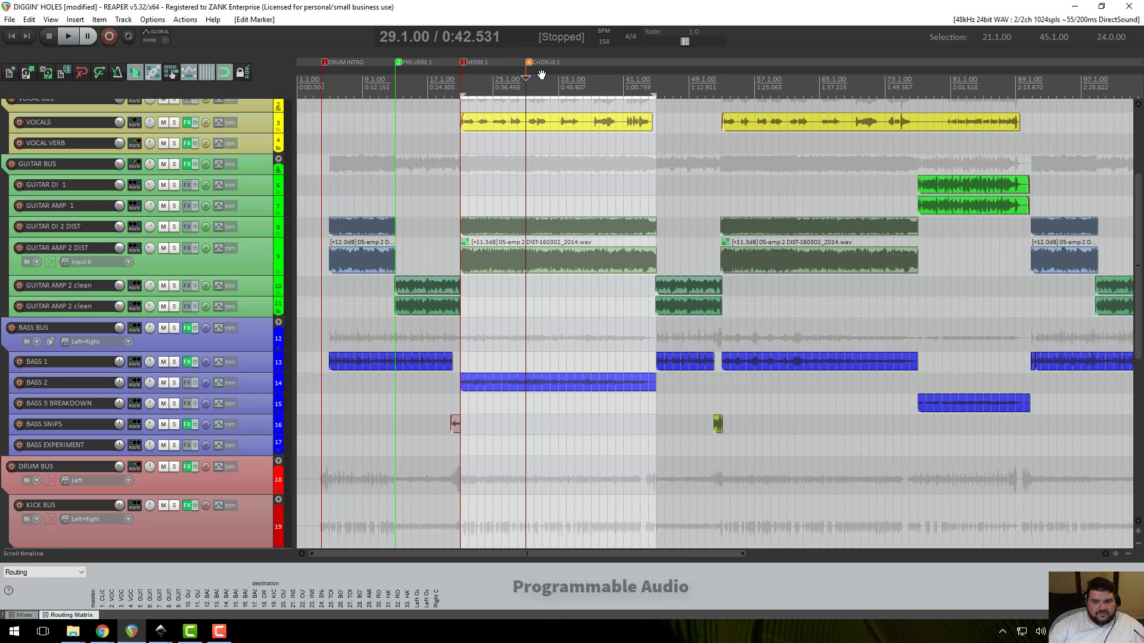
- Enlarge the BASS 2 track and start playback from bar 34
scroll(543, 75, "down", 2)
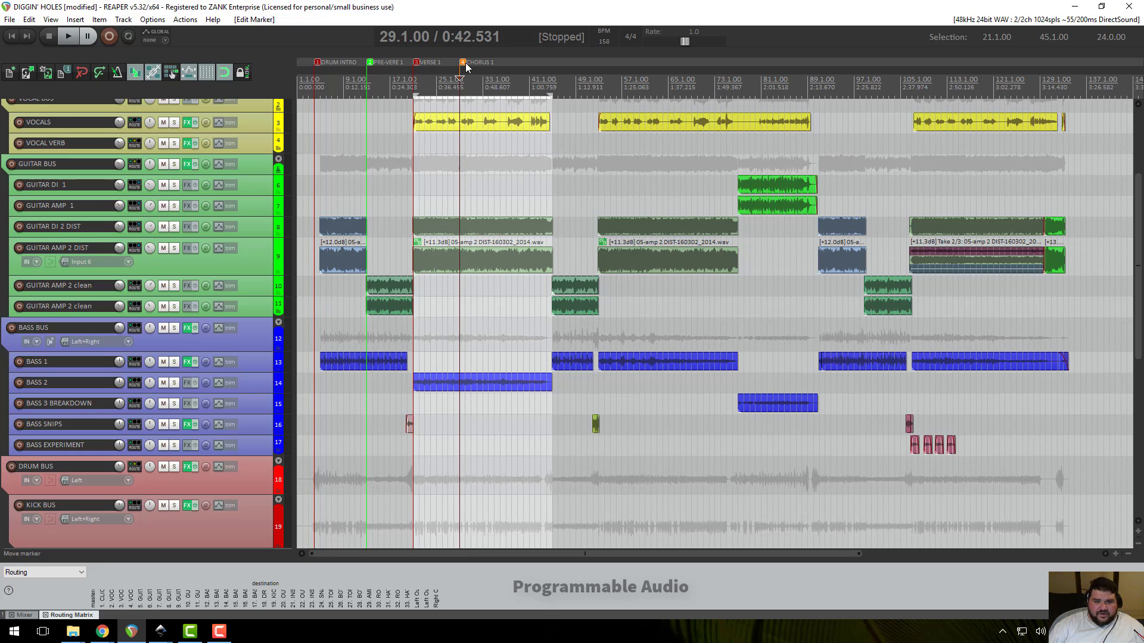
scroll(512, 83, "up", 2)
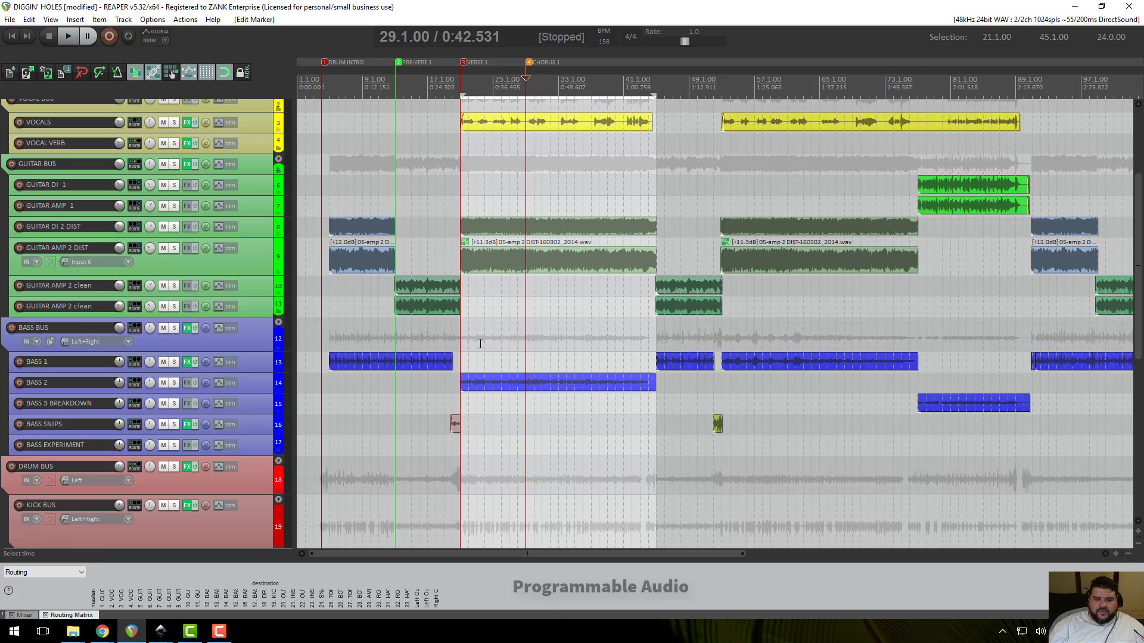
left_click_drag(266, 391, 267, 487)
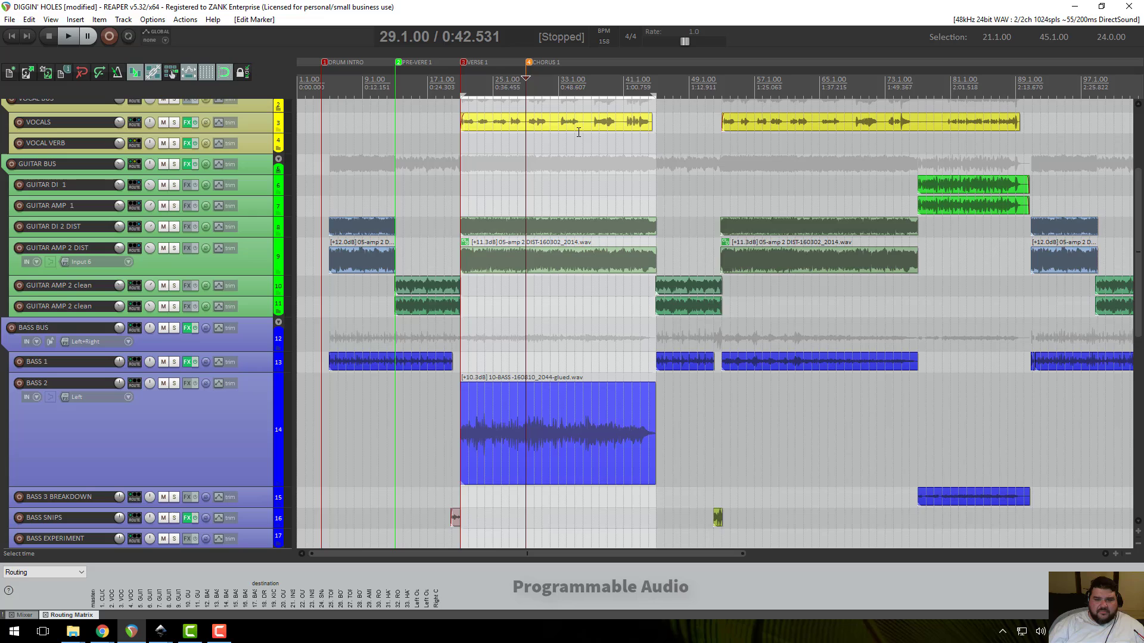
left_click(583, 84)
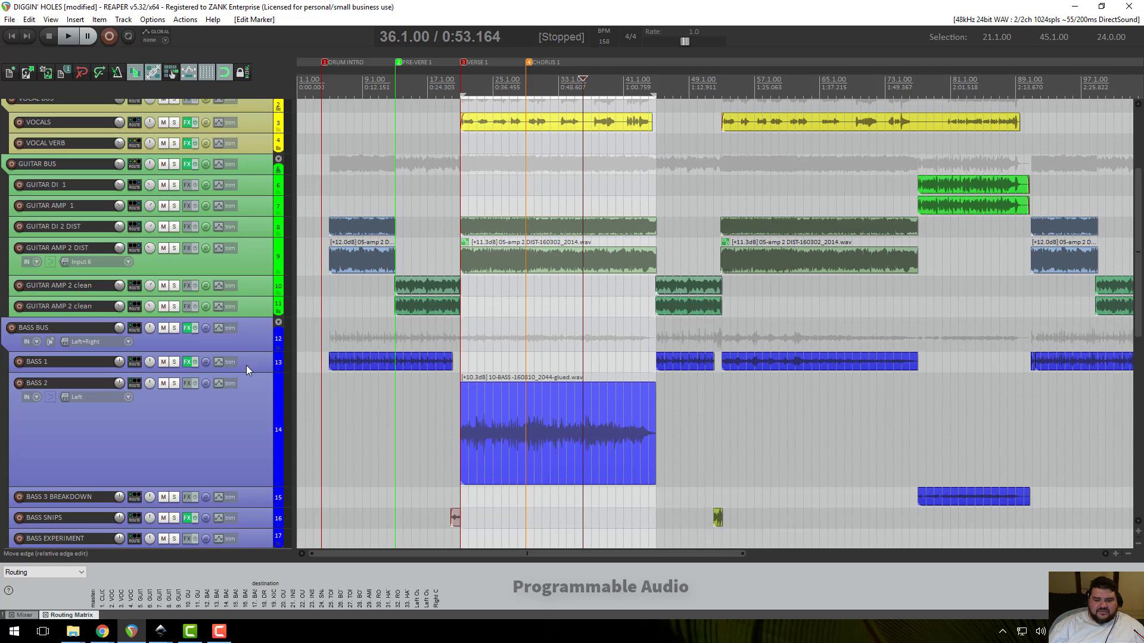
left_click(566, 84)
key("space")
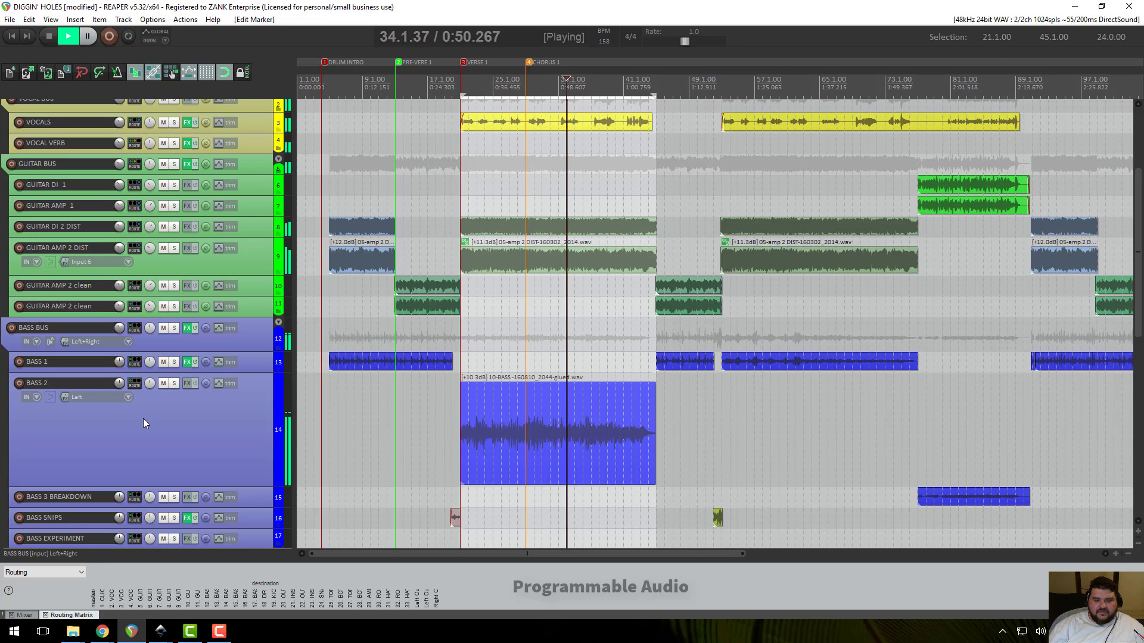
- Solo BASS 2 during playback to hear it alone, stop playback and clear the solo
left_click(175, 383)
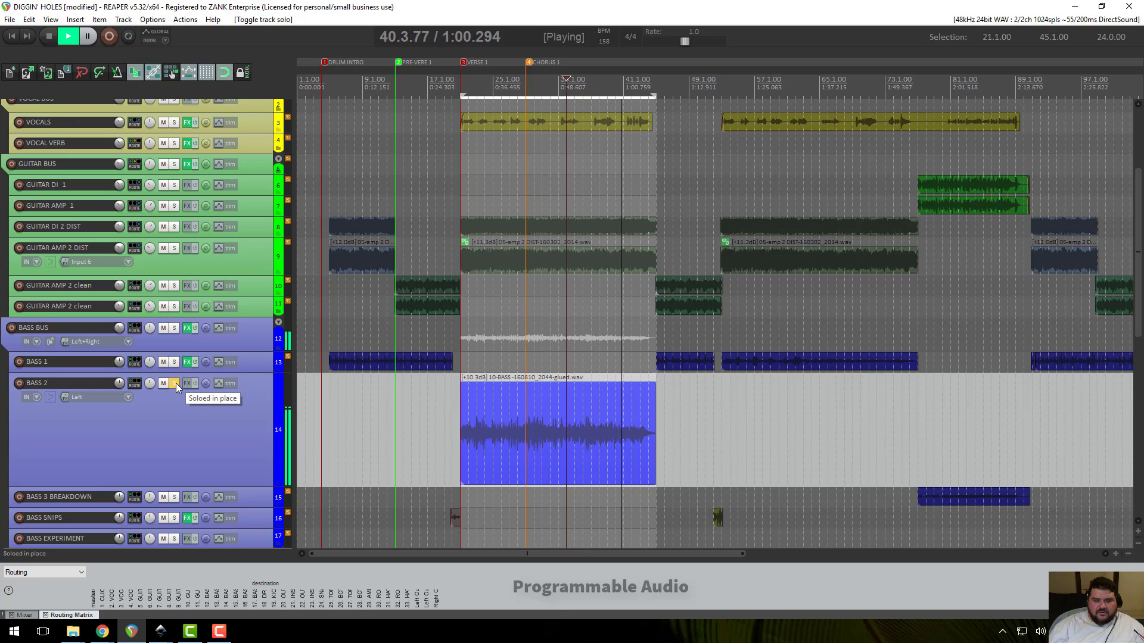
key("space")
left_click(174, 384)
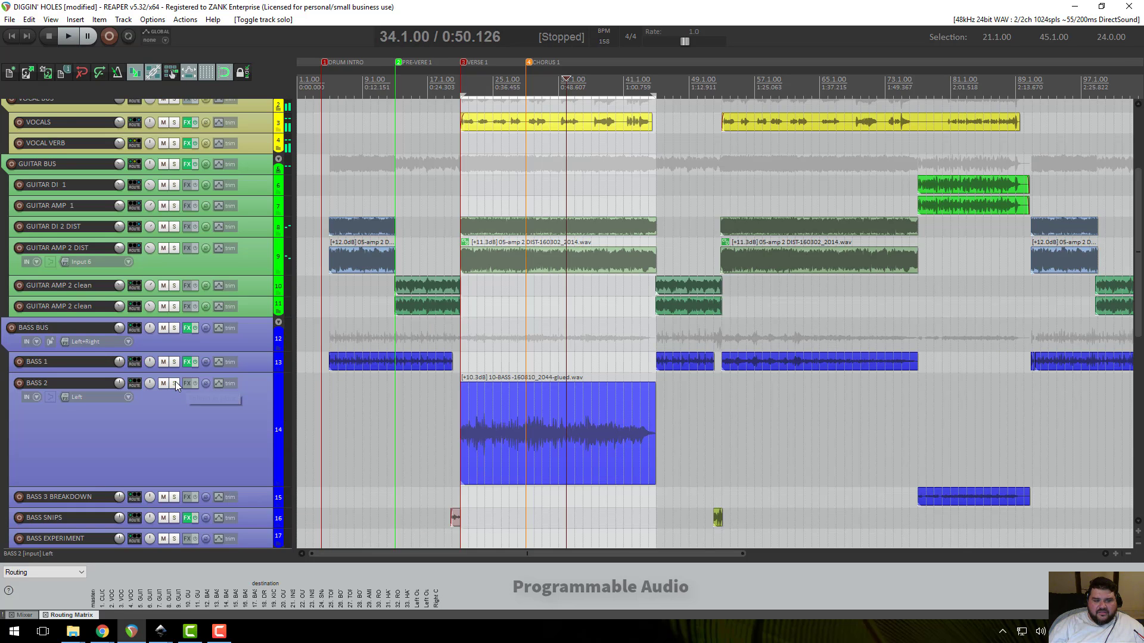
- Switch the master track to mono and play back the mix from bar 34
scroll(145, 296, "up", 5)
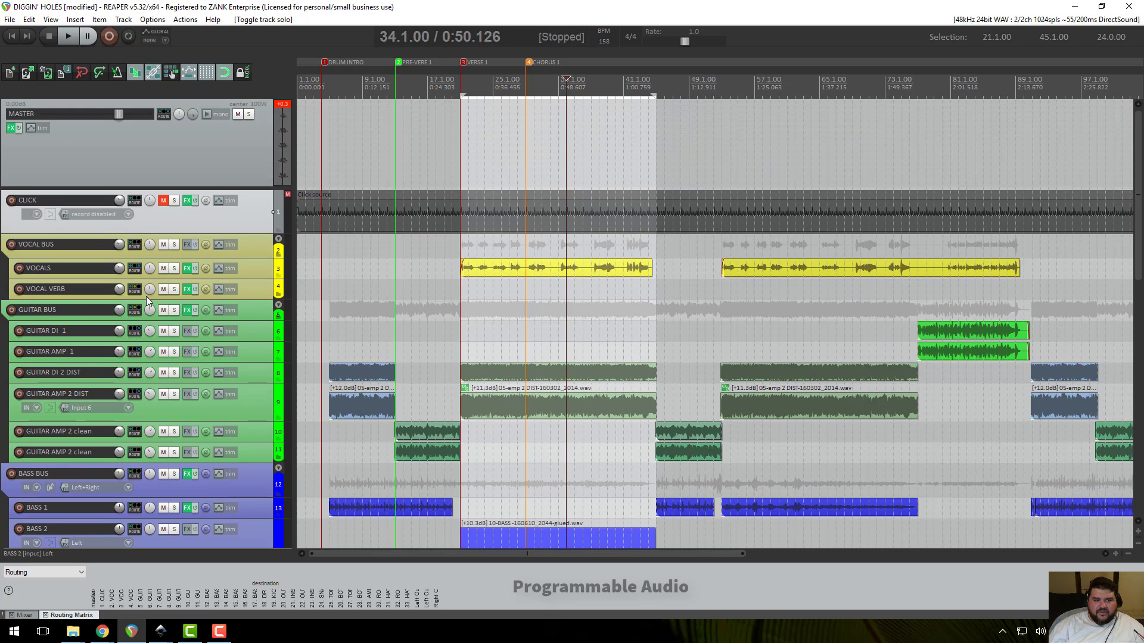
left_click(210, 115)
scroll(203, 390, "down", 6)
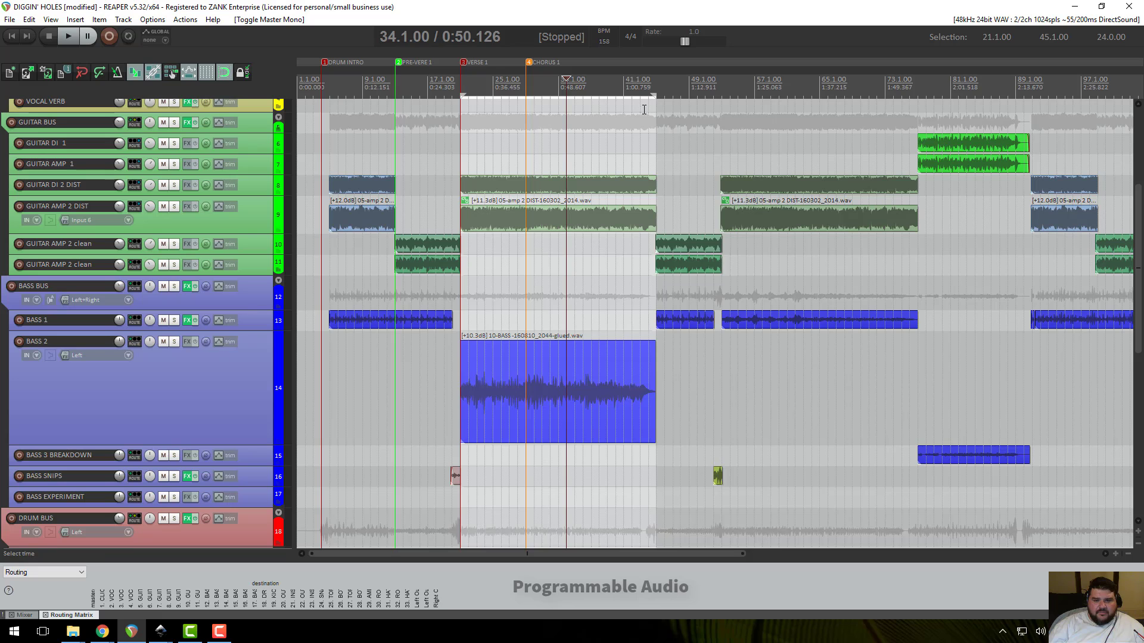
scroll(615, 94, "up", 3)
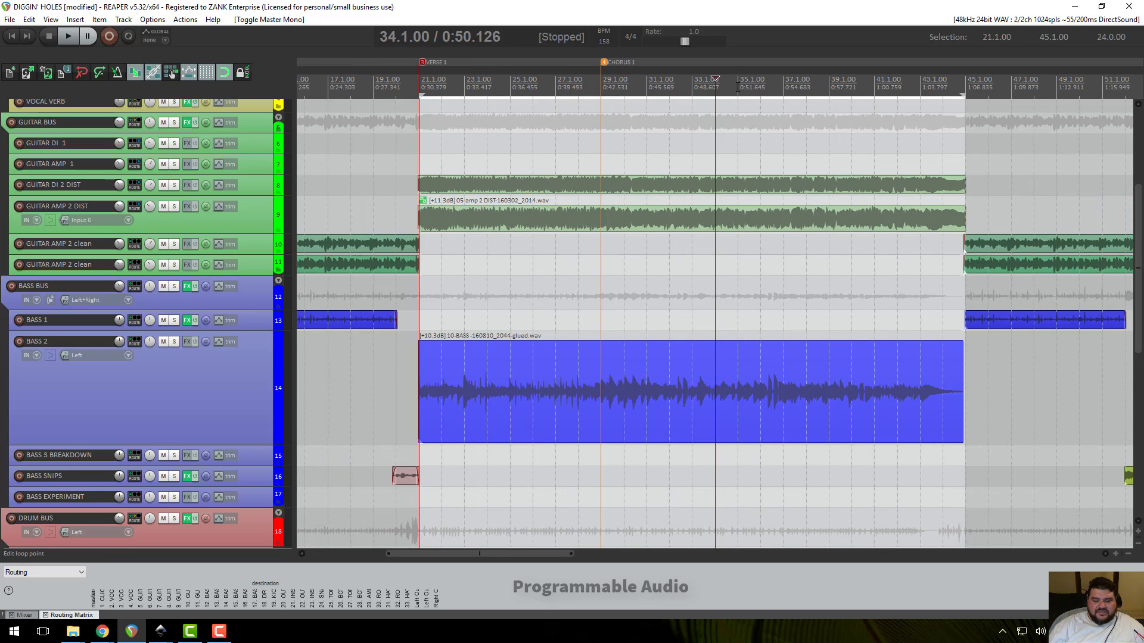
scroll(693, 111, "down", 2)
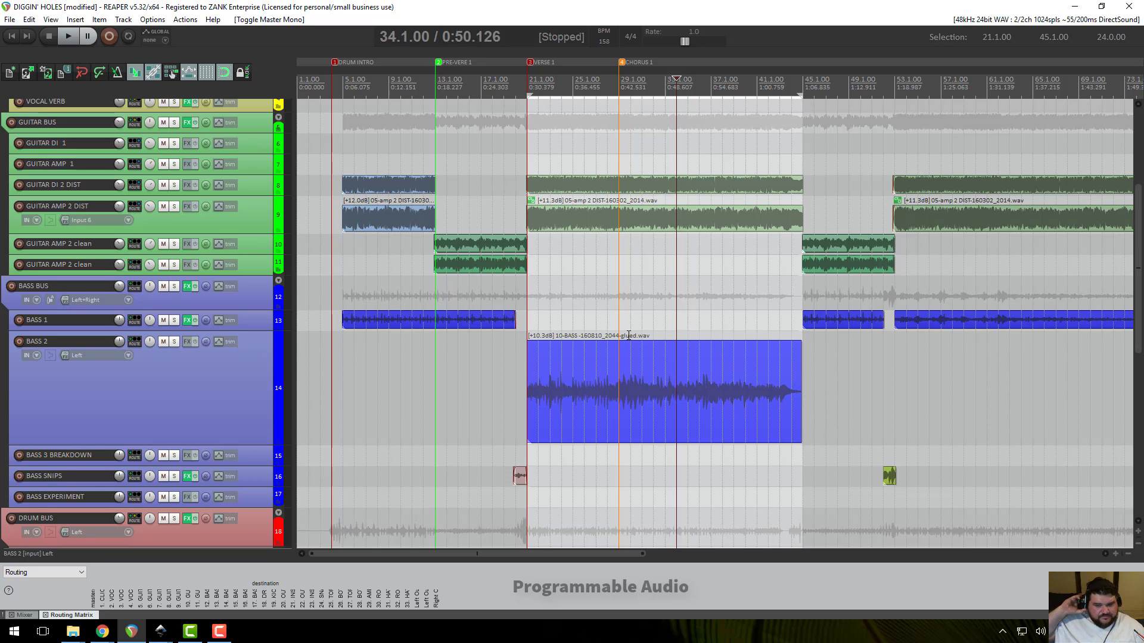
key("space")
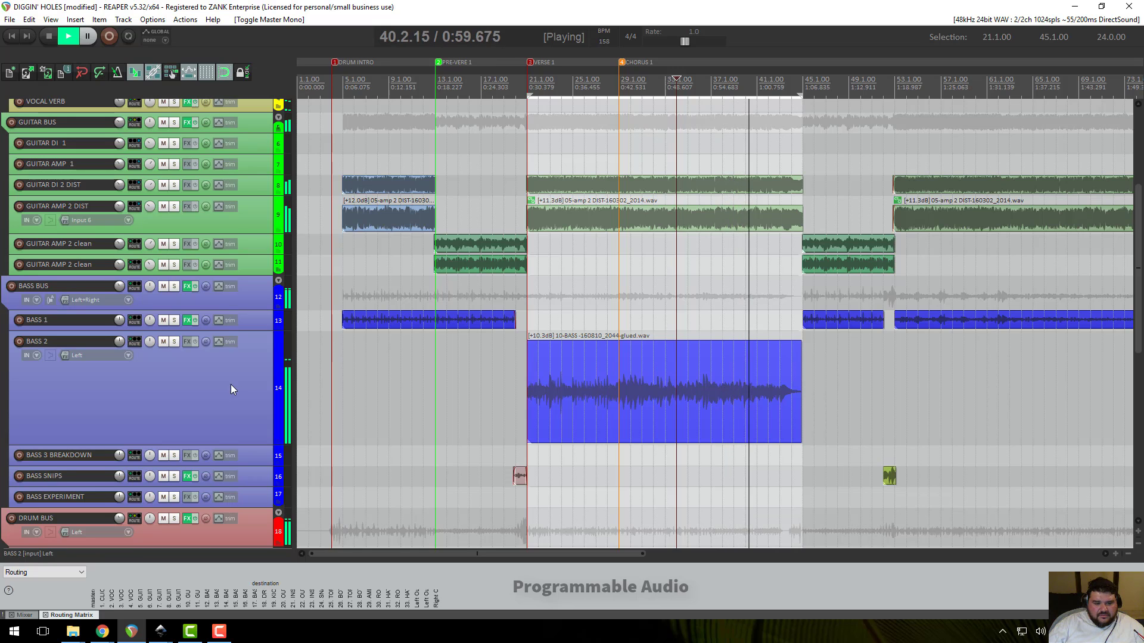
key("space")
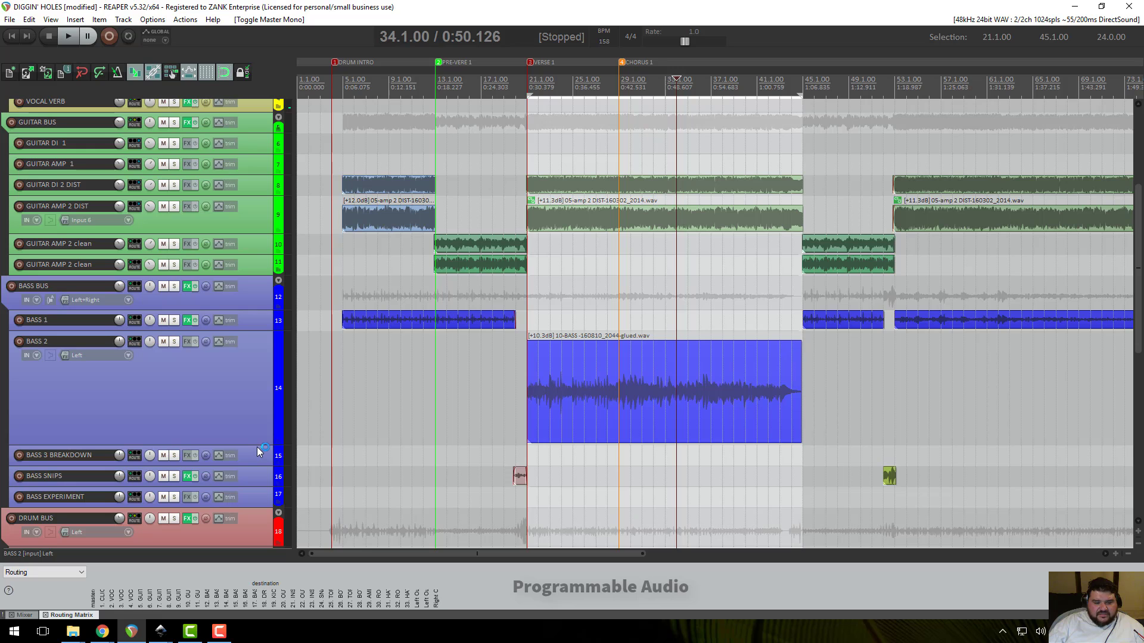
- Shrink the BASS 2 track to its minimum height, adjust the BASS BUS height slightly and select the bus
left_click_drag(258, 447, 258, 322)
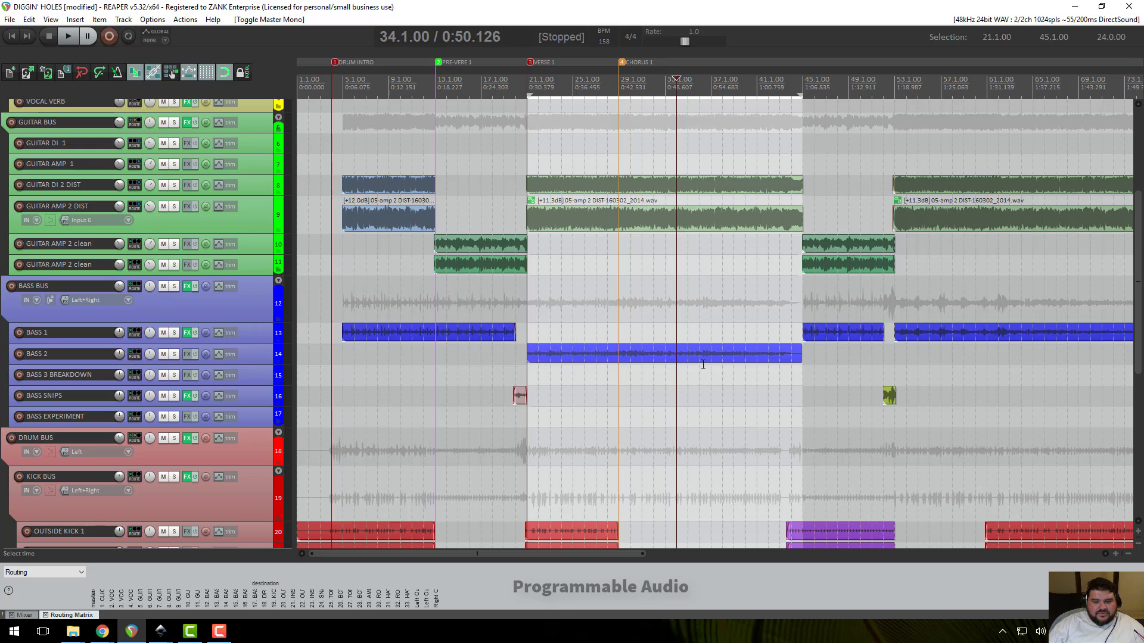
mouse_move(120, 376)
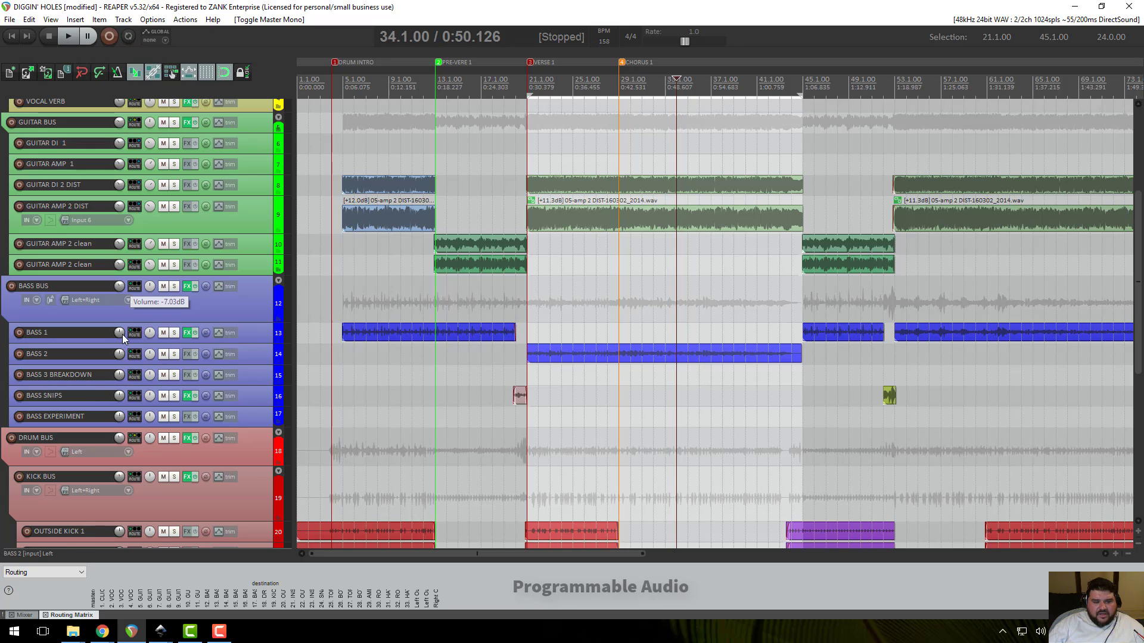
left_click_drag(179, 326, 182, 317)
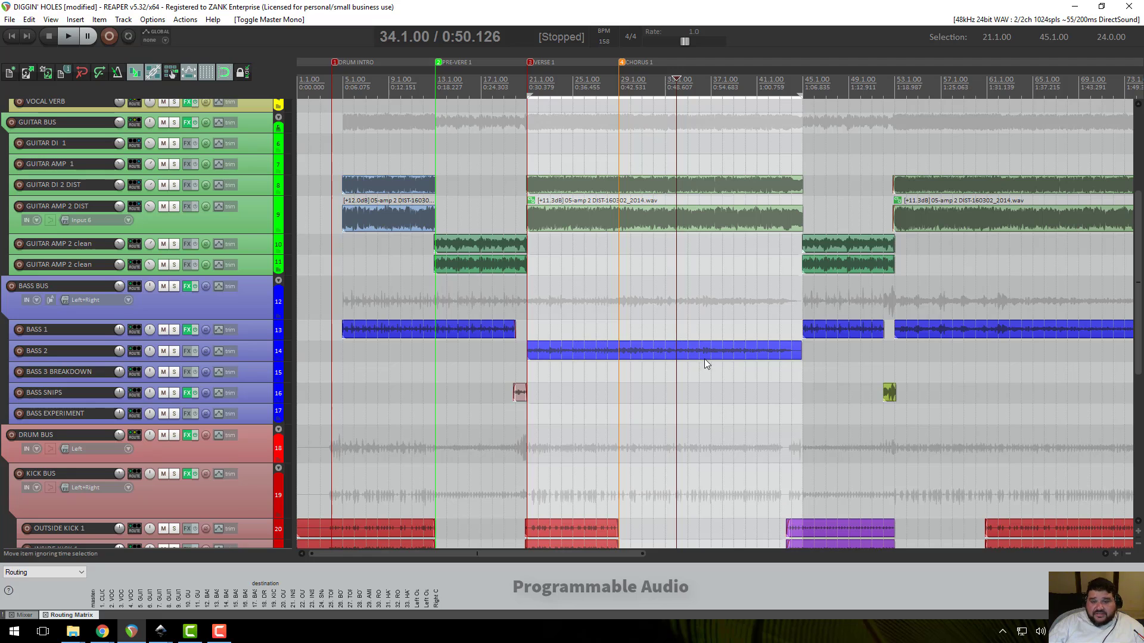
left_click(204, 302)
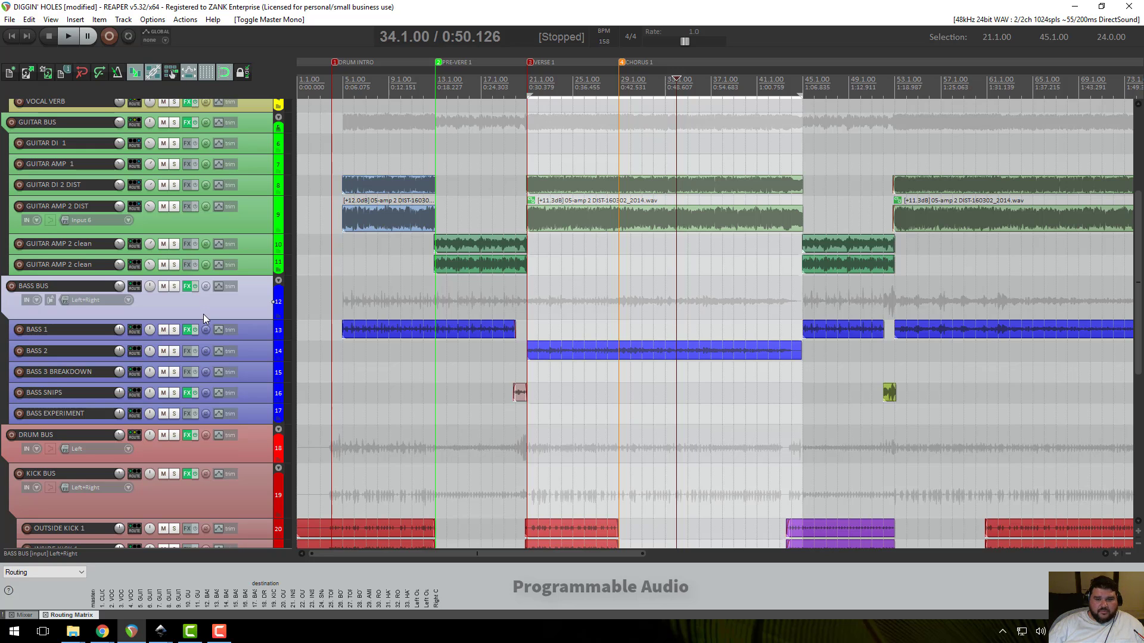
- Reduce the GUITAR AMP 2 DIST track to its minimum height
scroll(202, 315, "up", 5)
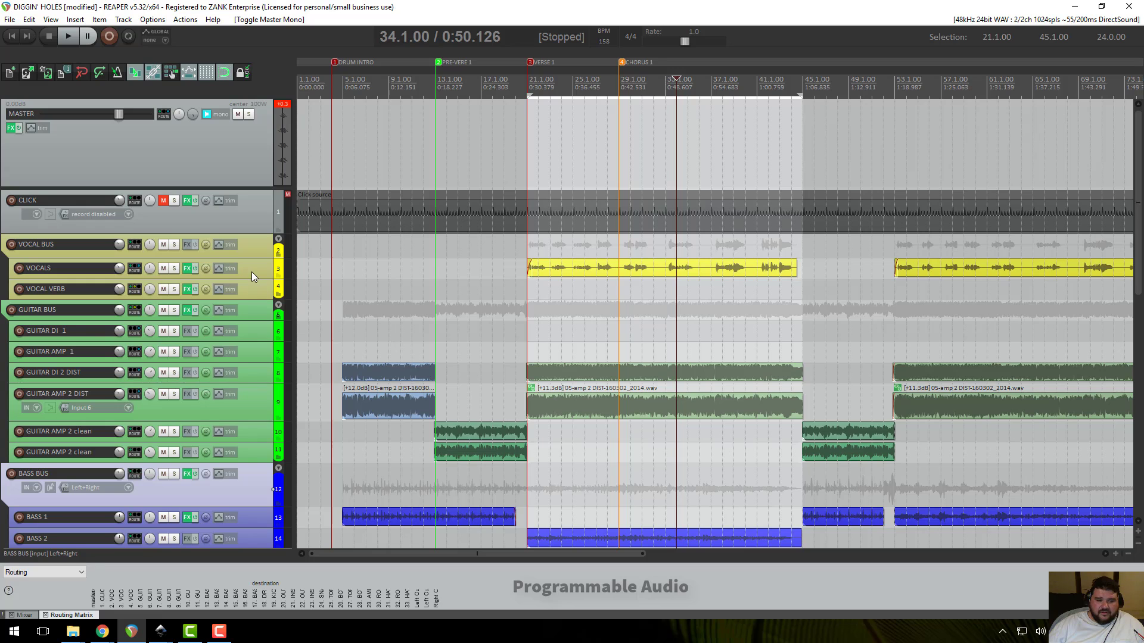
scroll(252, 269, "down", 5)
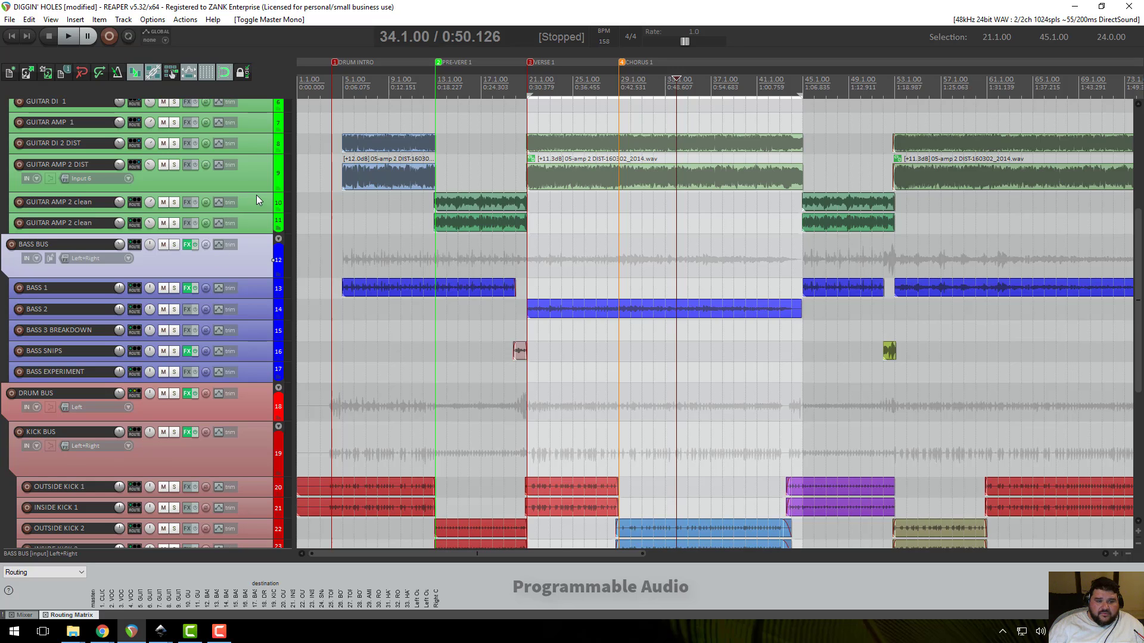
left_click_drag(257, 192, 258, 162)
scroll(245, 177, "up", 4)
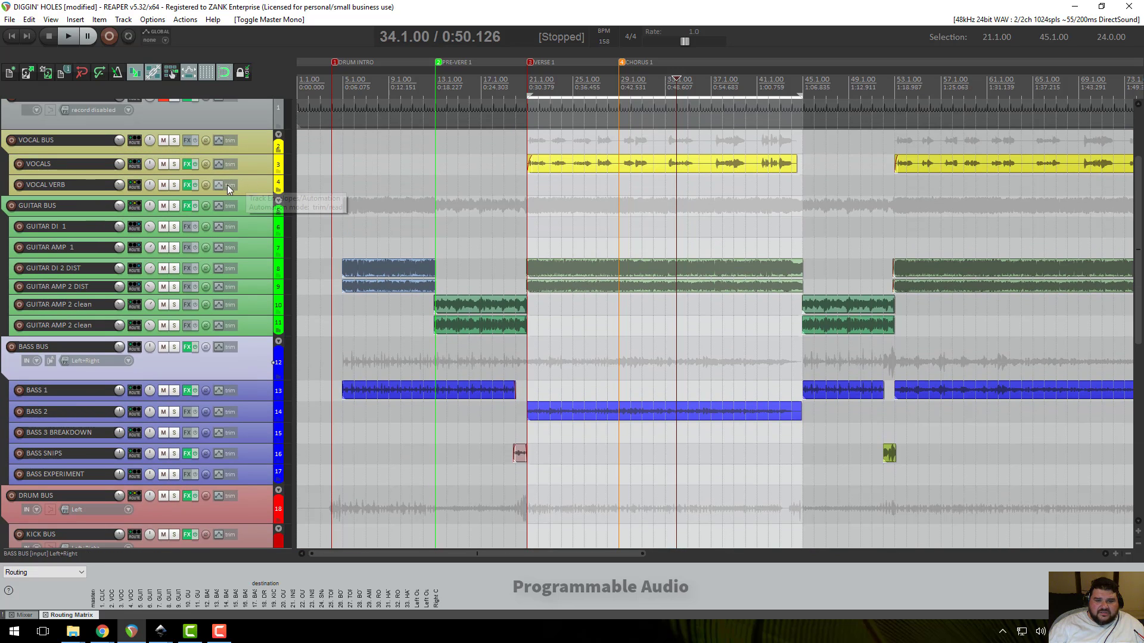
- Place the edit cursor at 21.1.00 and show the GUITAR BUS, BASS BUS and KICK BUS effects windows side by side
left_click(527, 82)
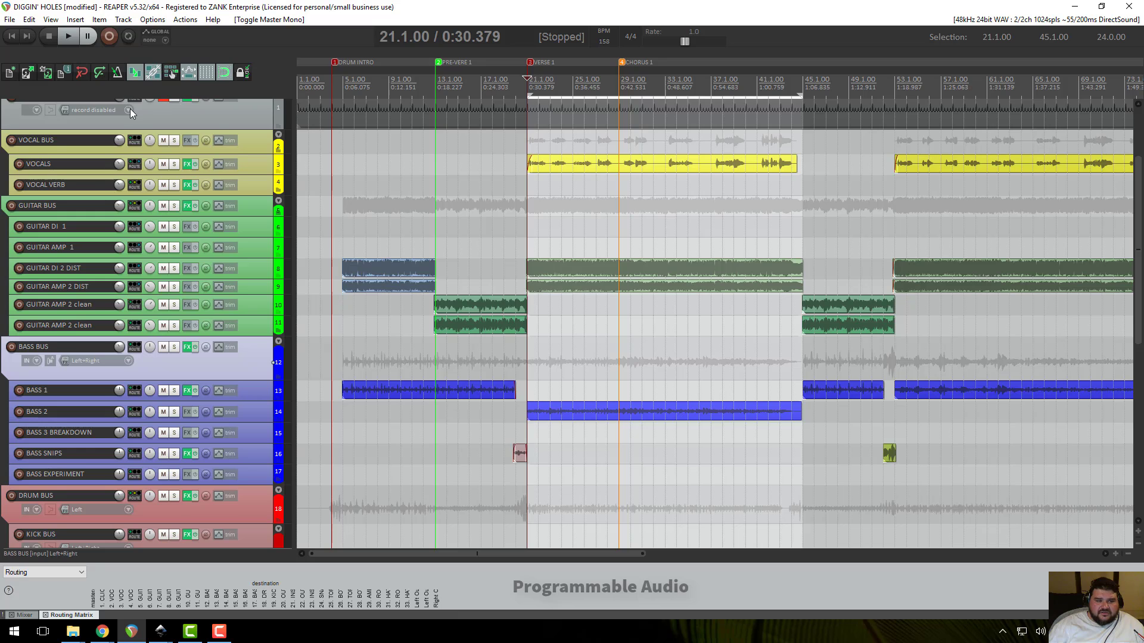
left_click(189, 206)
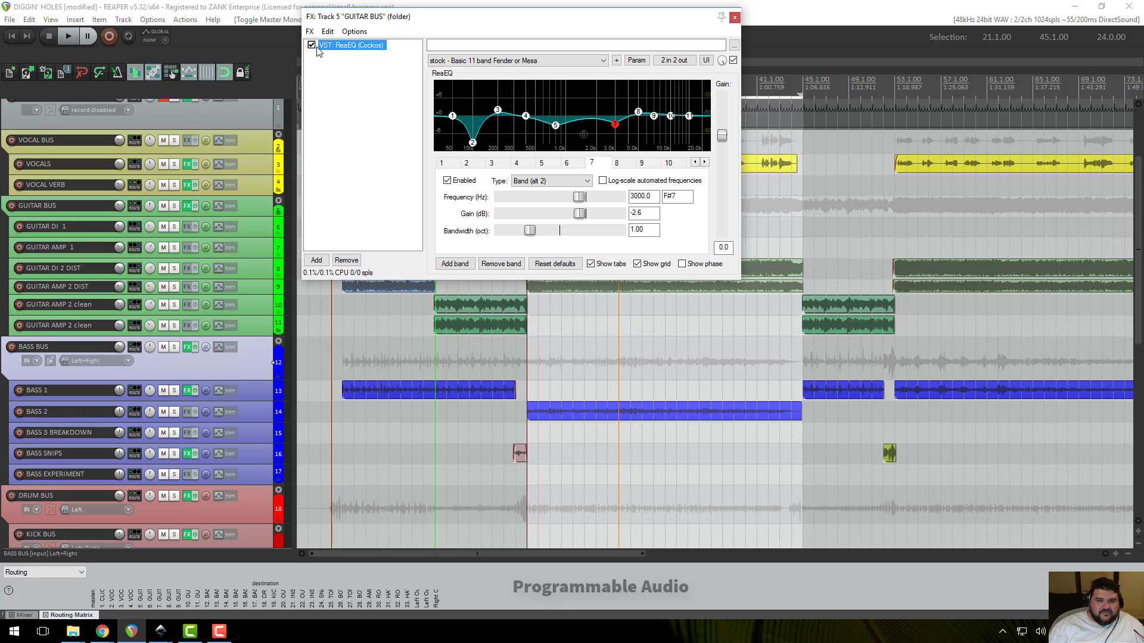
left_click(187, 347)
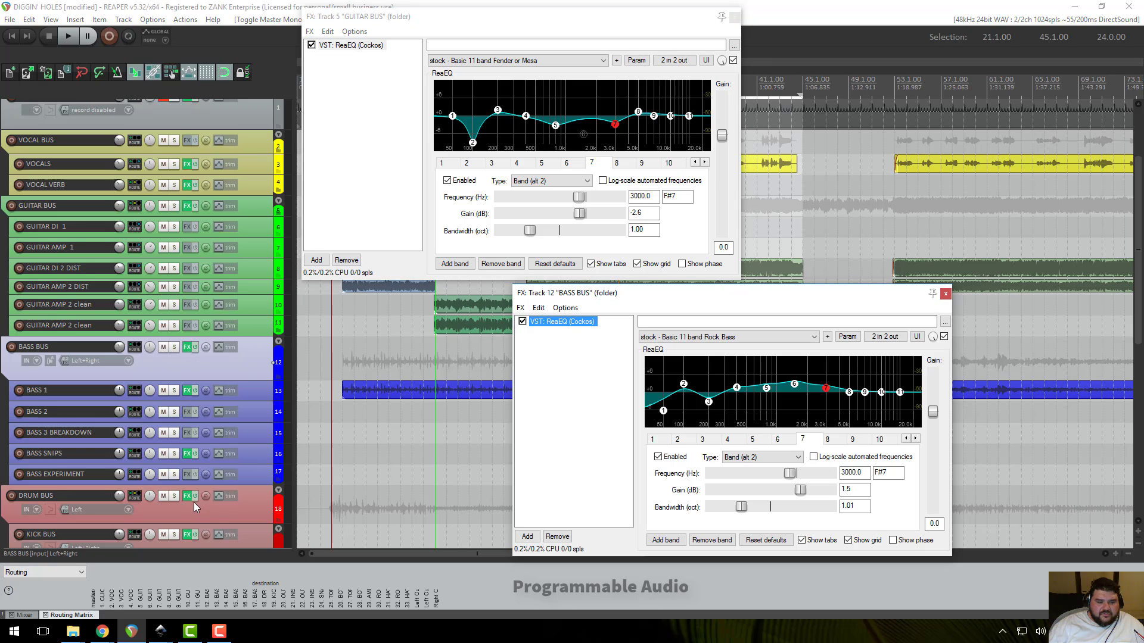
left_click(187, 535)
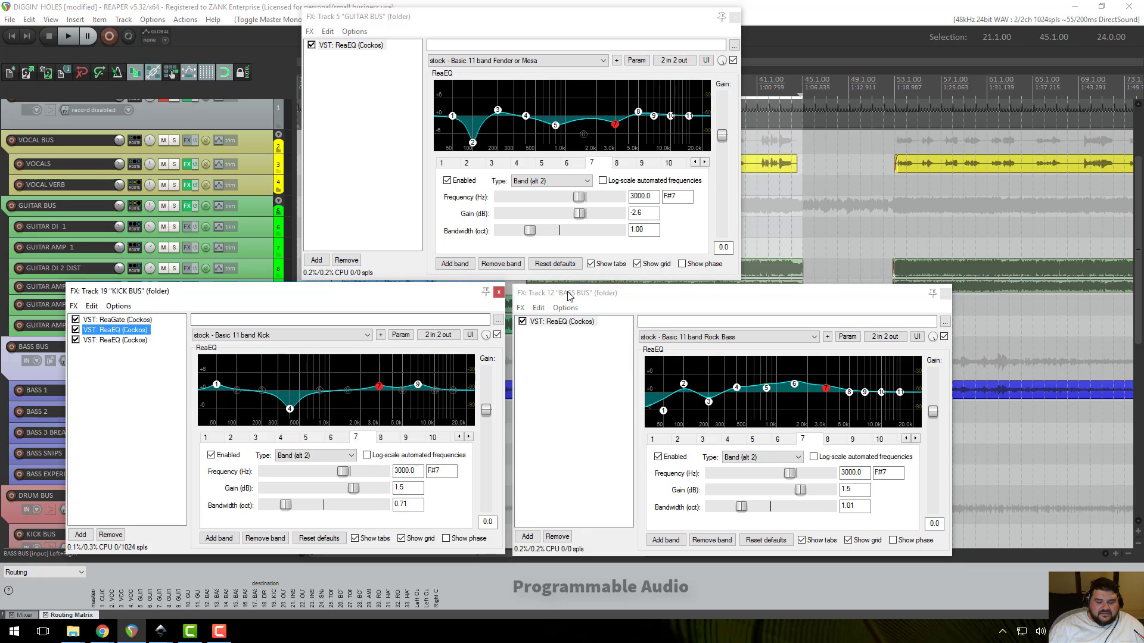
left_click_drag(569, 296, 567, 294)
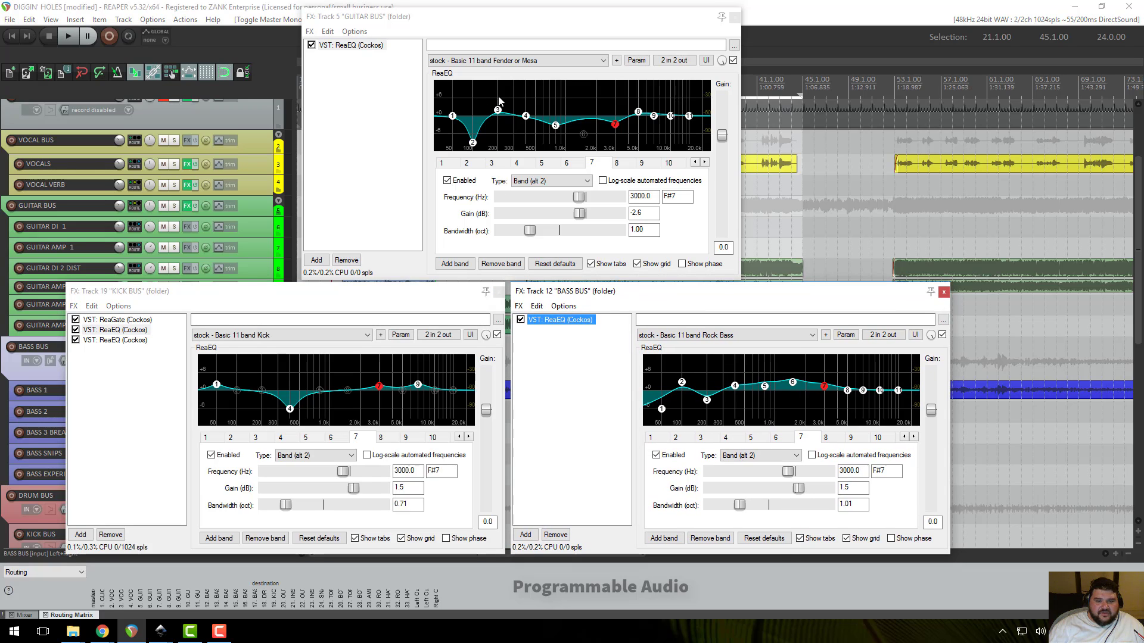
left_click(425, 50)
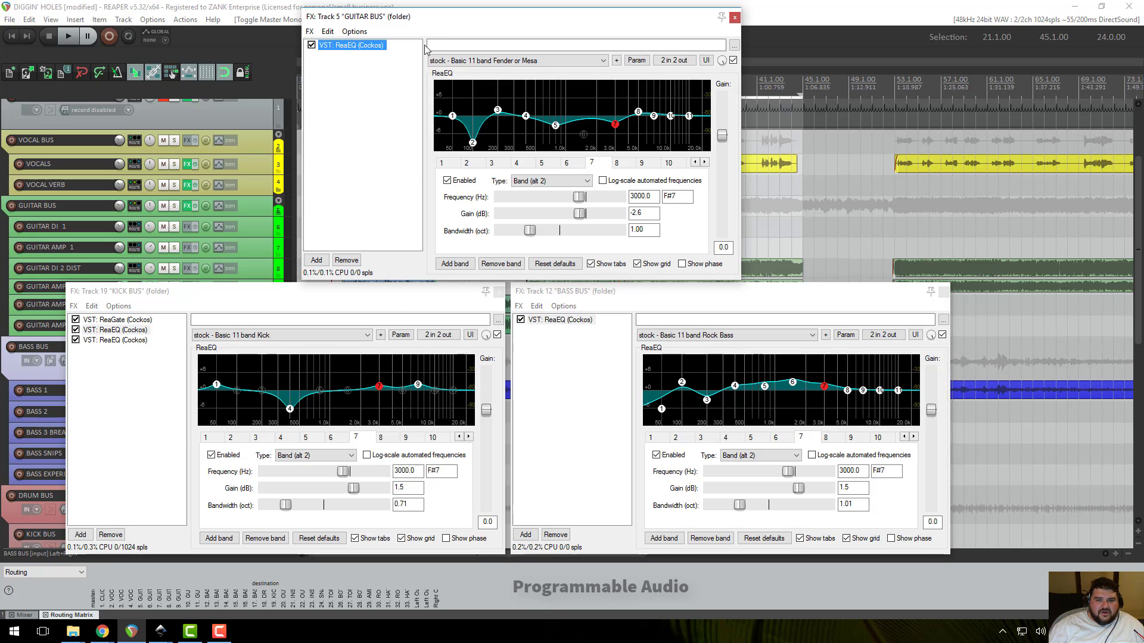
left_click(397, 296)
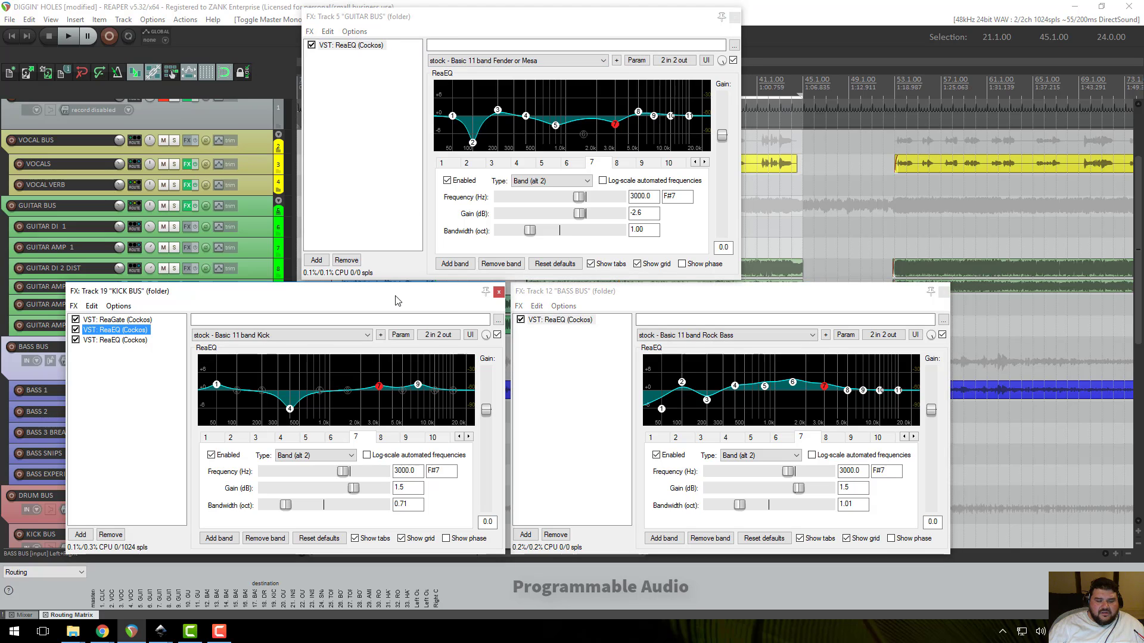
left_click(739, 296)
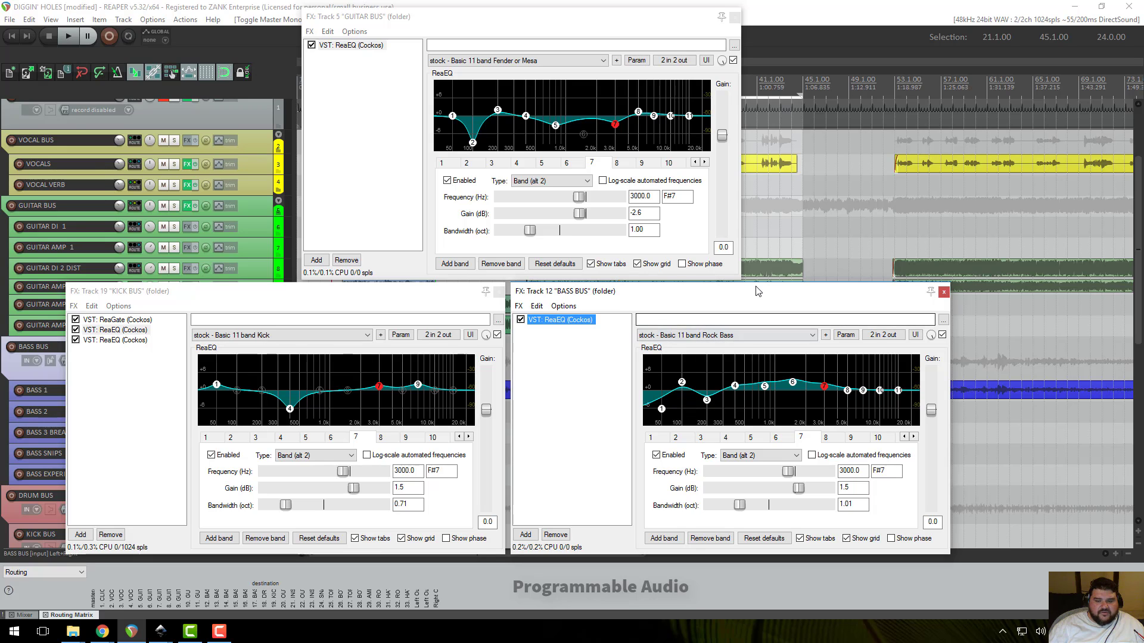
- Bypass both ReaEQ instances on KICK BUS and the ReaEQ on BASS BUS and GUITAR BUS
left_click(76, 330)
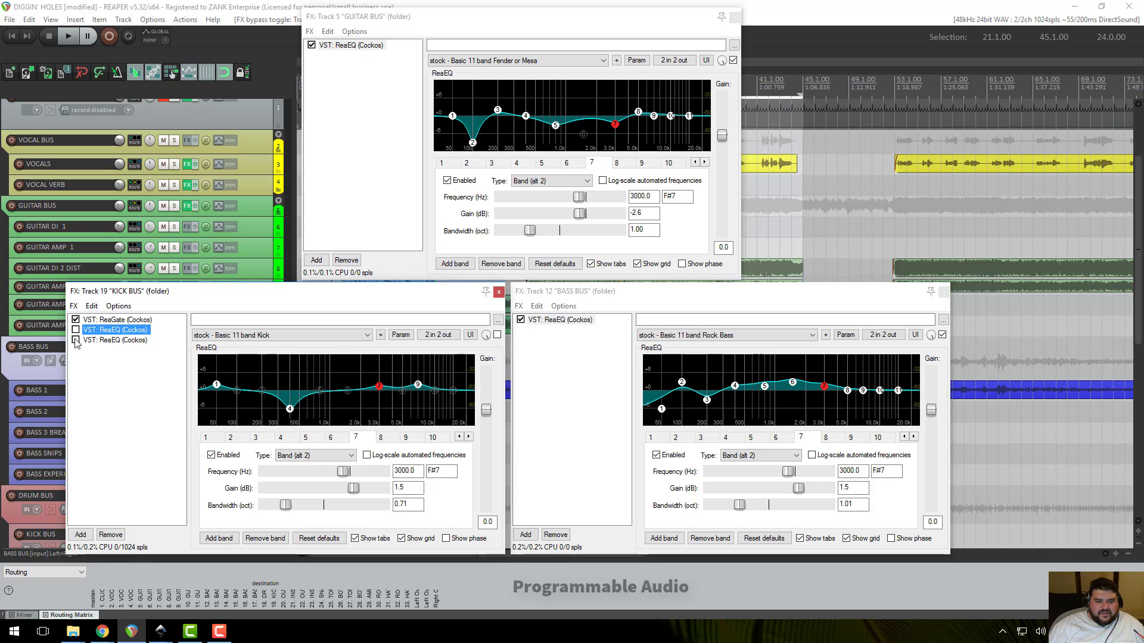
left_click(521, 320)
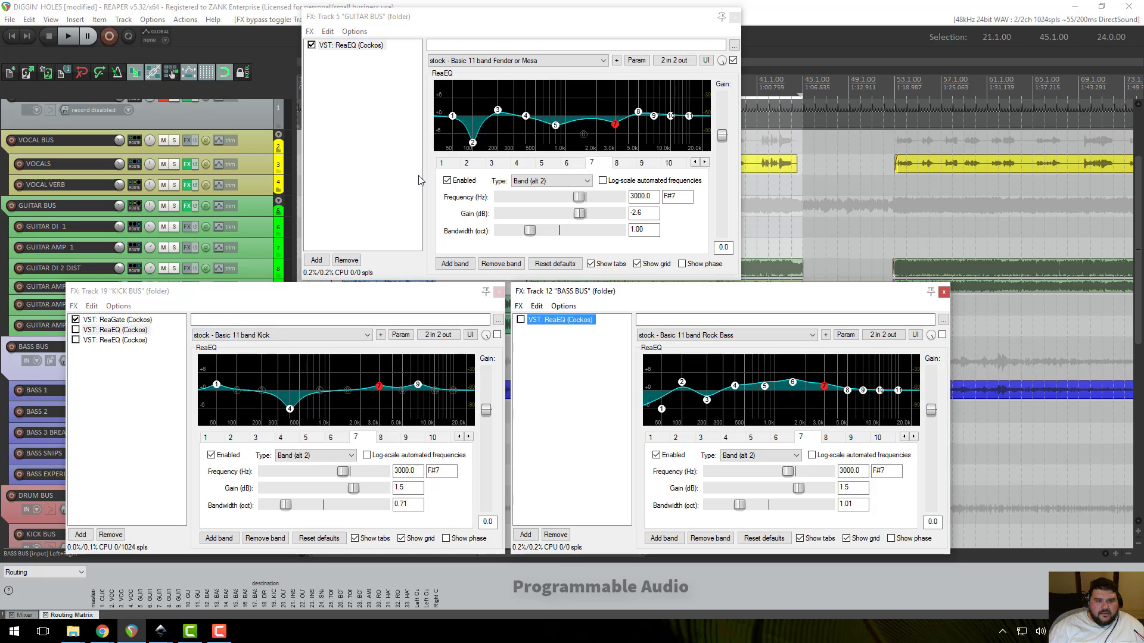
left_click(312, 45)
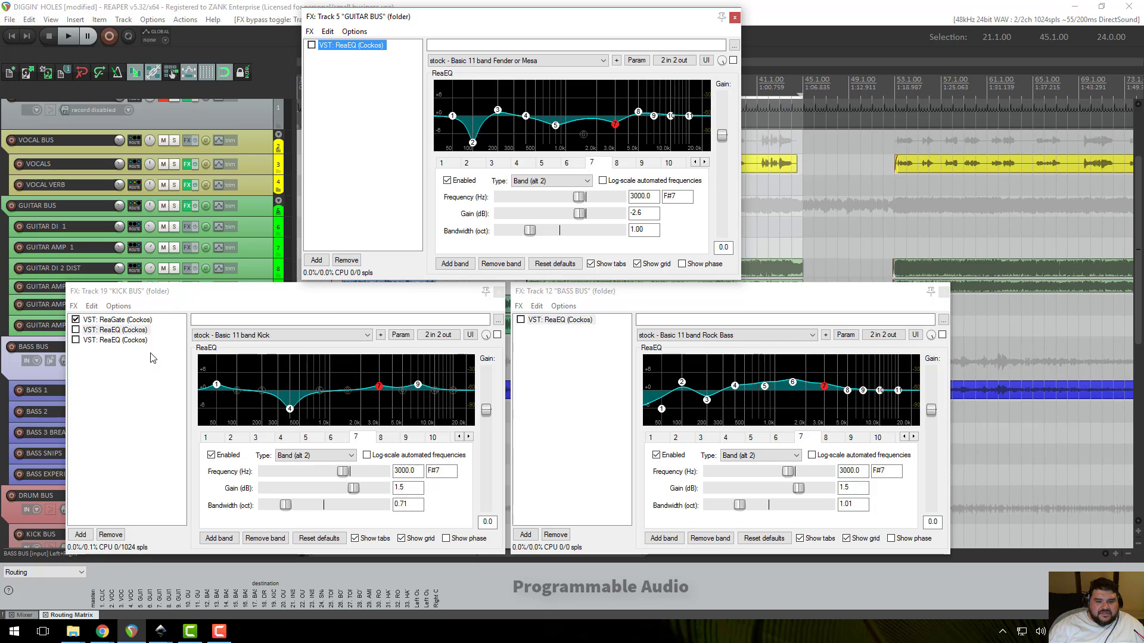
- Move the KICK BUS effects window aside, toggle the BASS BUS effects off and on, and return the window beside BASS BUS
left_click_drag(465, 292, 649, 347)
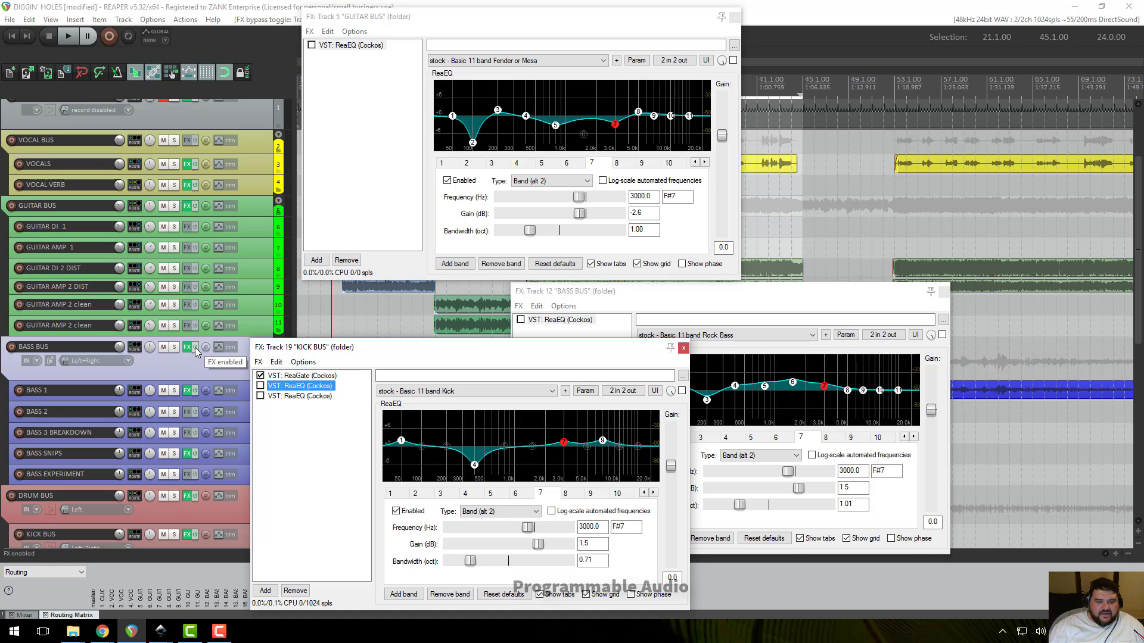
left_click(195, 348)
left_click(195, 348)
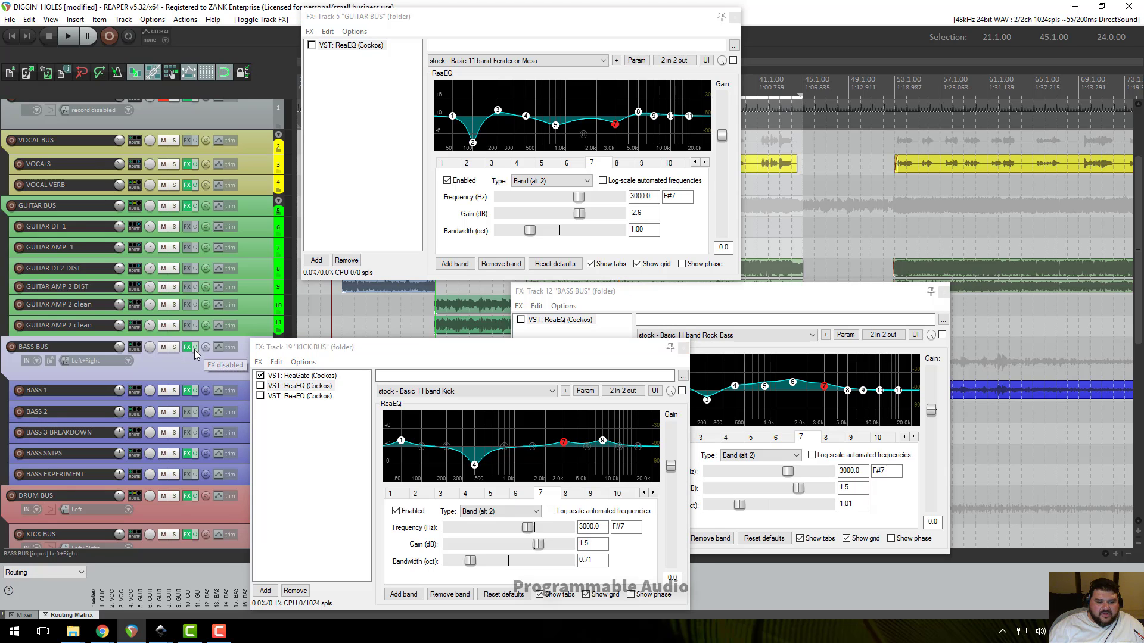
left_click(352, 349)
left_click_drag(351, 349, 157, 305)
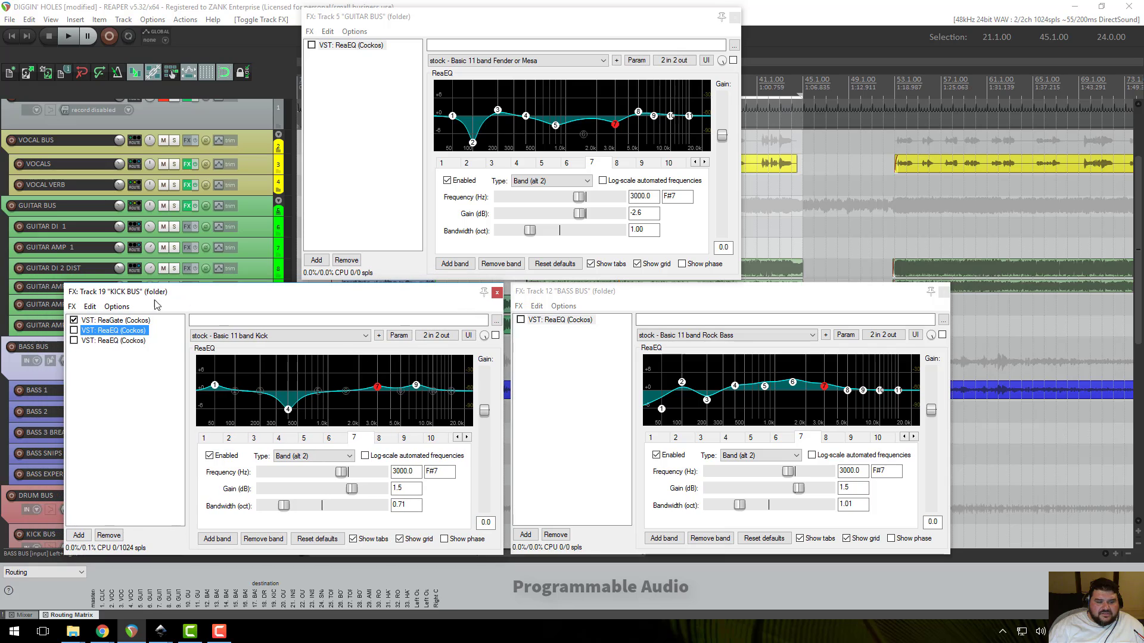
left_click(74, 331)
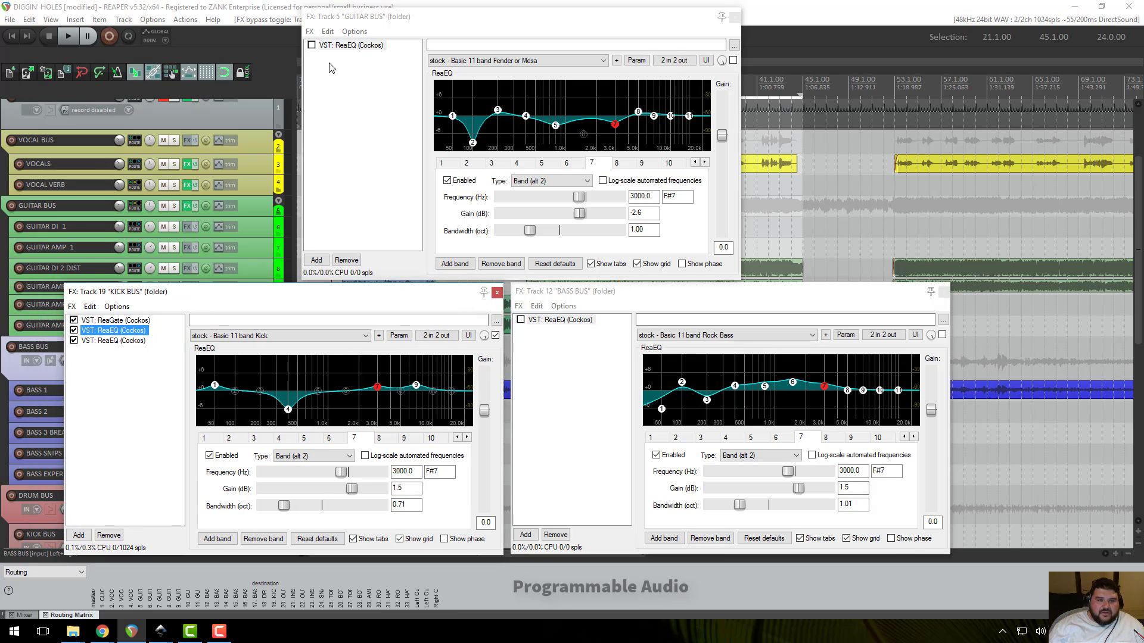
left_click(311, 45)
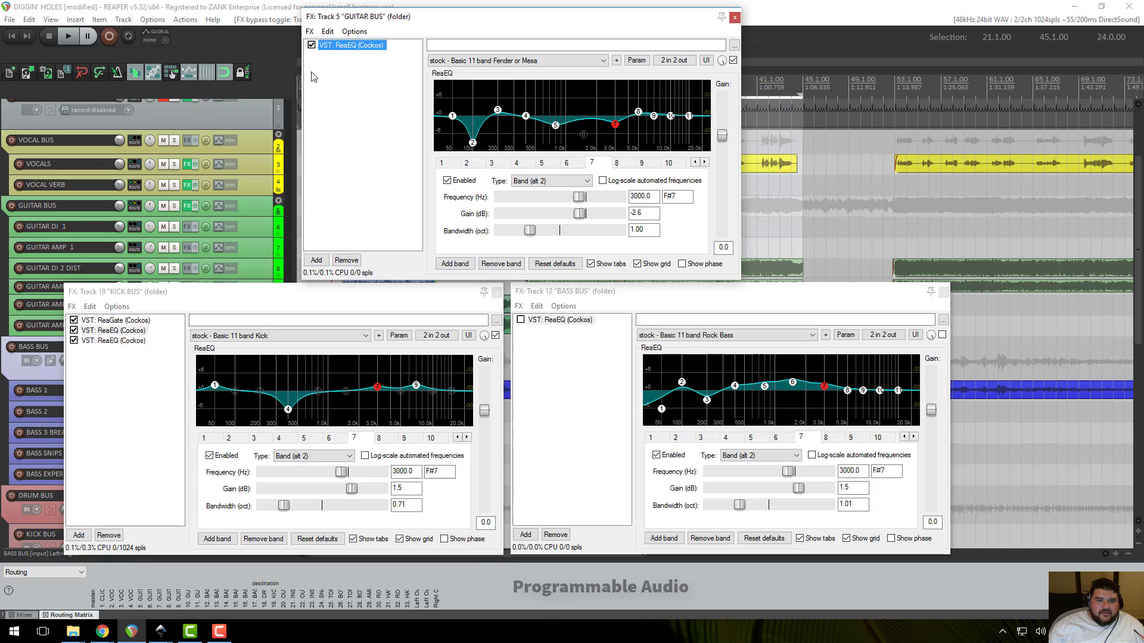
left_click(74, 331)
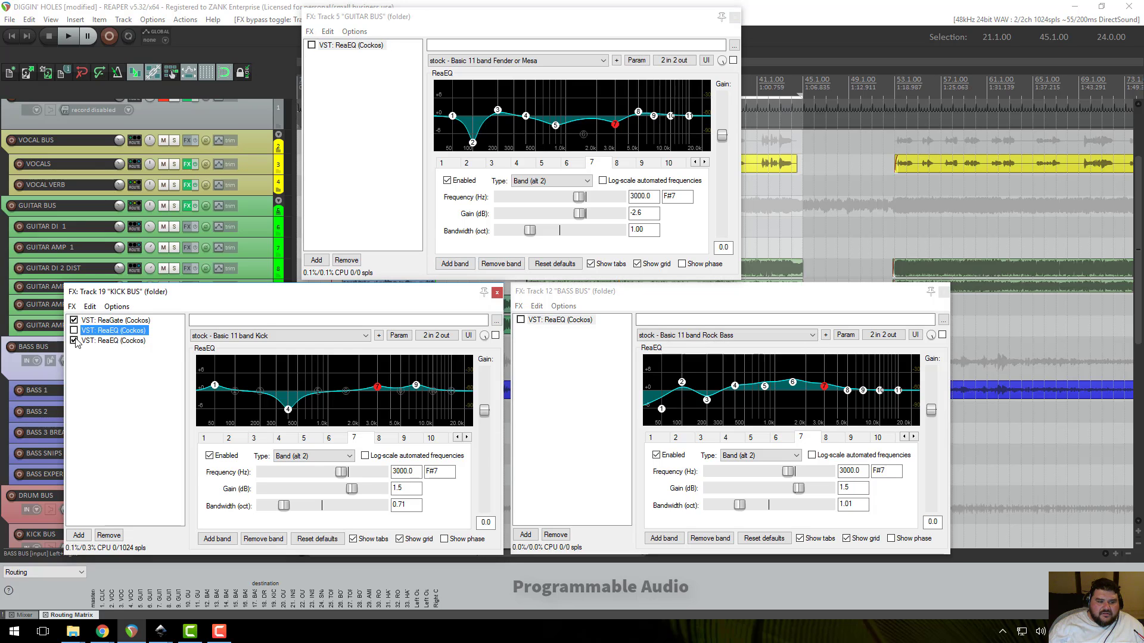
- Play from the verse while re-enabling the ReaEQ instances on KICK BUS, GUITAR BUS and BASS BUS in turn, and stop playback
key("space")
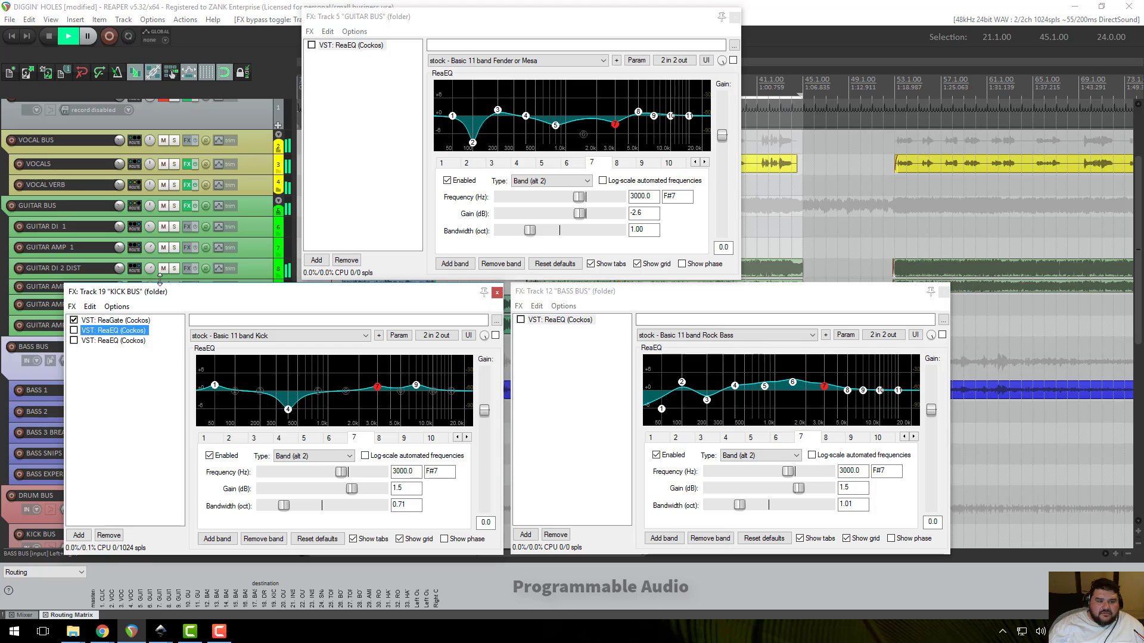
left_click(73, 331)
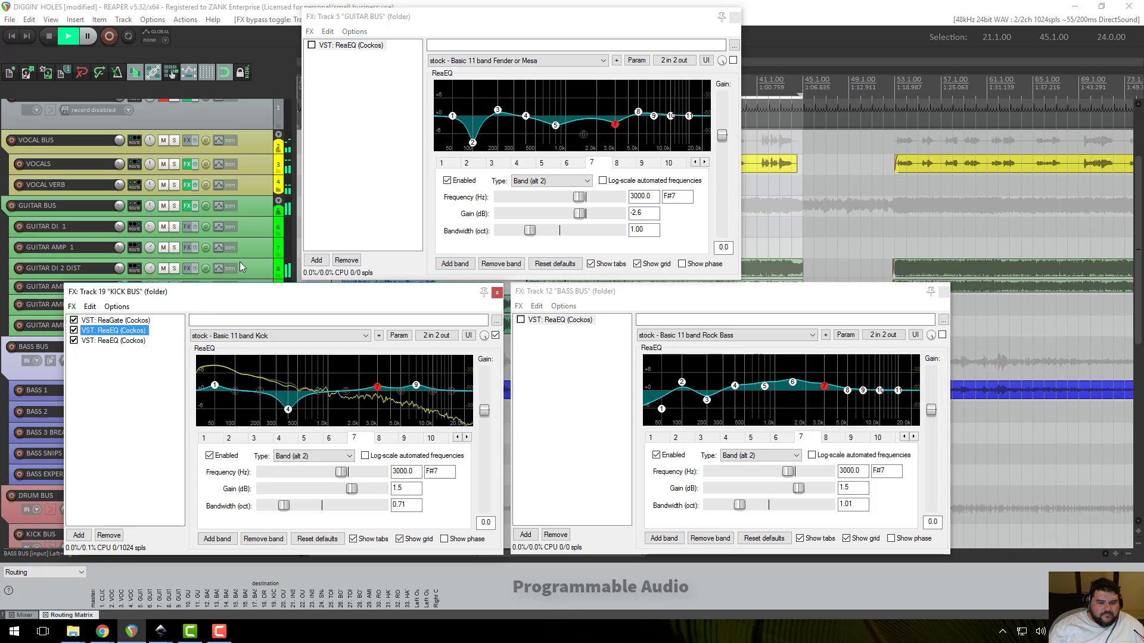
left_click(312, 46)
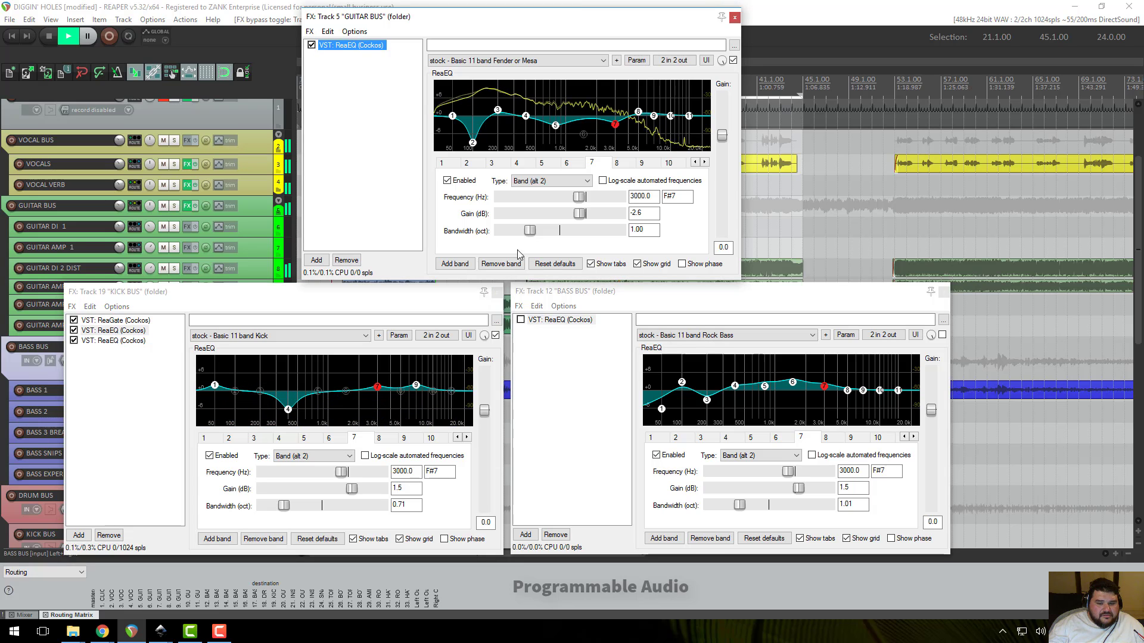
left_click(521, 320)
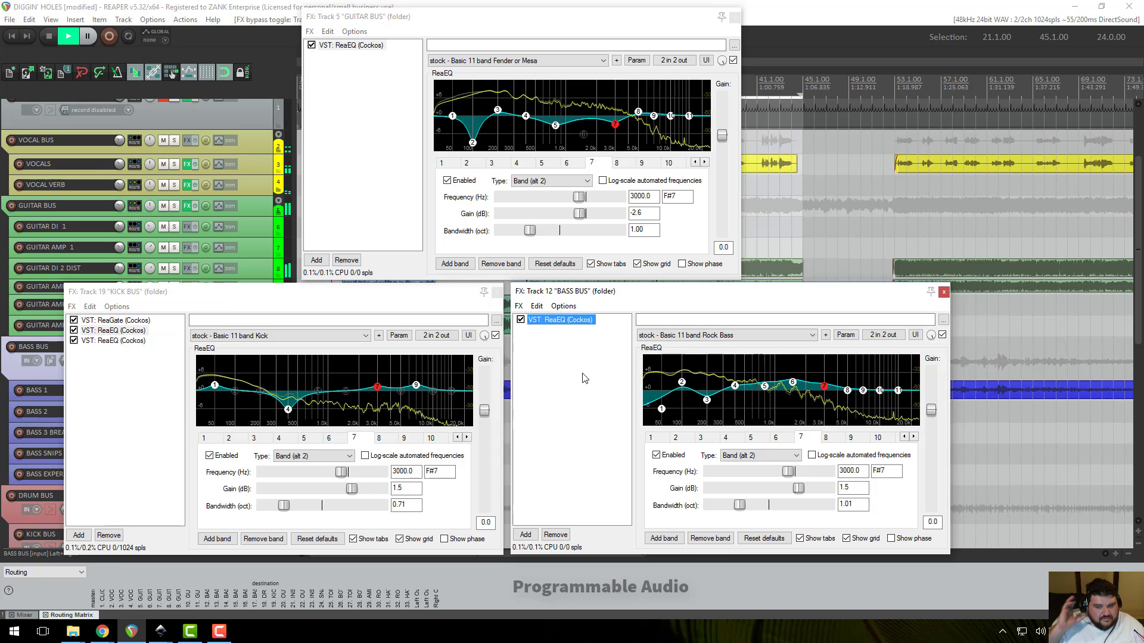
key("space")
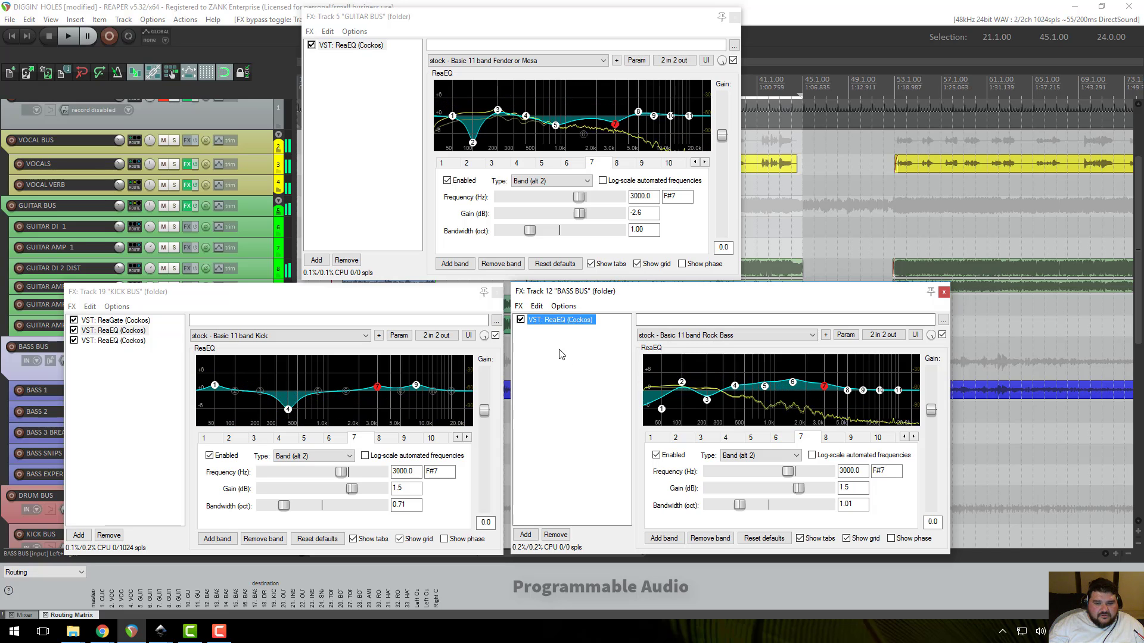
- Close the KICK BUS, BASS BUS and GUITAR BUS effects windows
left_click(496, 292)
left_click(943, 292)
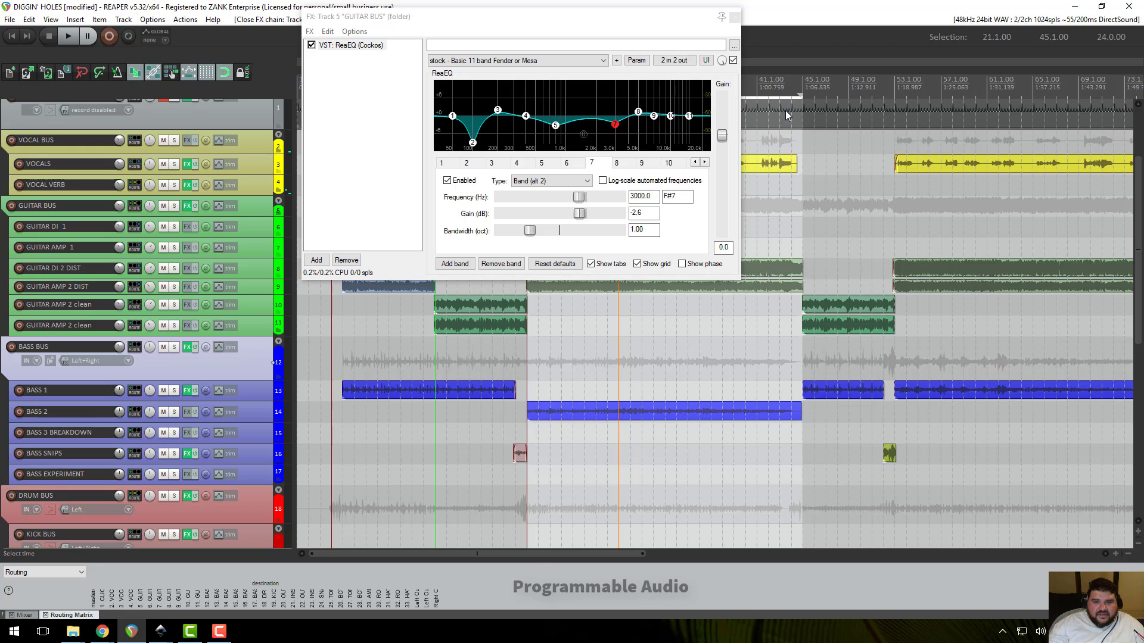
left_click(735, 17)
scroll(78, 205, "up", 4)
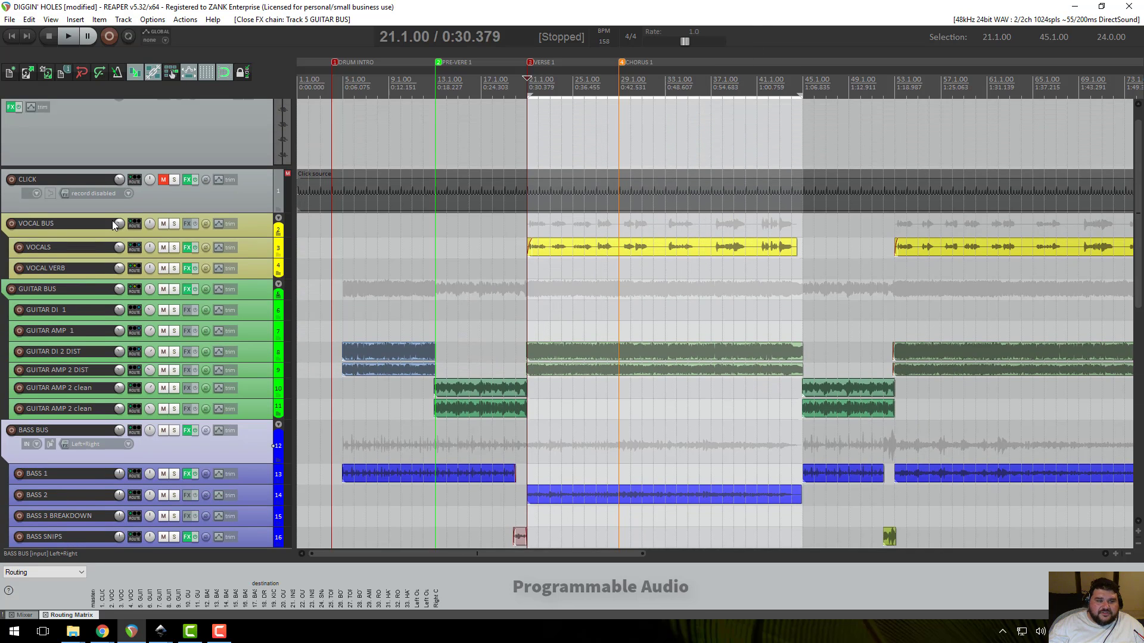
scroll(224, 335, "down", 6)
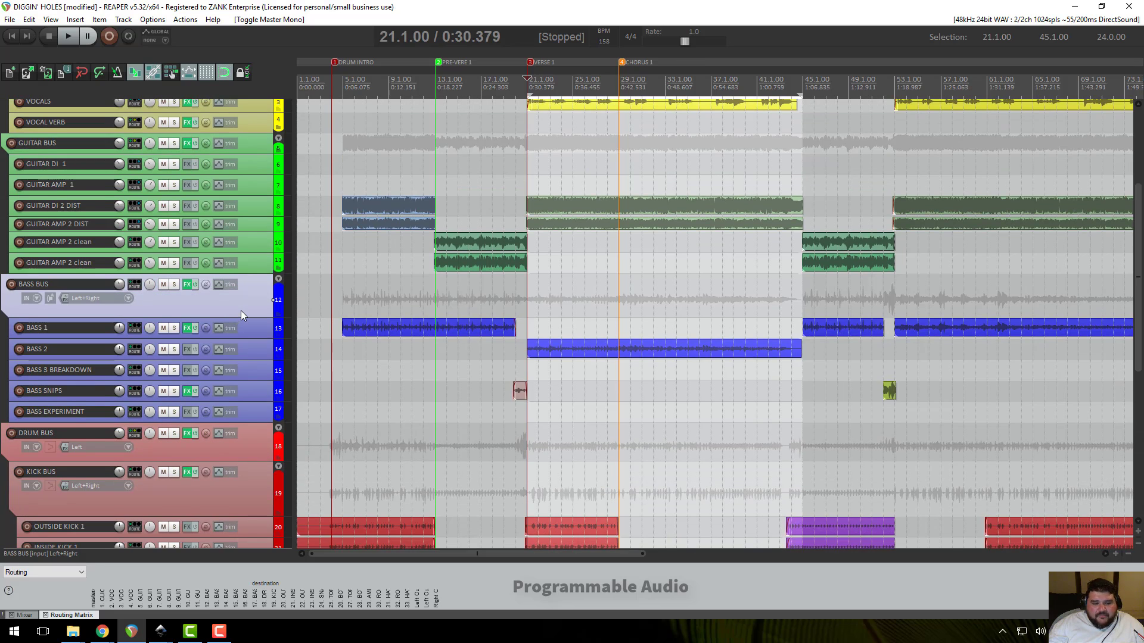
left_click_drag(241, 316, 242, 305)
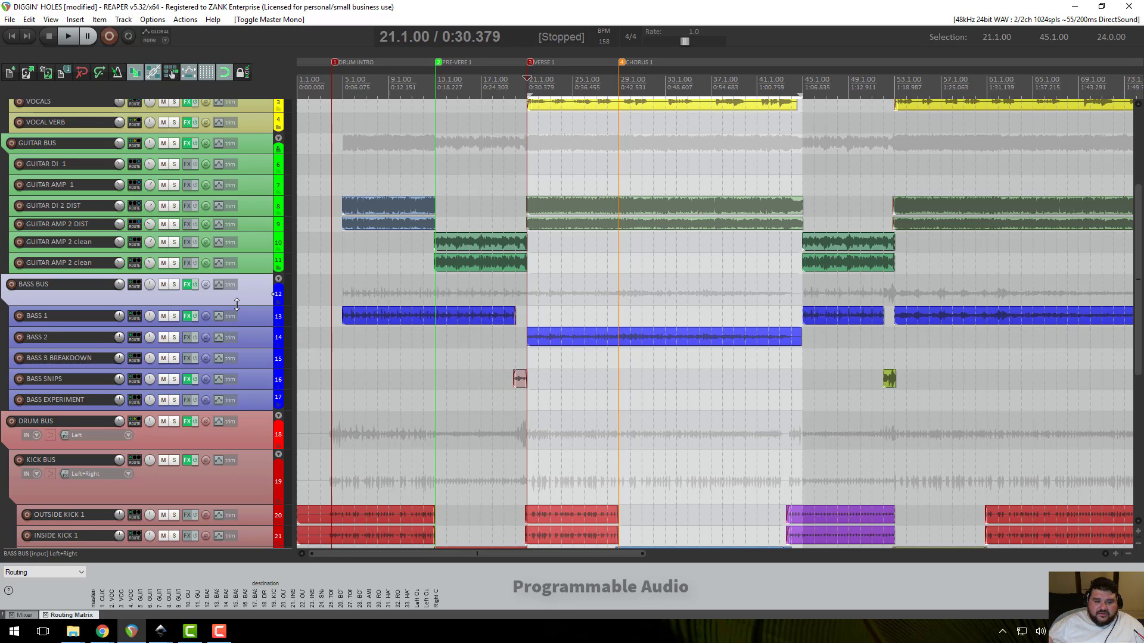
left_click_drag(237, 305, 237, 314)
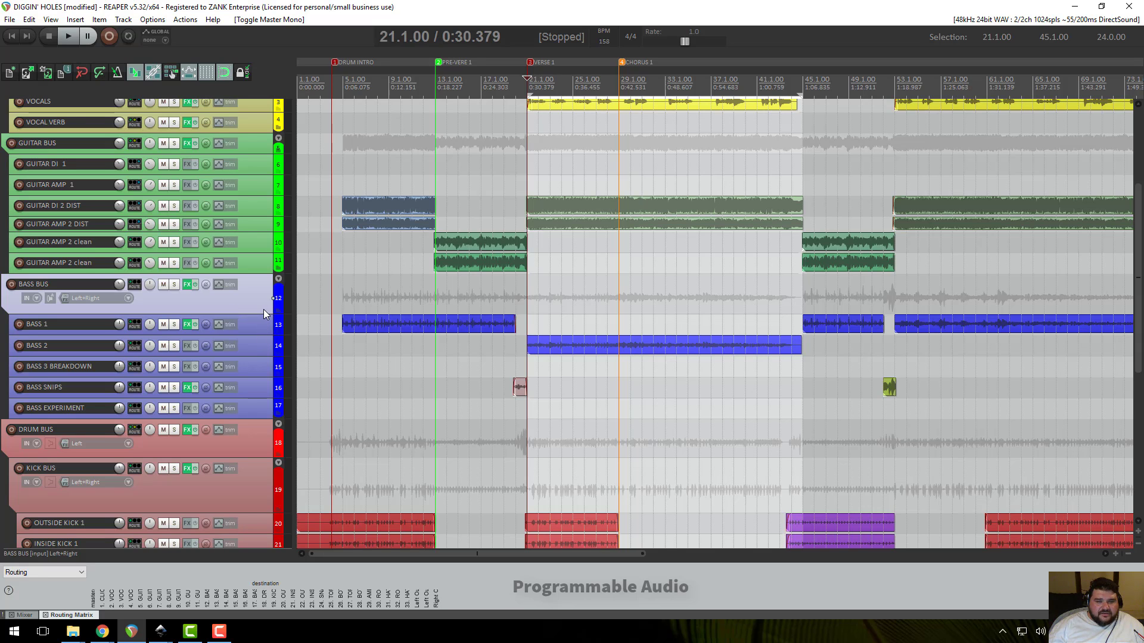
scroll(263, 309, "up", 3)
scroll(263, 309, "up", 1)
scroll(263, 309, "down", 7)
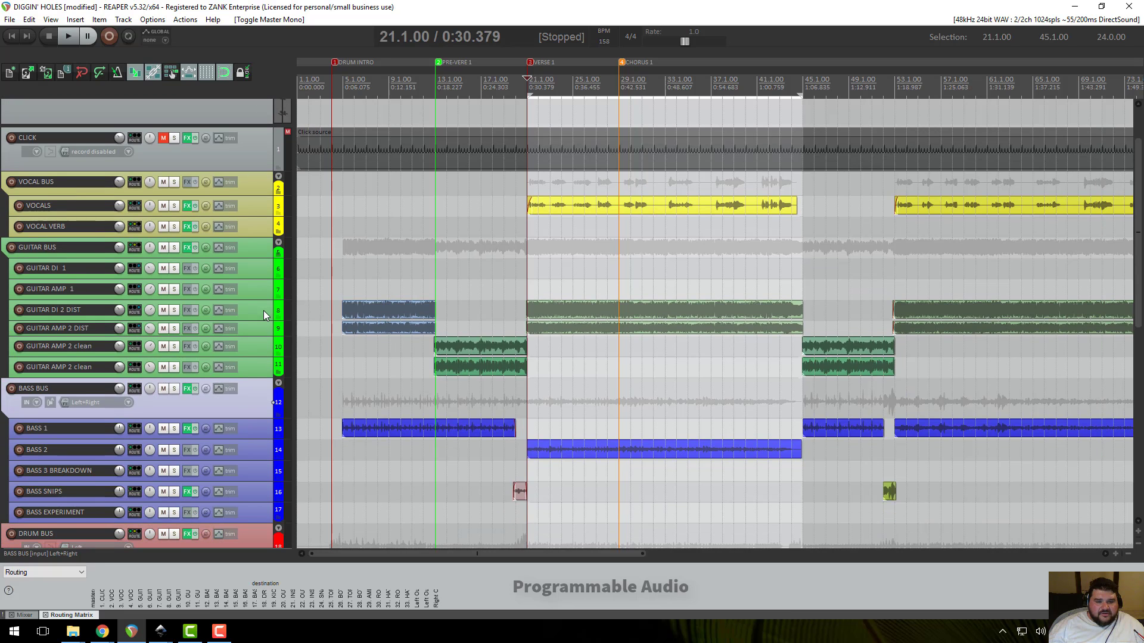
scroll(264, 315, "down", 1)
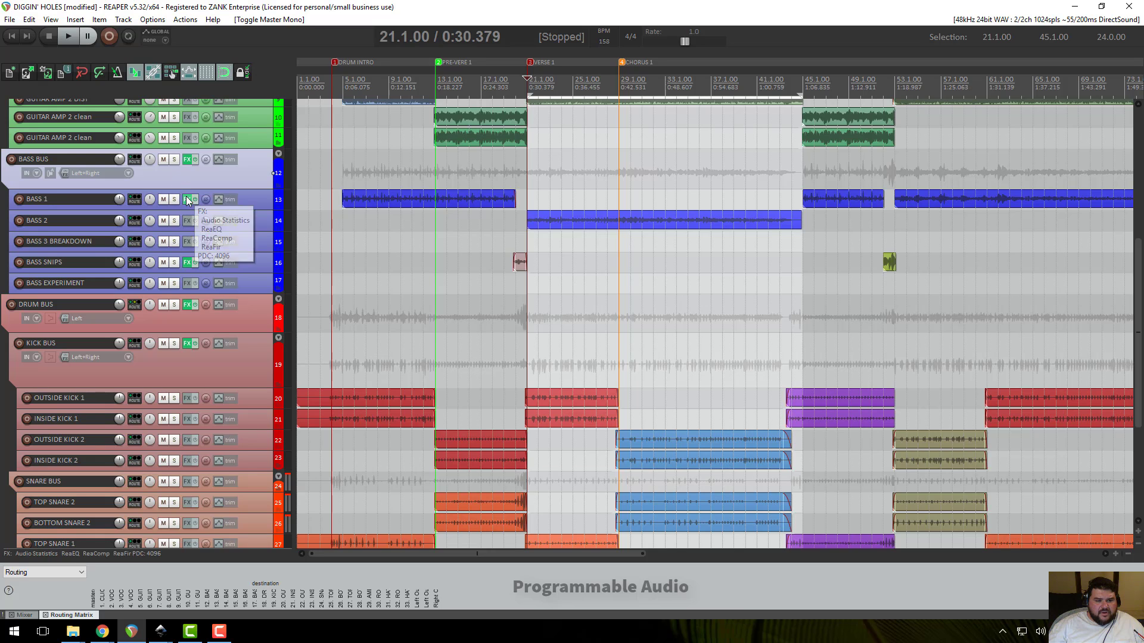
- Open the BASS BUS effects window and briefly check the elapsed time in the Camtasia recorder
left_click(188, 159)
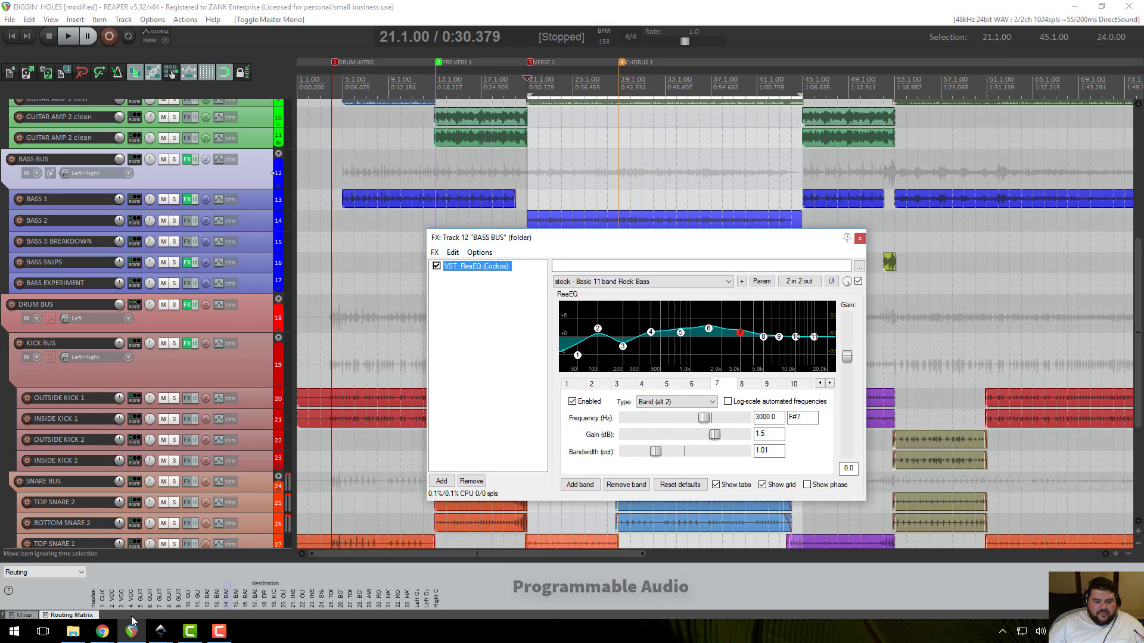
left_click(191, 632)
left_click(191, 634)
left_click(218, 634)
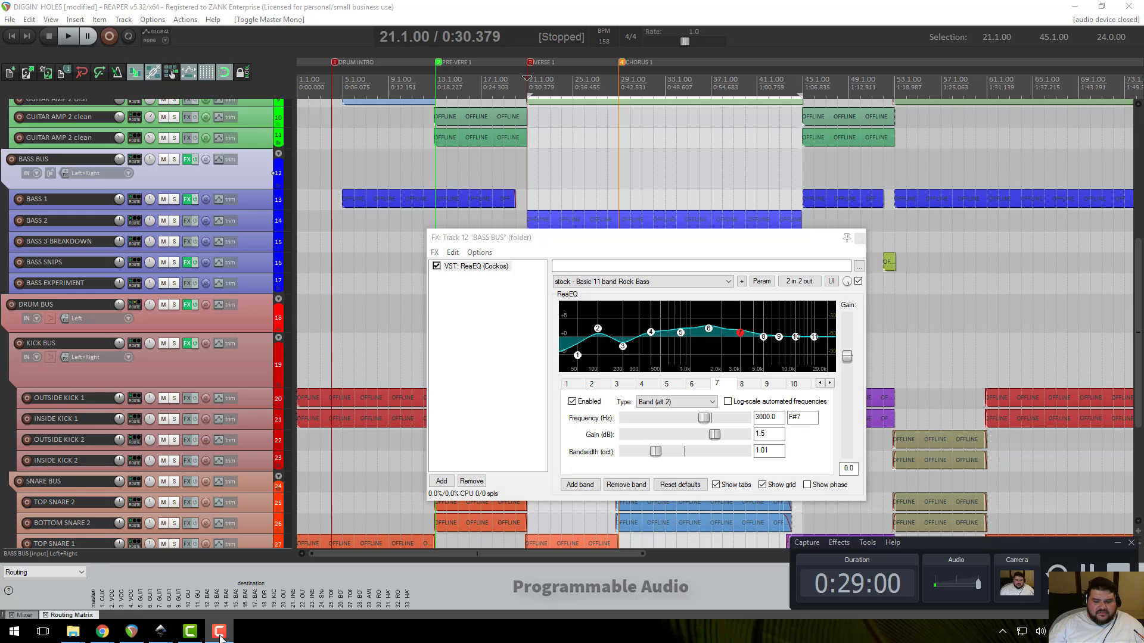
left_click(219, 635)
- Move the BASS BUS effects window higher over the arrangement and select band 2 of its ReaEQ
left_click_drag(694, 241, 650, 172)
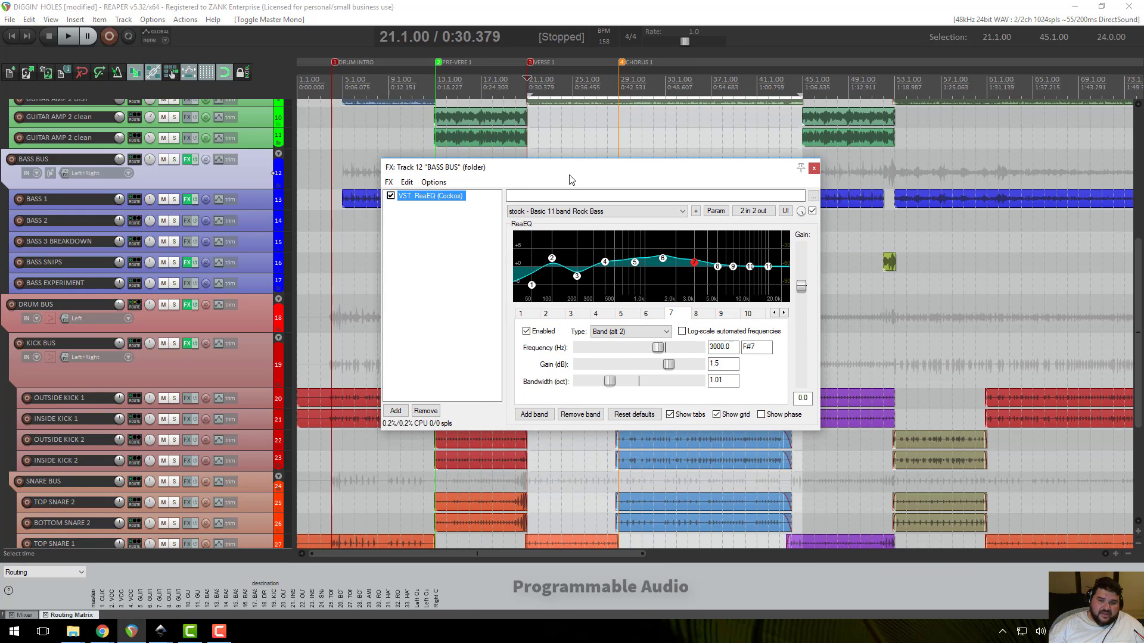
left_click_drag(570, 172, 569, 158)
left_click(551, 246)
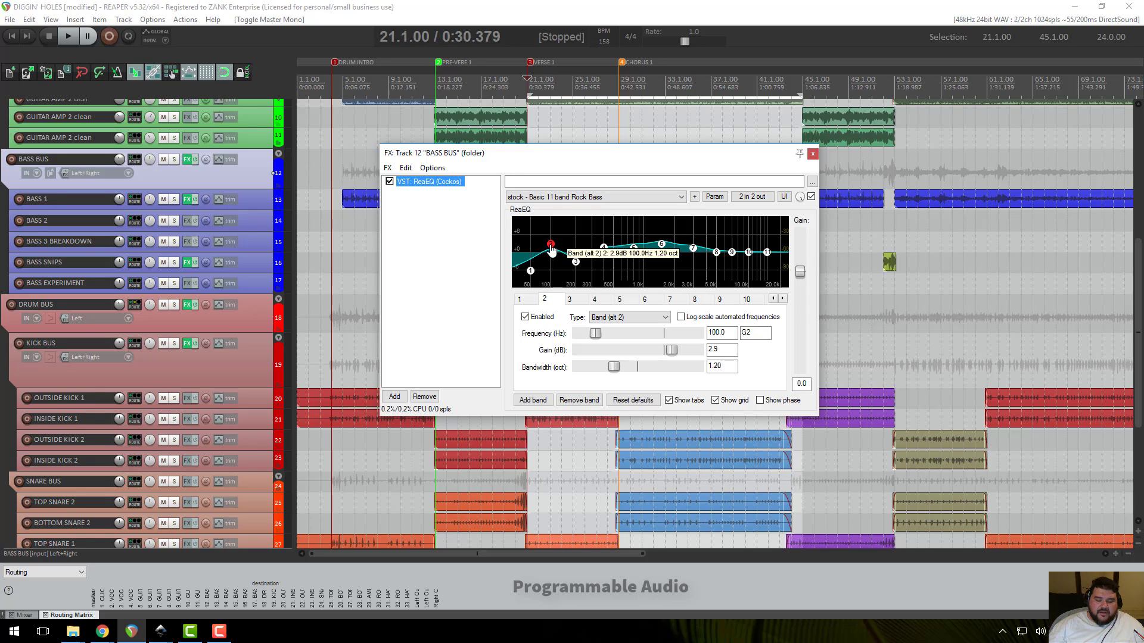
left_click_drag(592, 154, 587, 138)
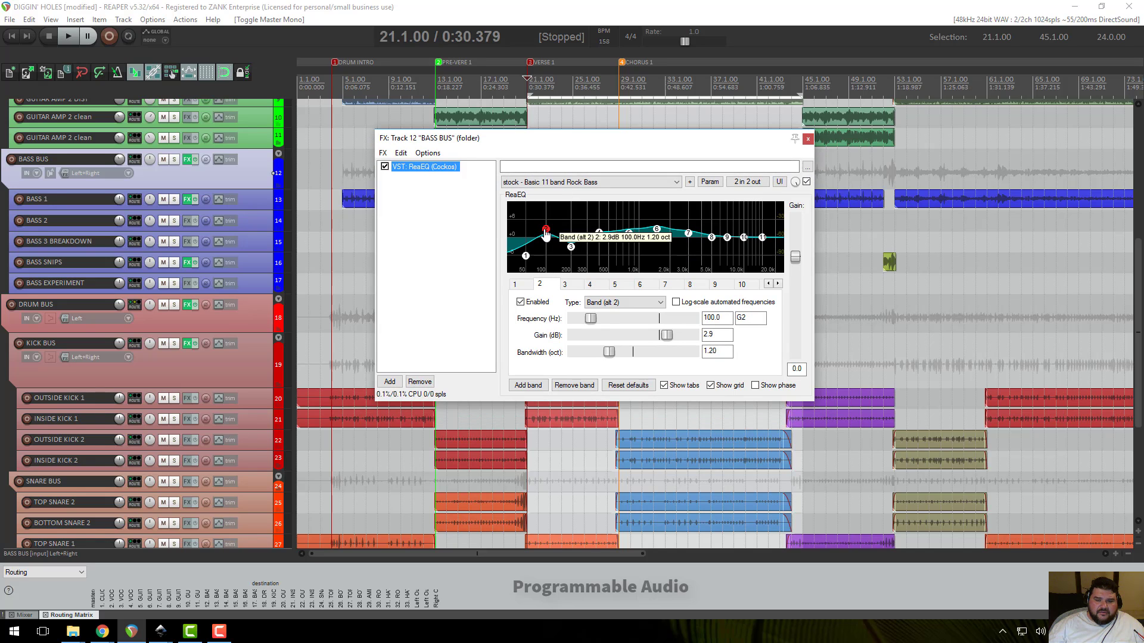
- Look at the parameter options of the BASS BUS ReaEQ, dismiss them, and close the effects window
left_click(710, 182)
mouse_move(724, 214)
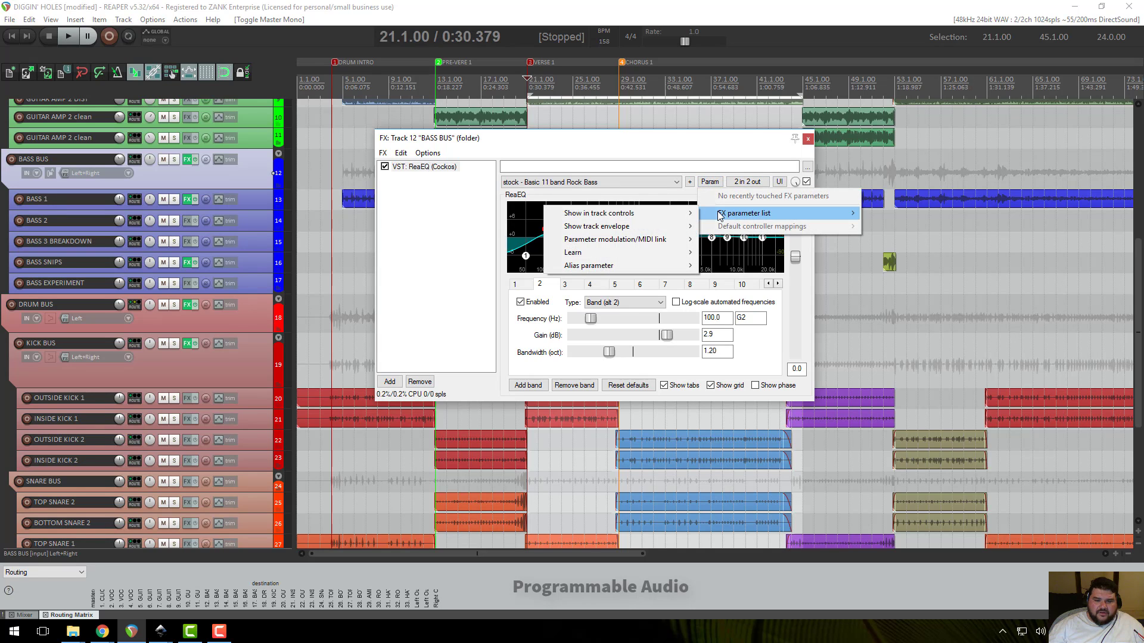
left_click(631, 156)
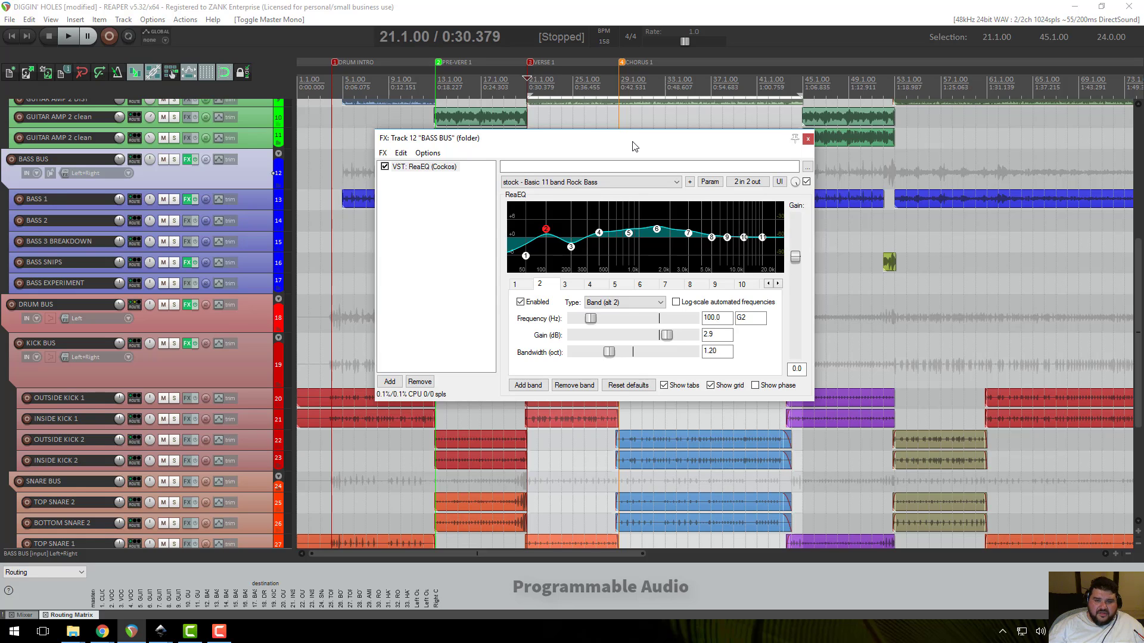
left_click_drag(635, 146, 620, 133)
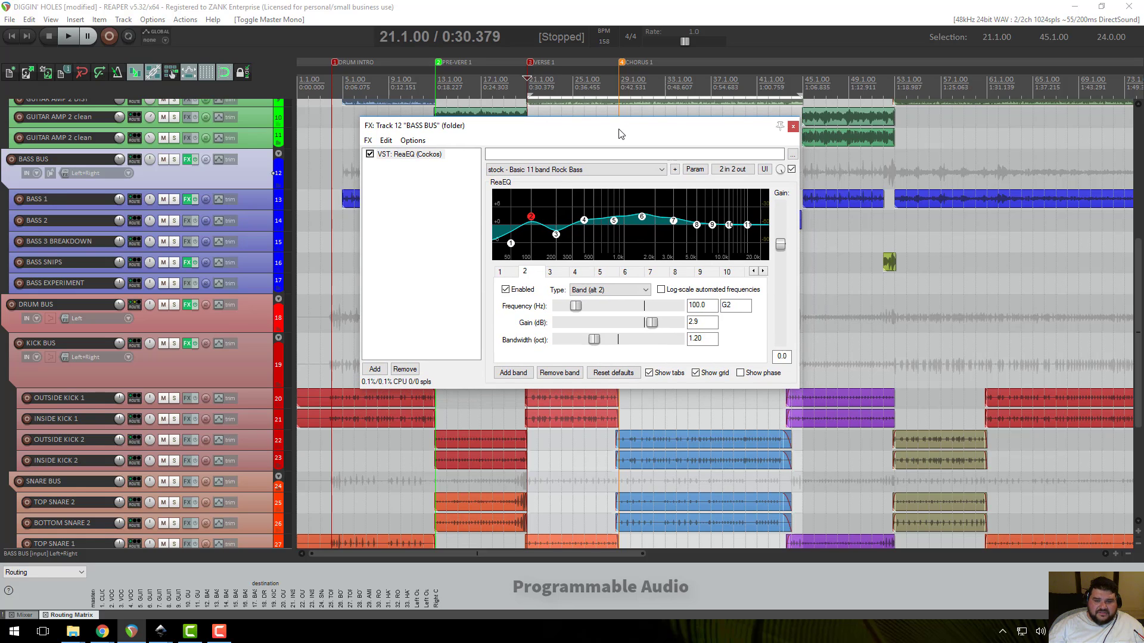
left_click(793, 127)
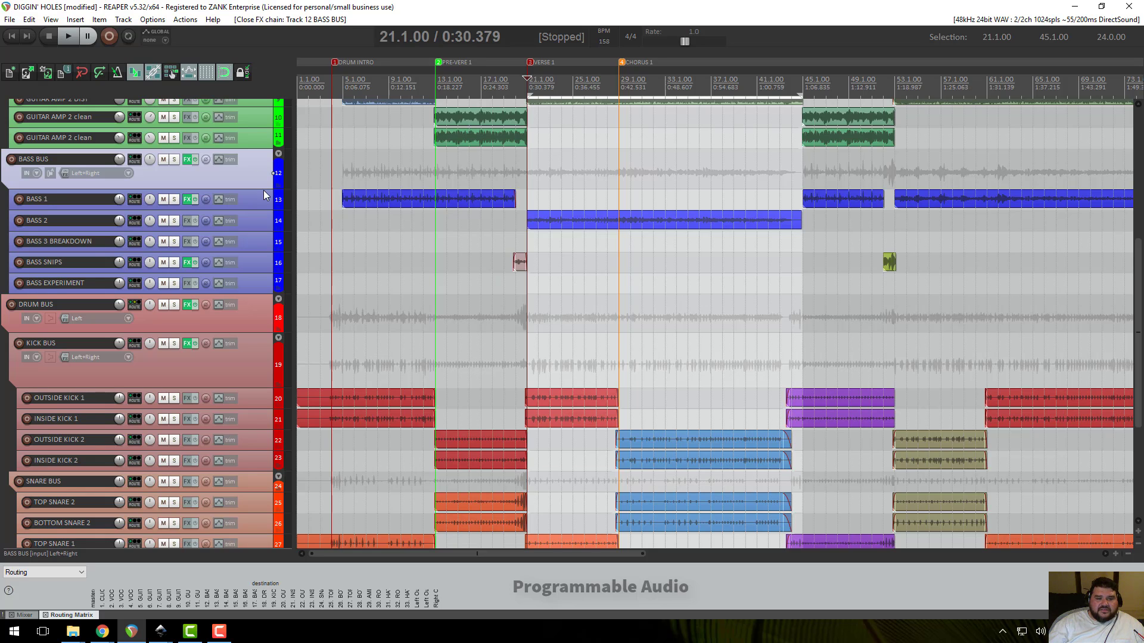
- Make the BASS BUS track slightly taller, switch to Camtasia and bring up its recorder
left_click_drag(263, 190, 240, 192)
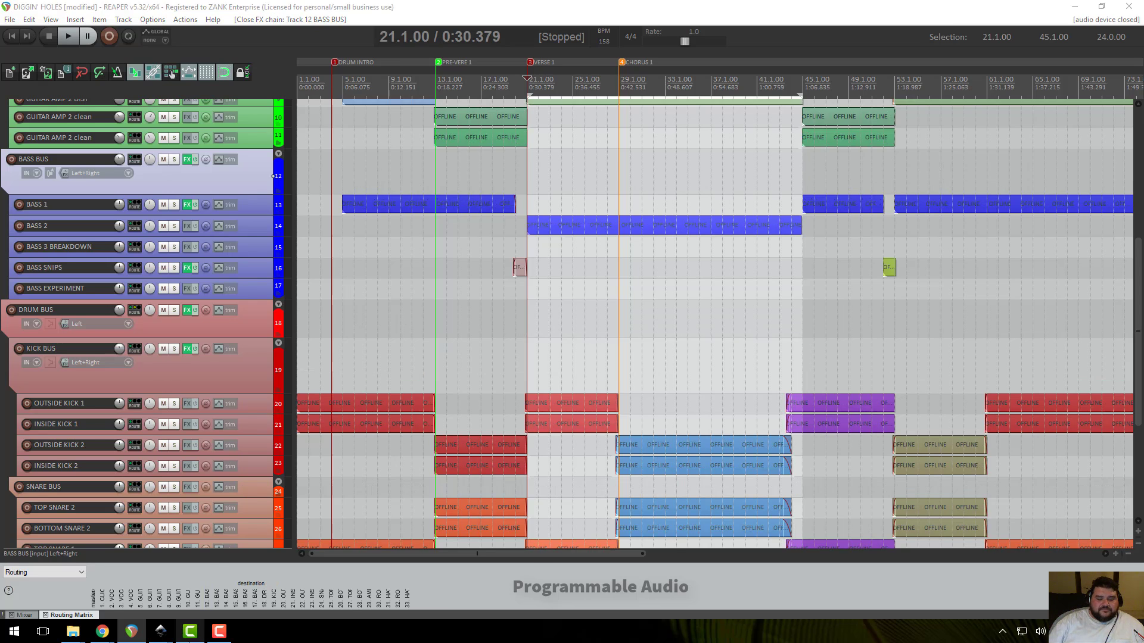
left_click(191, 631)
left_click(219, 631)
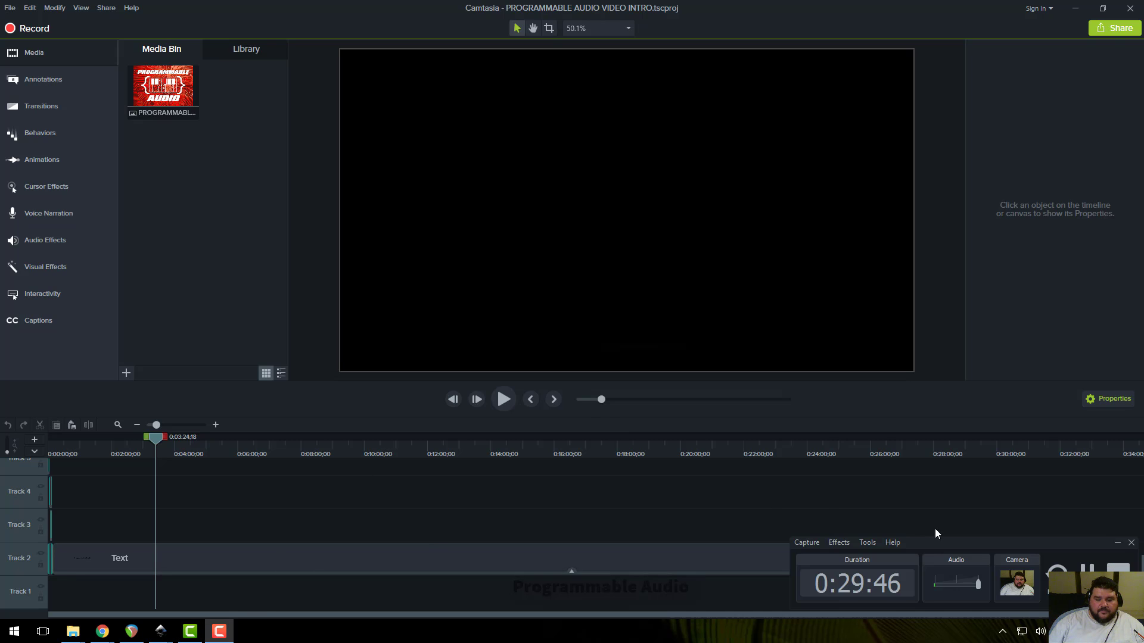